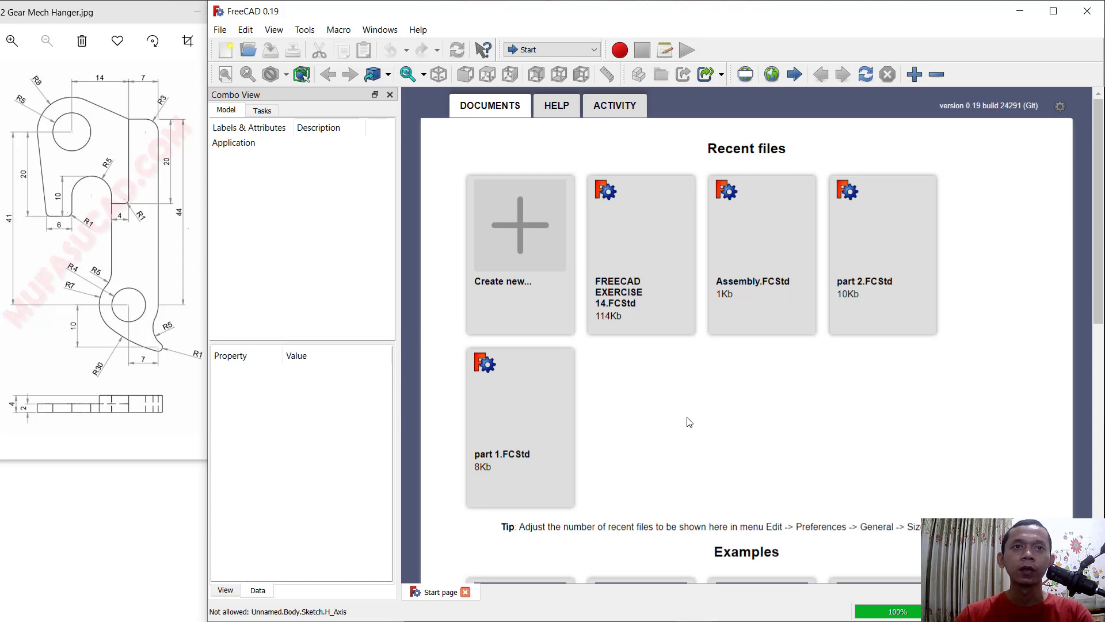
Step: Create a new document with a Part Design body and a sketch on the XY_Plane
left_click(516, 236)
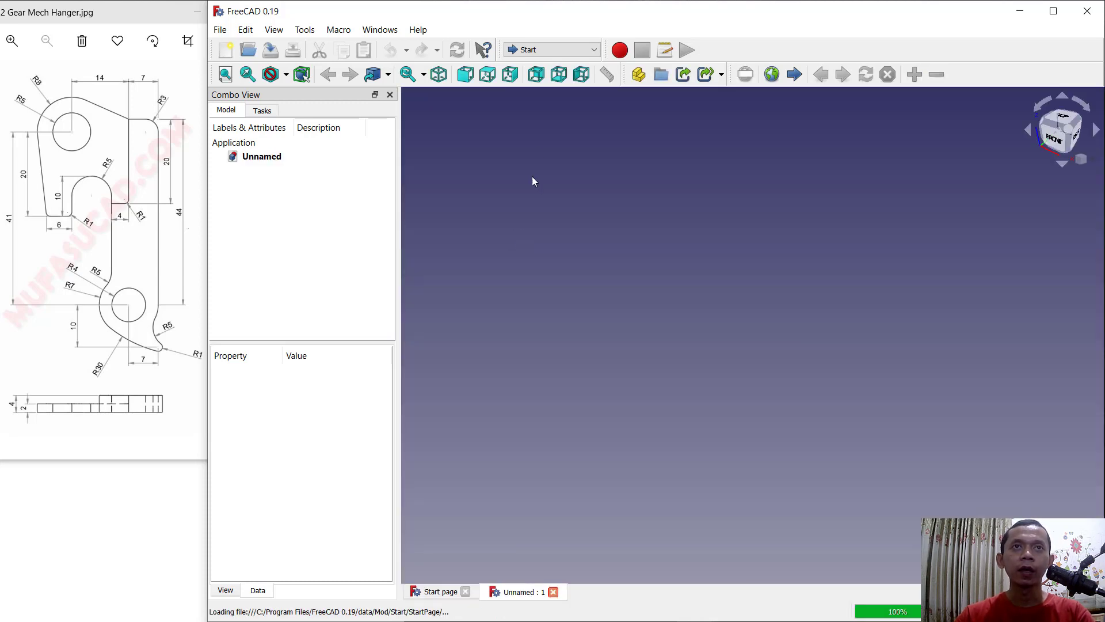
left_click(547, 50)
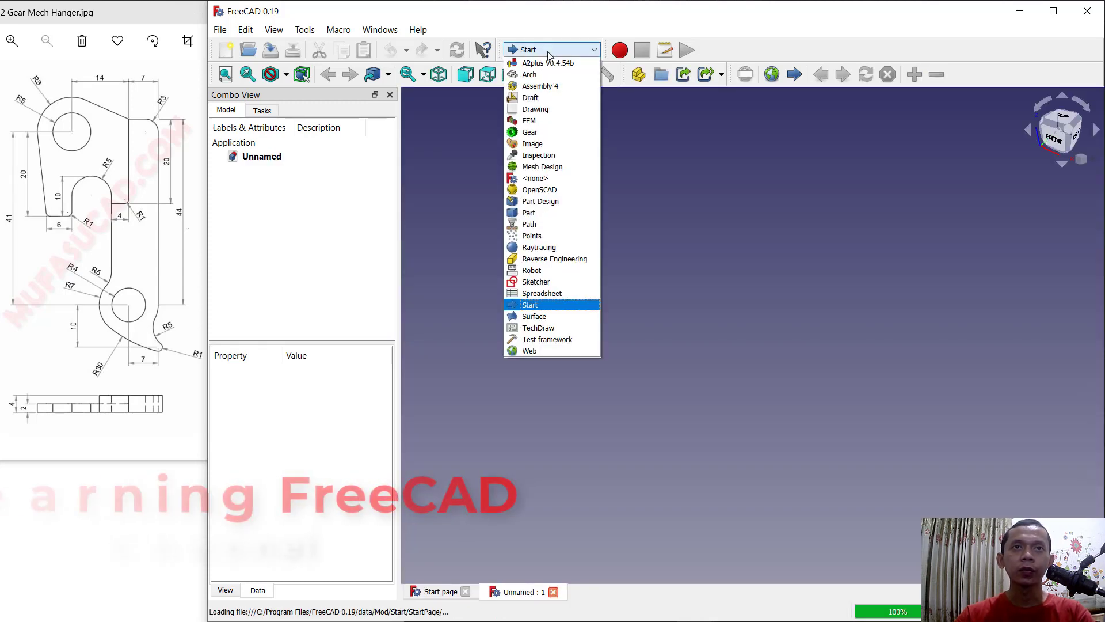
left_click(543, 201)
left_click(250, 157)
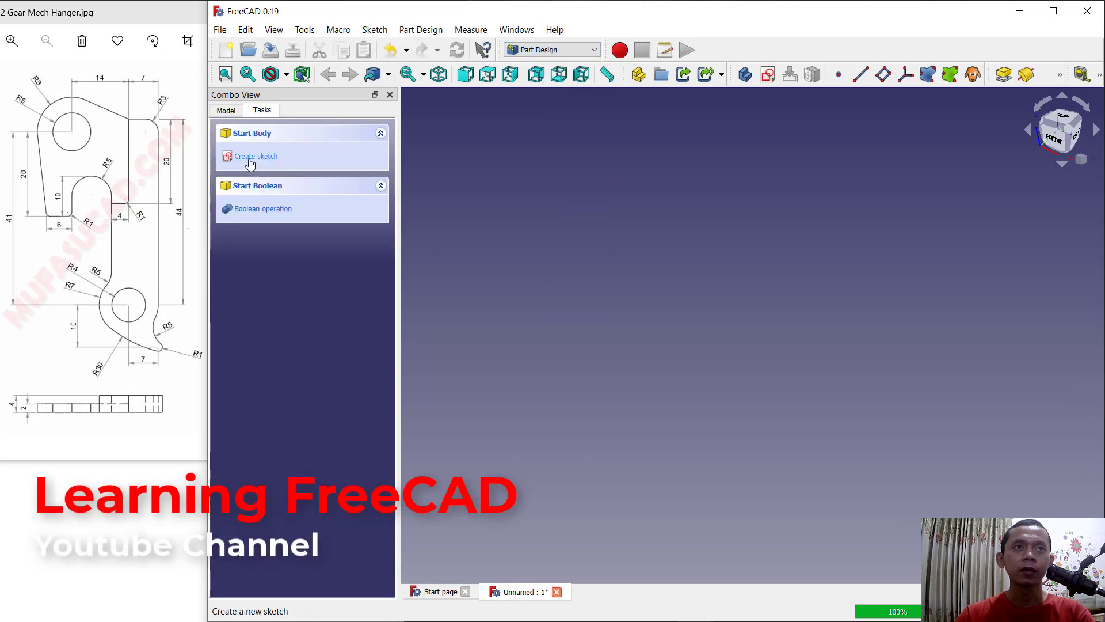
left_click(249, 157)
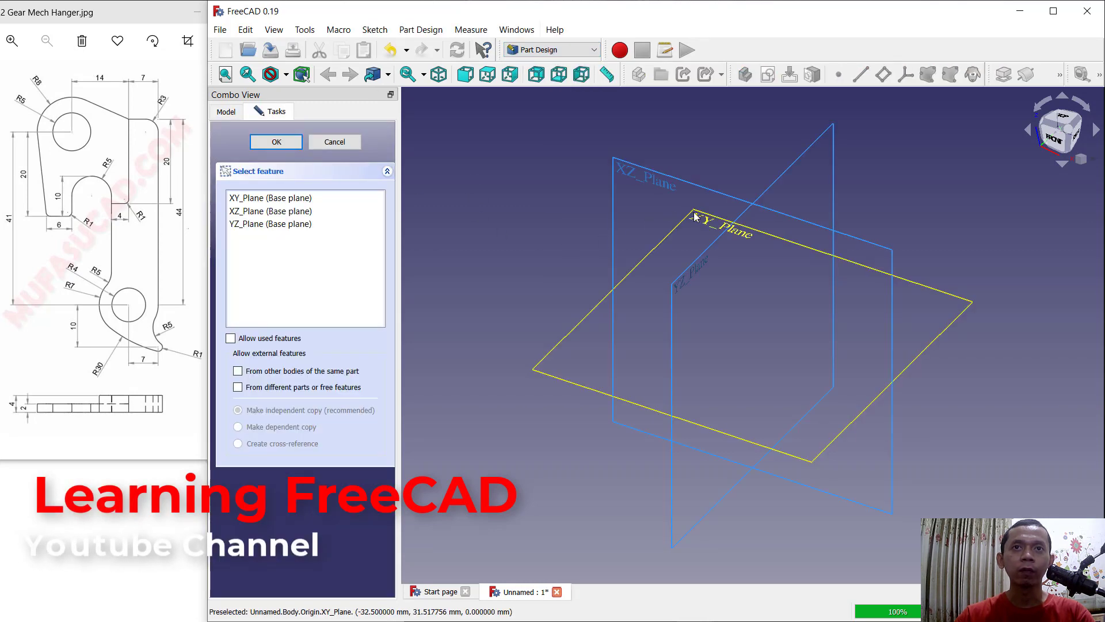
left_click(694, 216)
Step: Draw a circle centred at the origin and constrain its radius to 4 mm
left_click(276, 142)
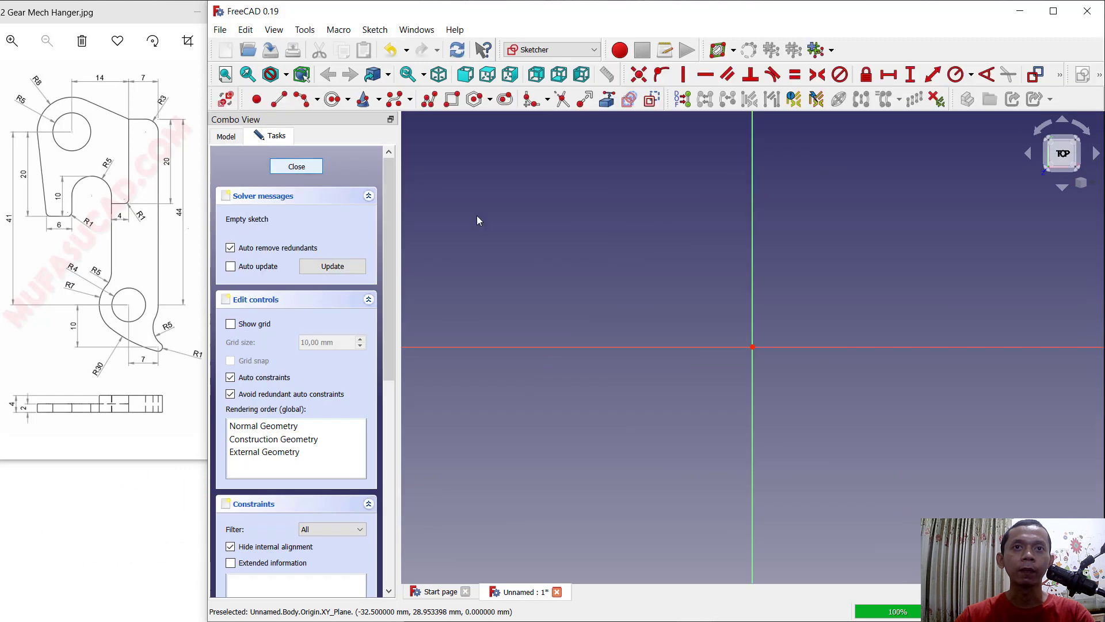
middle_click_drag(848, 281, 764, 274)
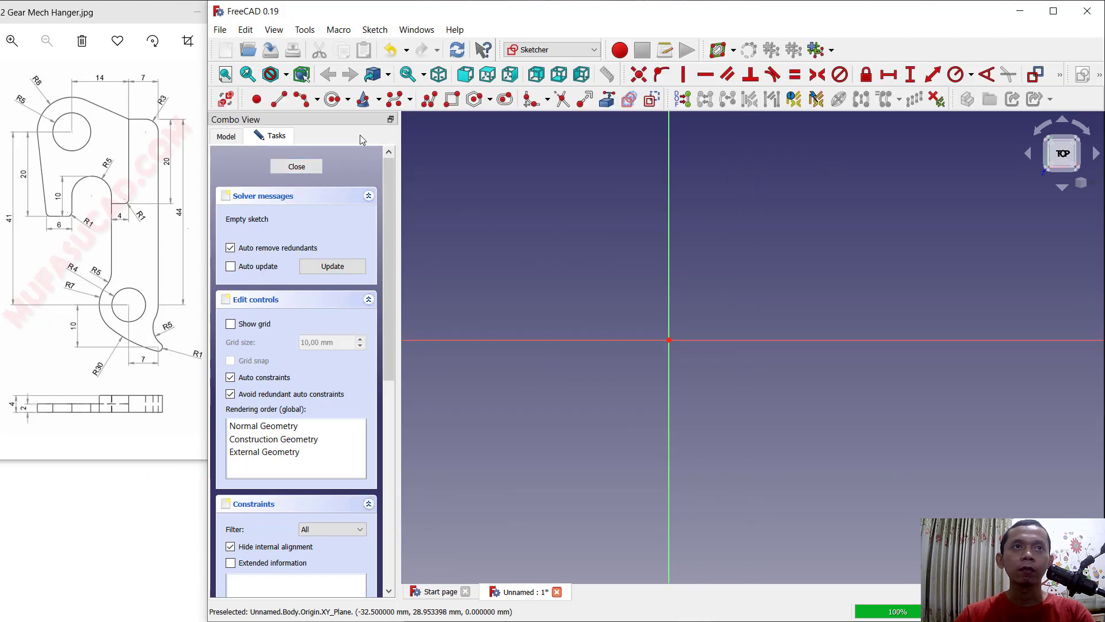
left_click(333, 99)
left_click(669, 339)
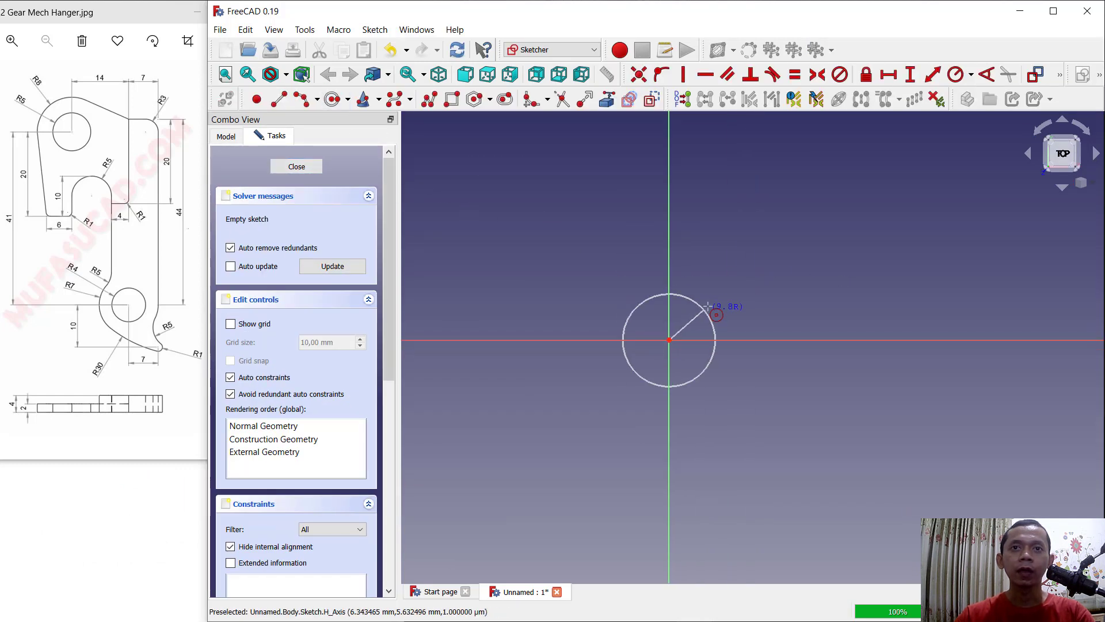
left_click(707, 304)
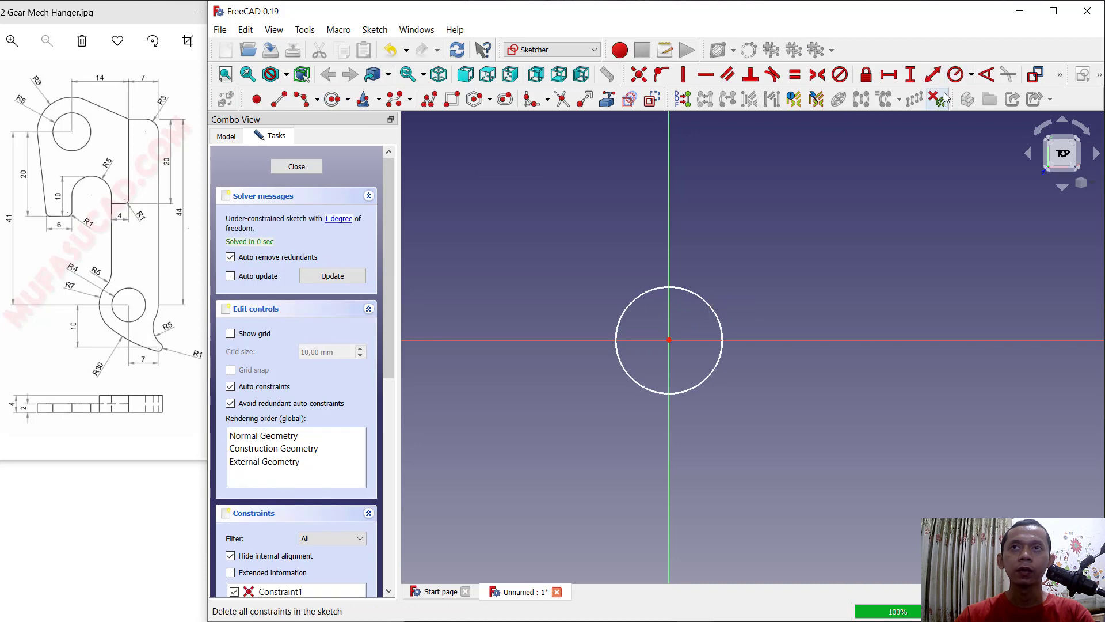
left_click(956, 73)
left_click(681, 287)
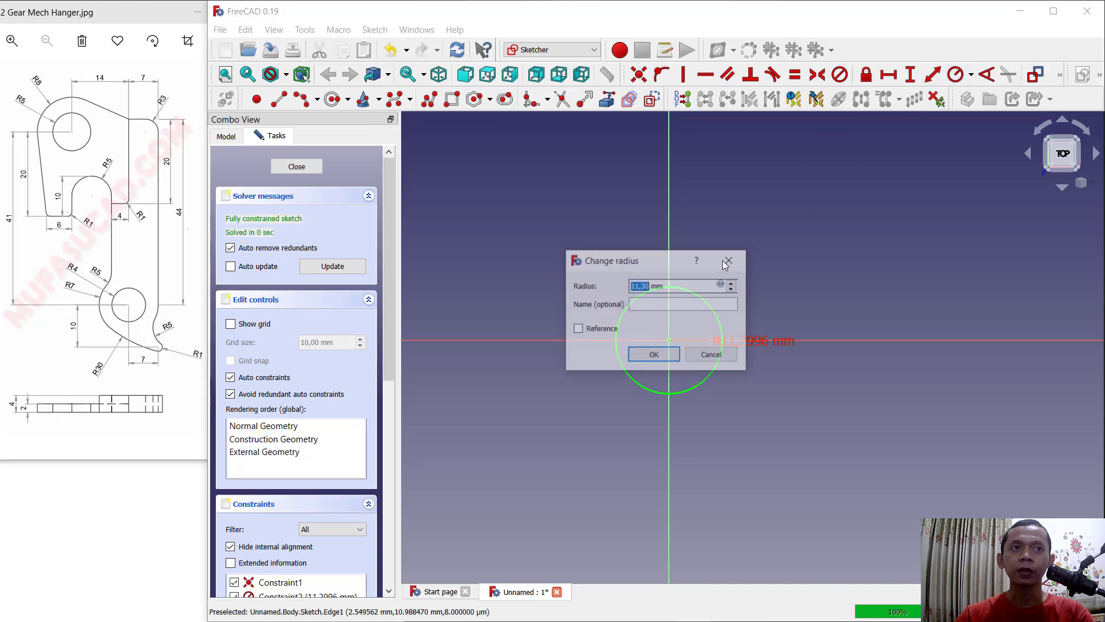
type("4")
key("Return")
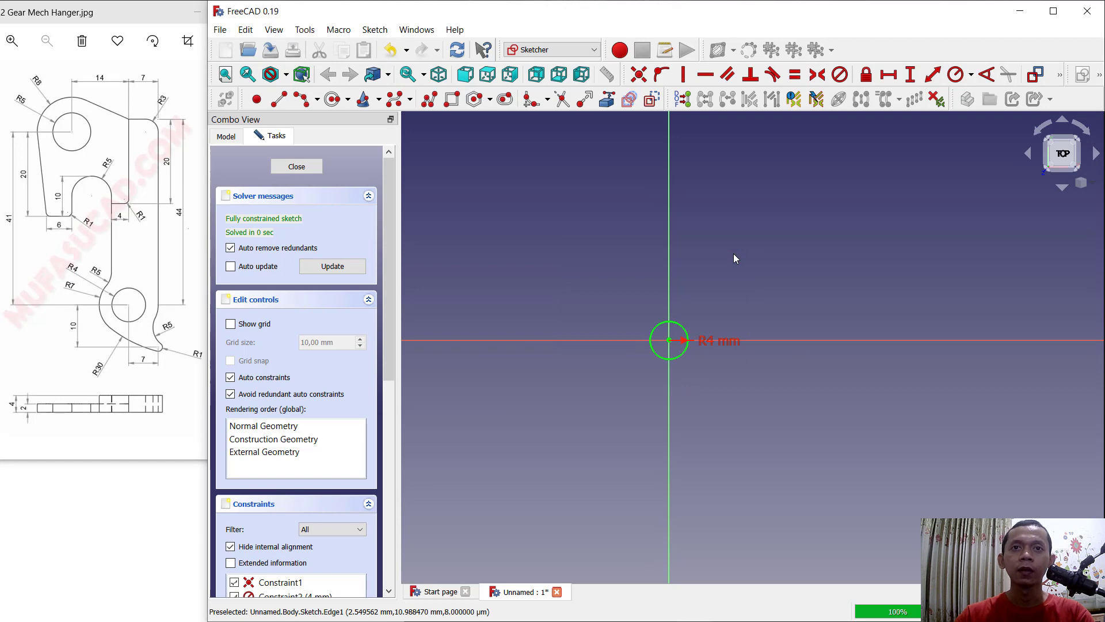
Step: Draw two centre-and-end-point arcs at the origin, one left and one right of the circle
scroll(661, 335, "up", 5)
scroll(661, 334, "up", 2)
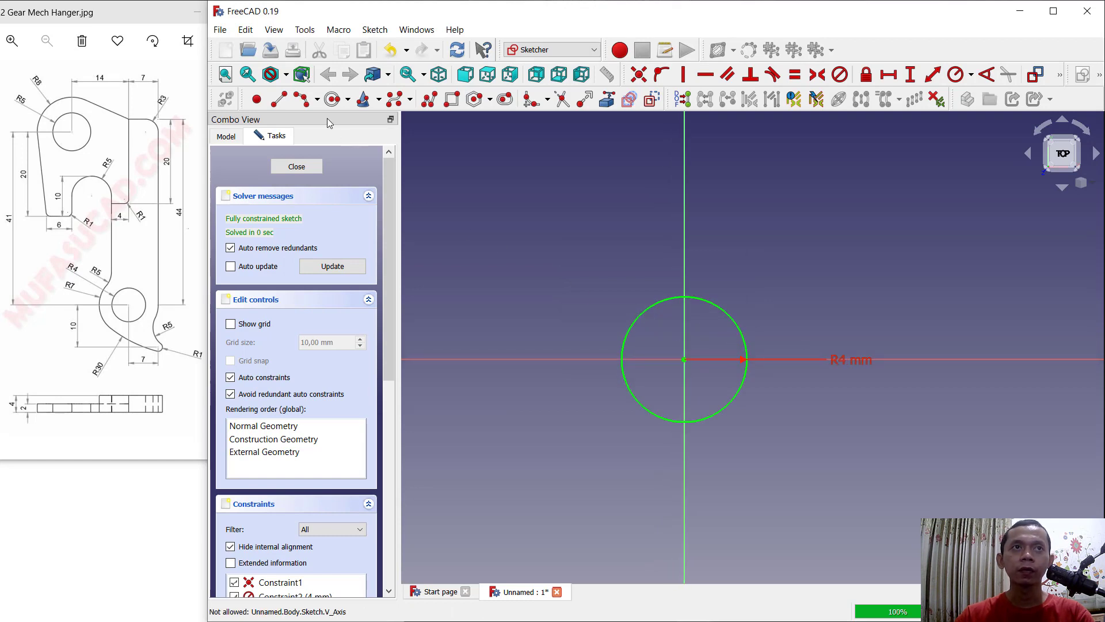
left_click(317, 99)
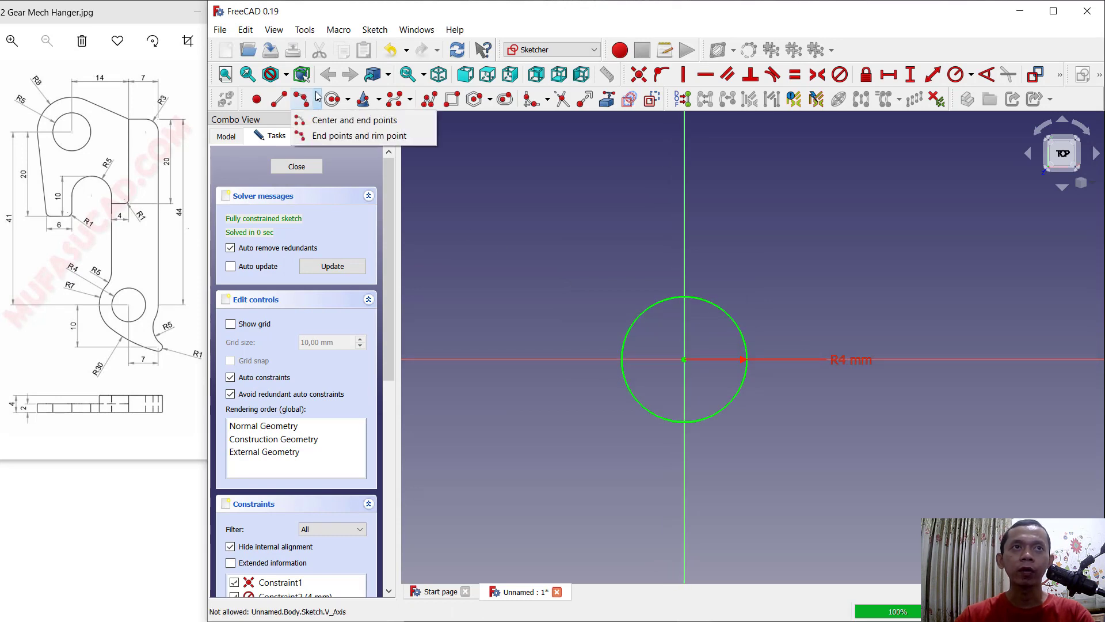
left_click(317, 121)
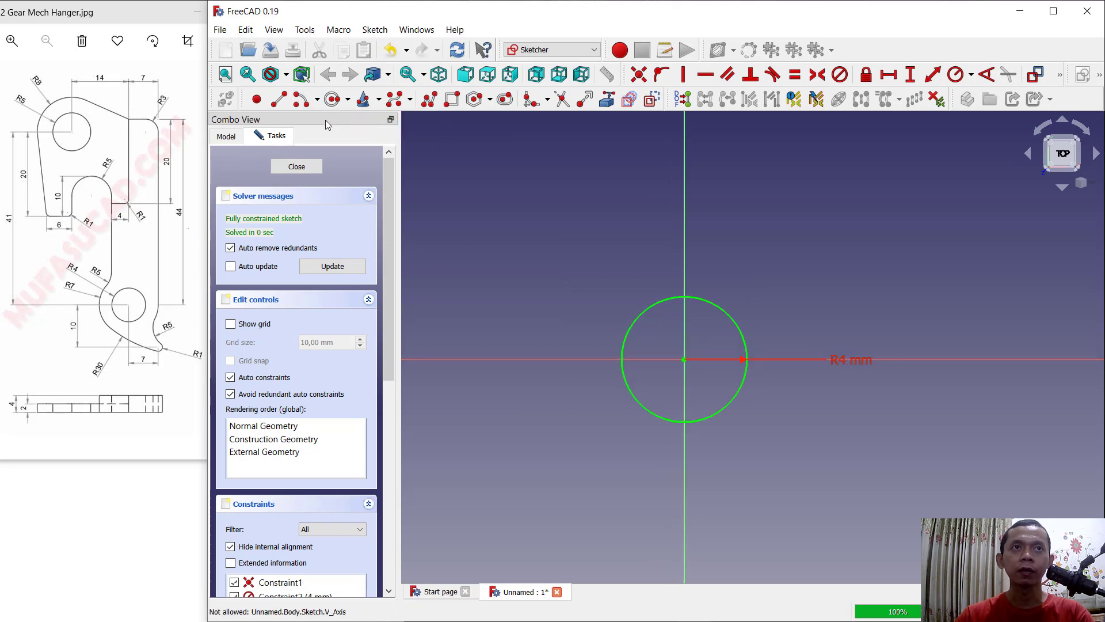
left_click(683, 360)
left_click(563, 300)
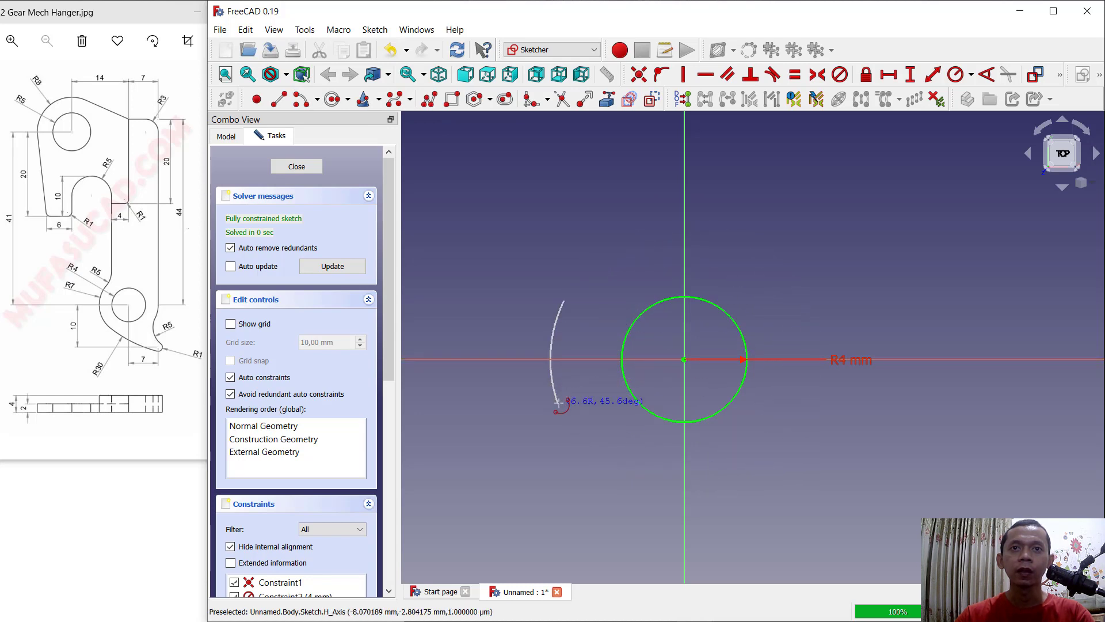
left_click(558, 404)
left_click(684, 359)
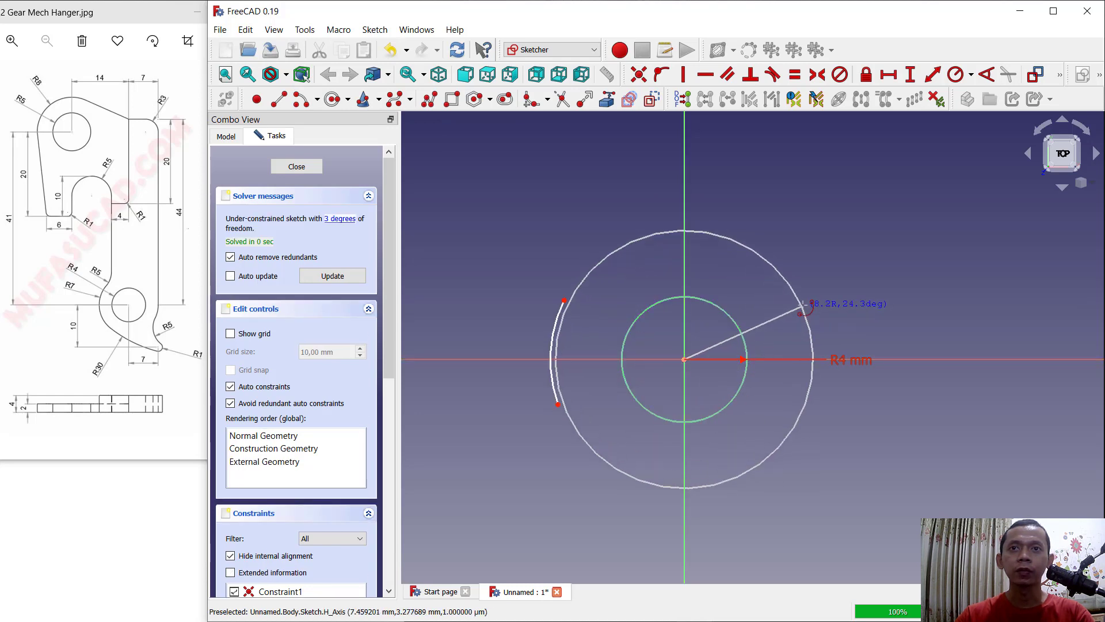
left_click(804, 306)
left_click(809, 401)
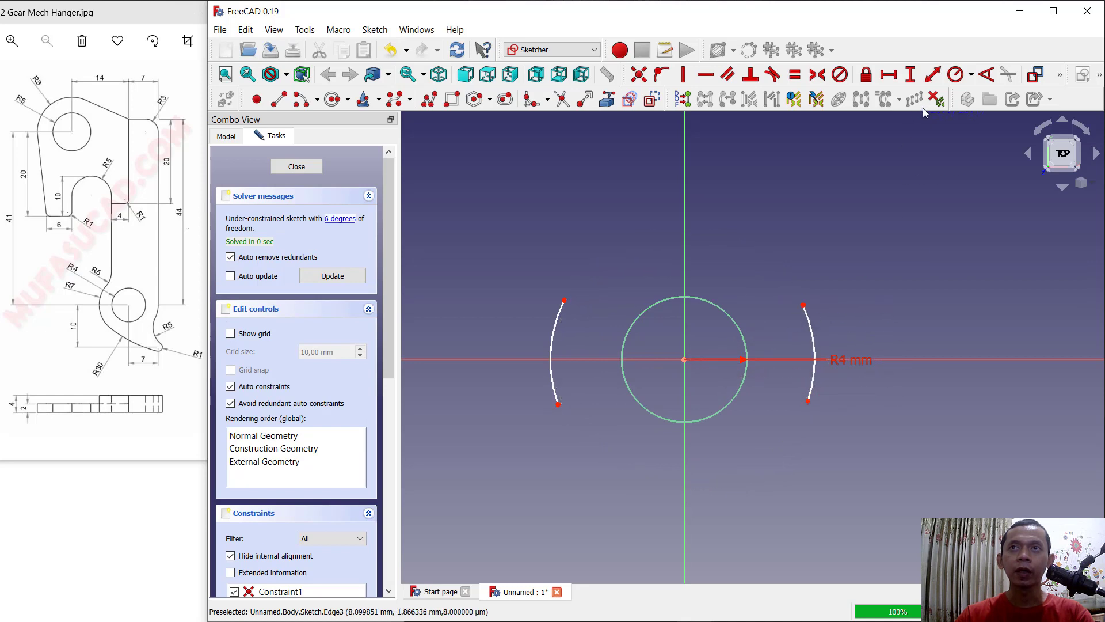
Step: Constrain both side arcs to a 7 mm radius
left_click(557, 324)
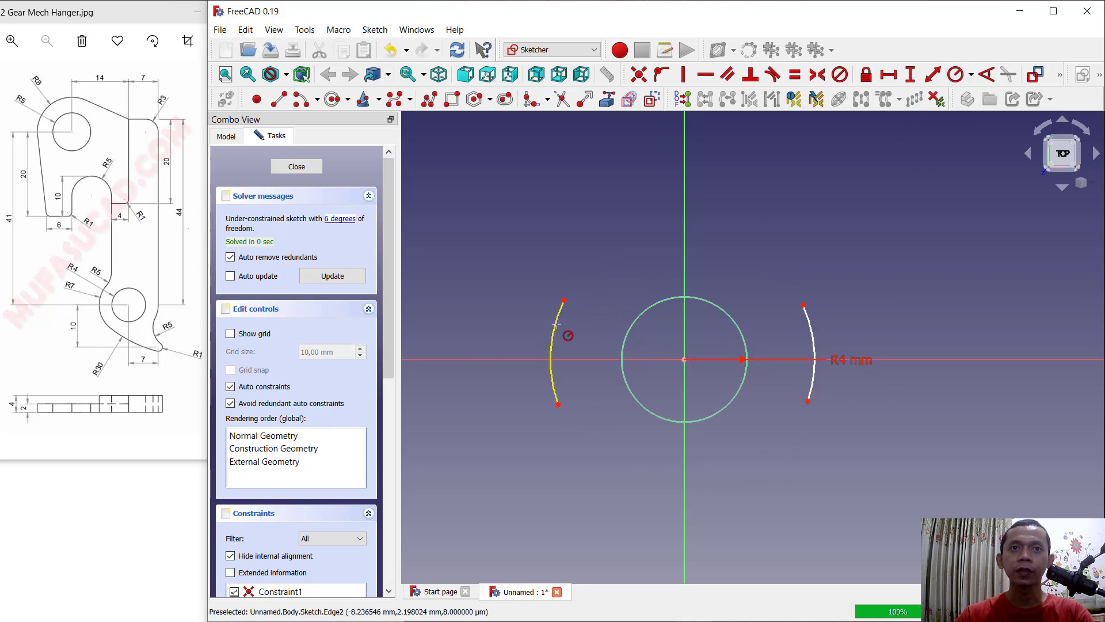
type("7")
key("Return")
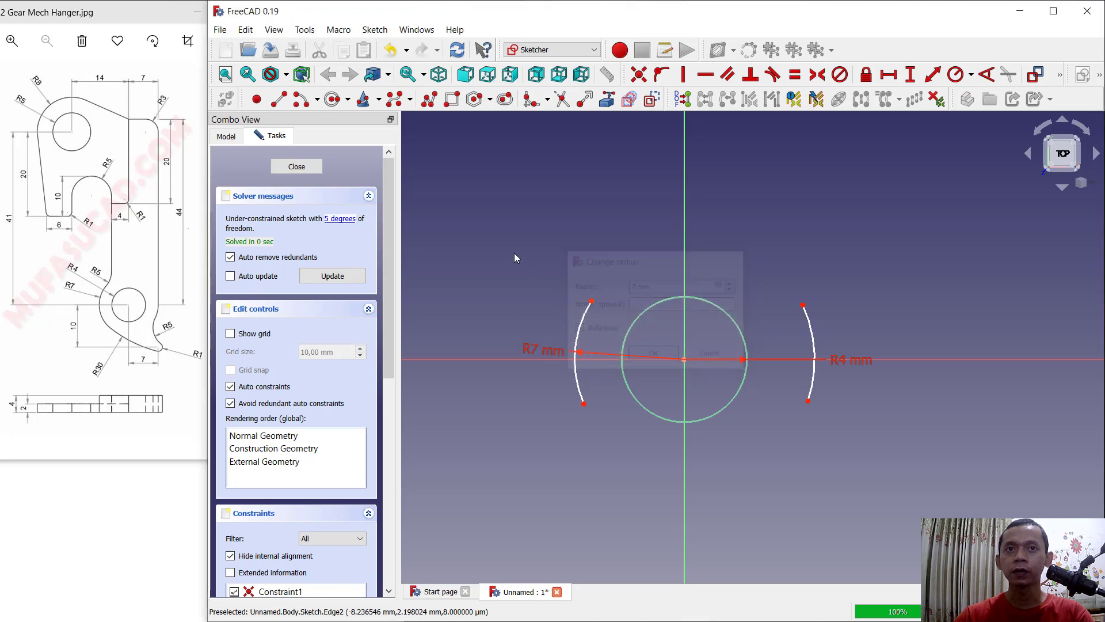
left_click(811, 325)
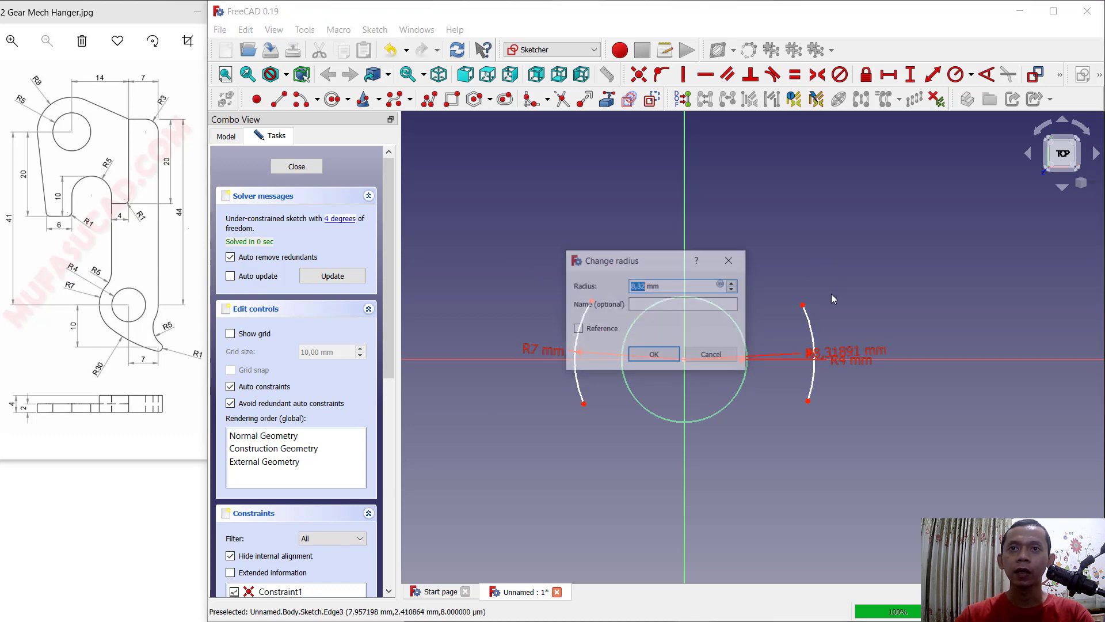
key("Return")
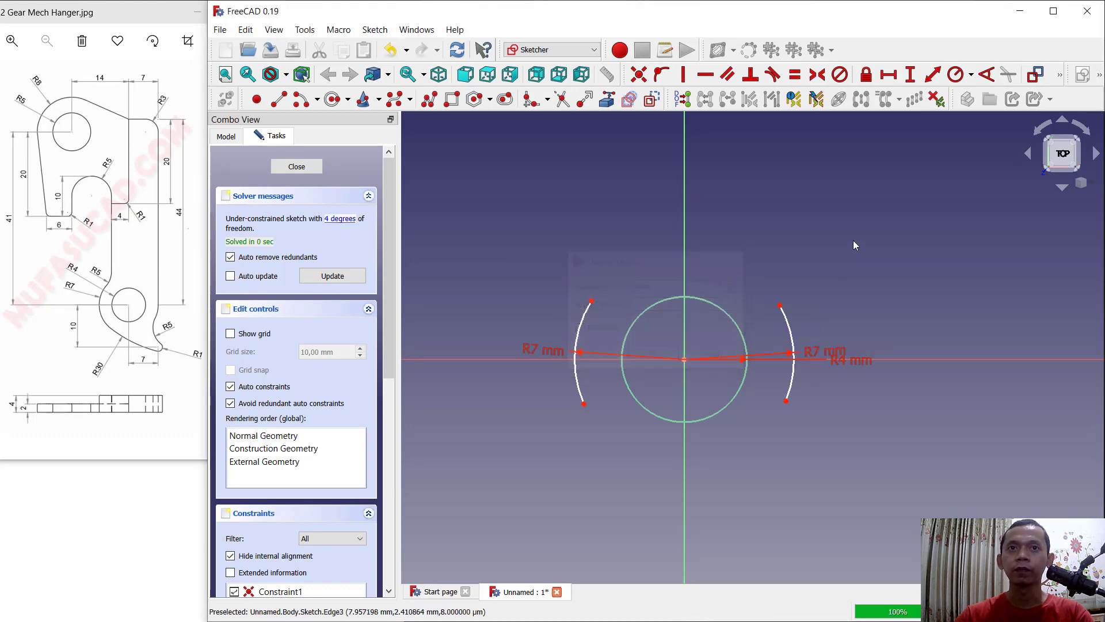
Step: Draw a small arc below-right of the circle, its centre 7 mm right of the origin
left_click(298, 105)
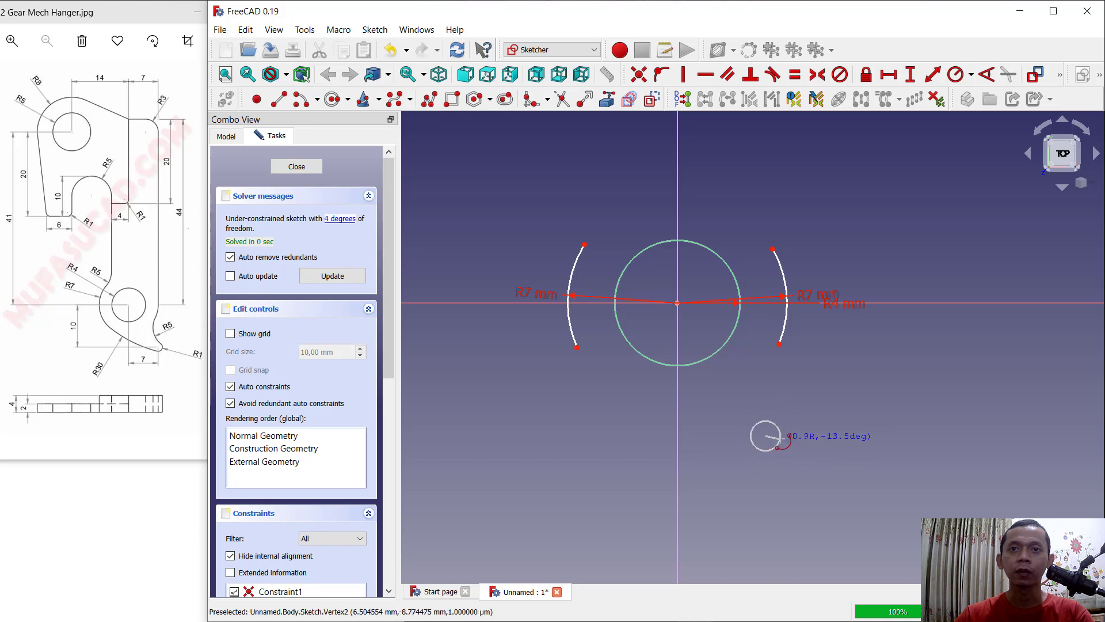
left_click(777, 441)
left_click(753, 462)
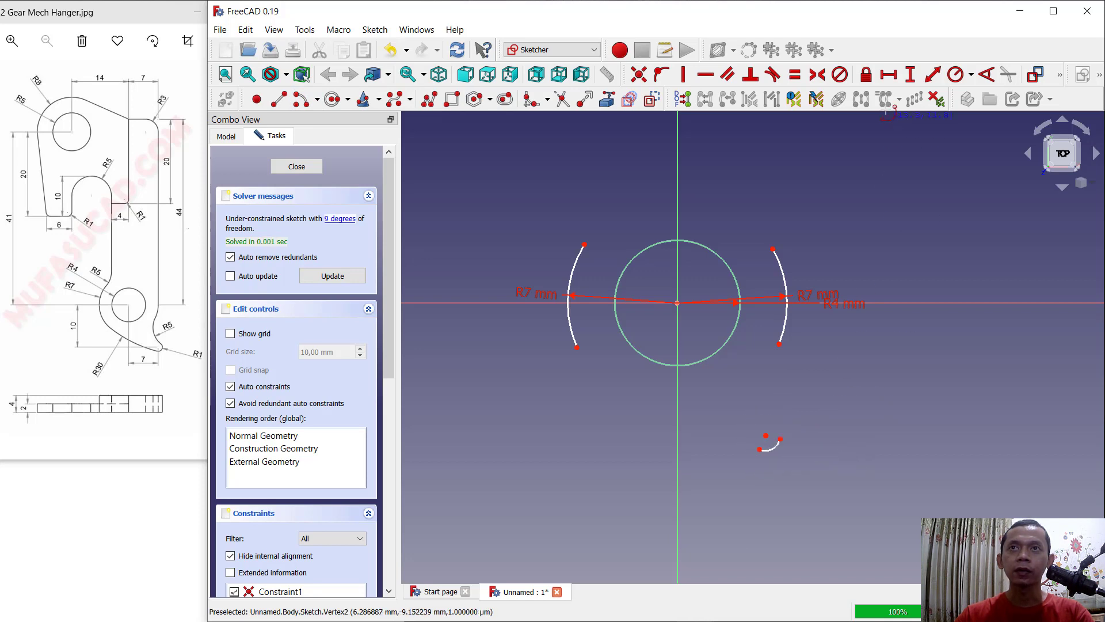
left_click(888, 74)
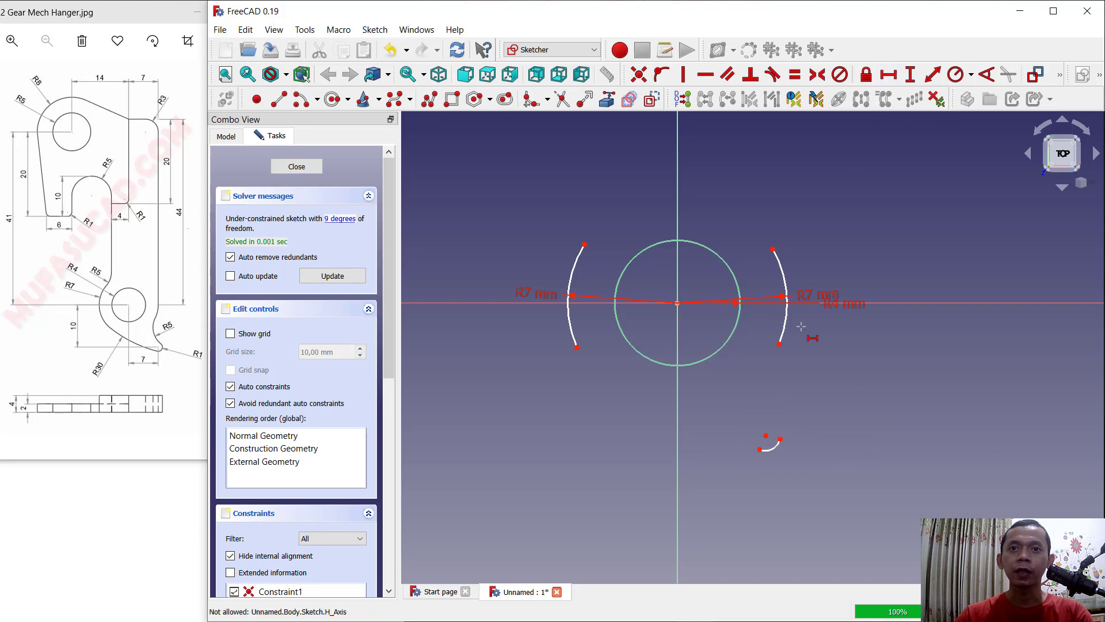
left_click(766, 435)
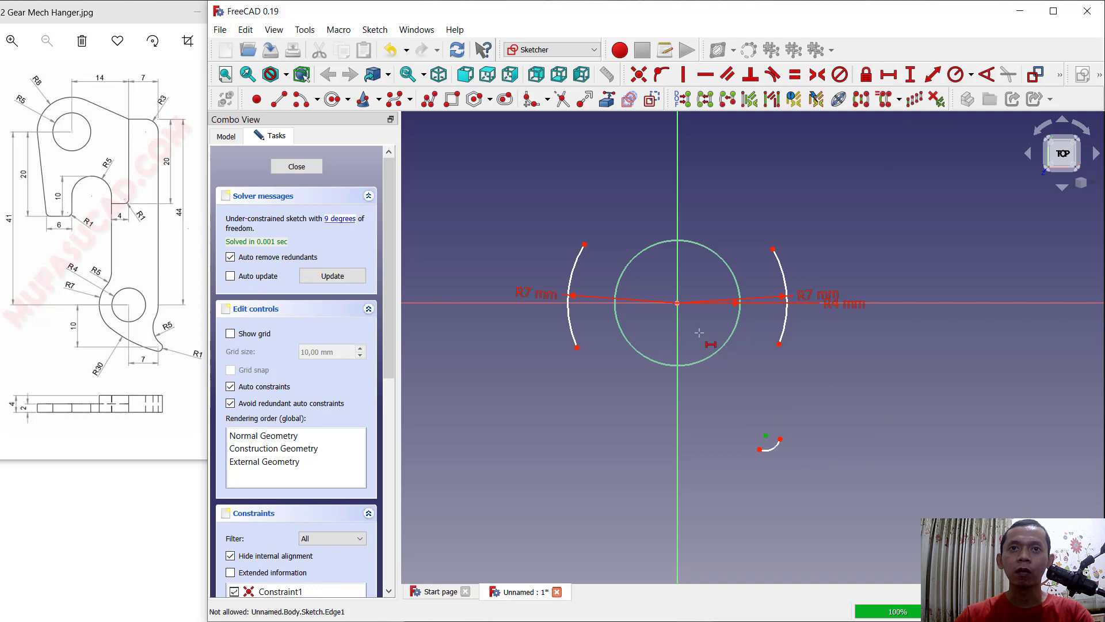
left_click(677, 304)
type("7")
key("Return")
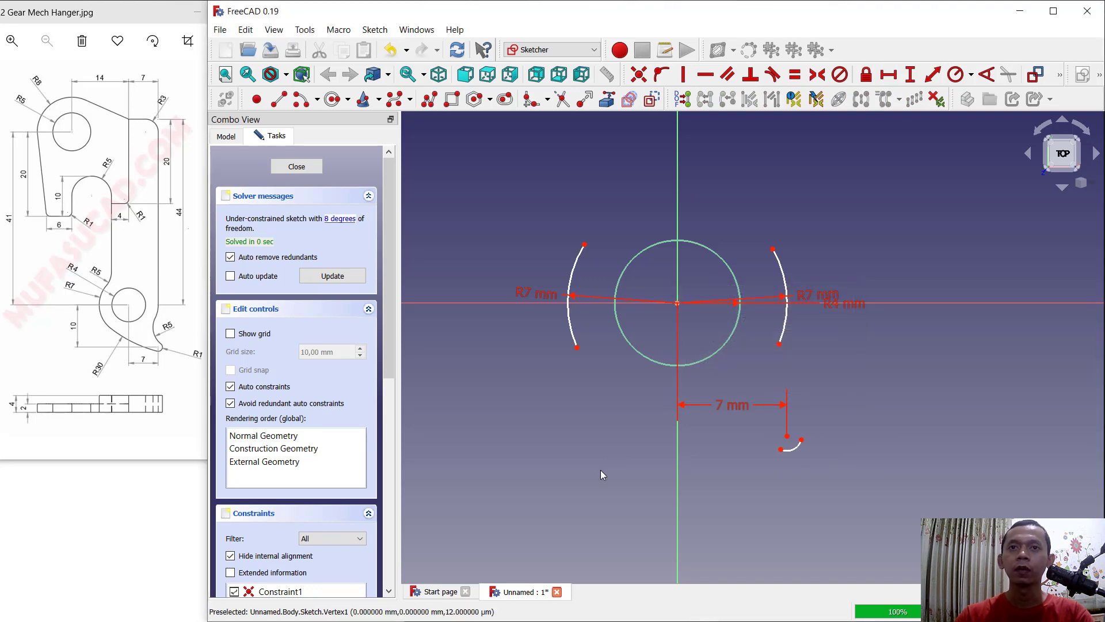
Step: Place the small arc's centre 10 mm below the origin
left_click(910, 75)
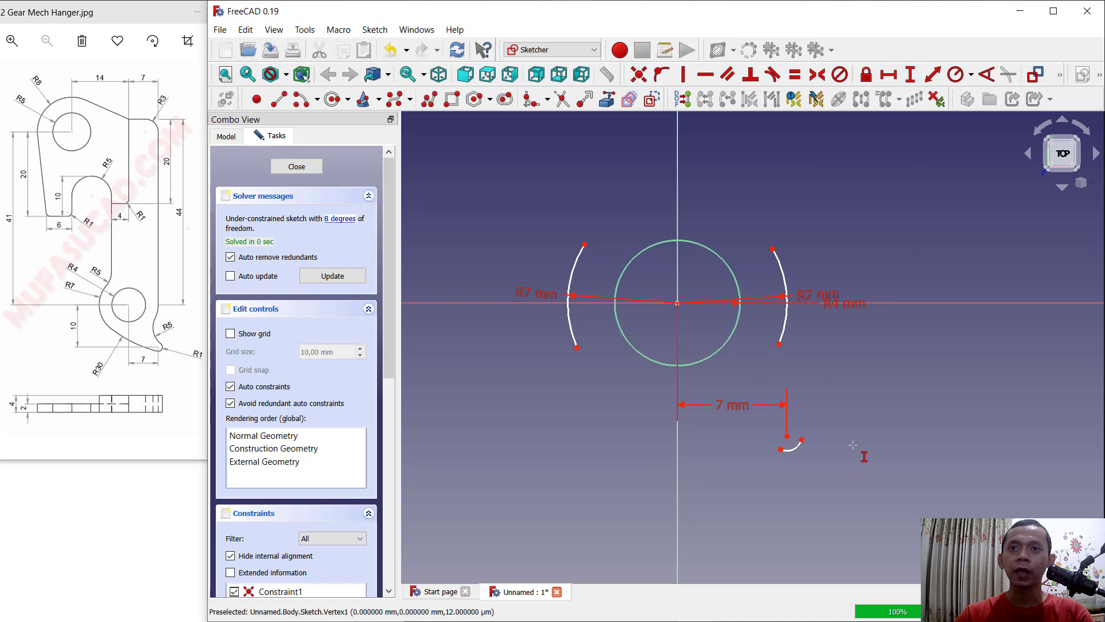
left_click(785, 435)
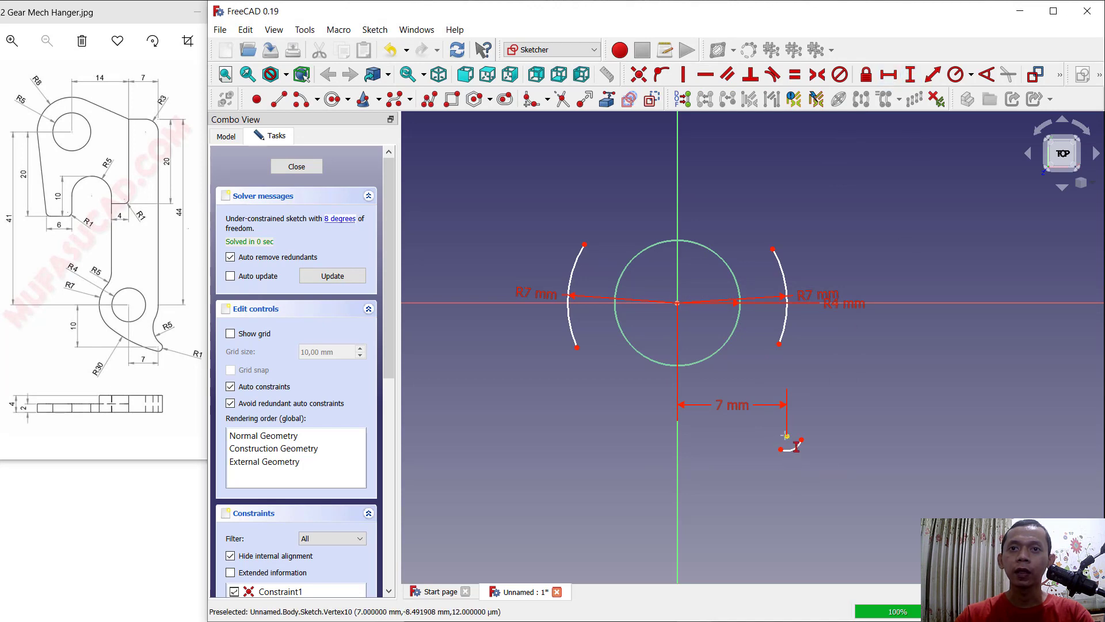
left_click(677, 304)
type("10")
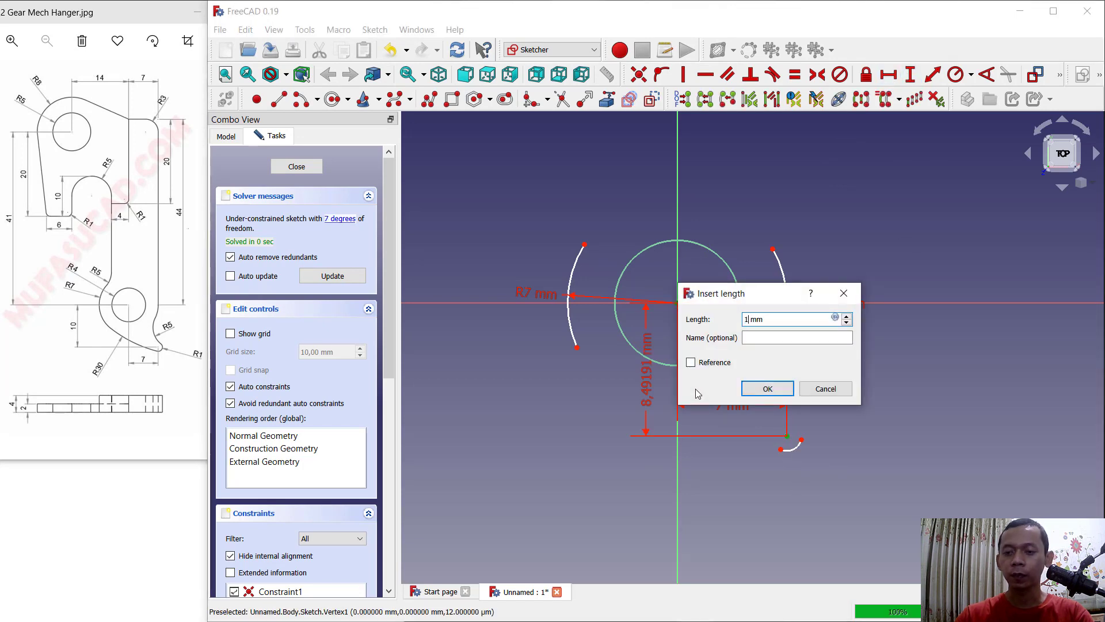
key("Return")
Step: Draw three-point arcs from the right arc to the bottom corner, then across to the left arc
middle_click_drag(696, 388, 677, 375)
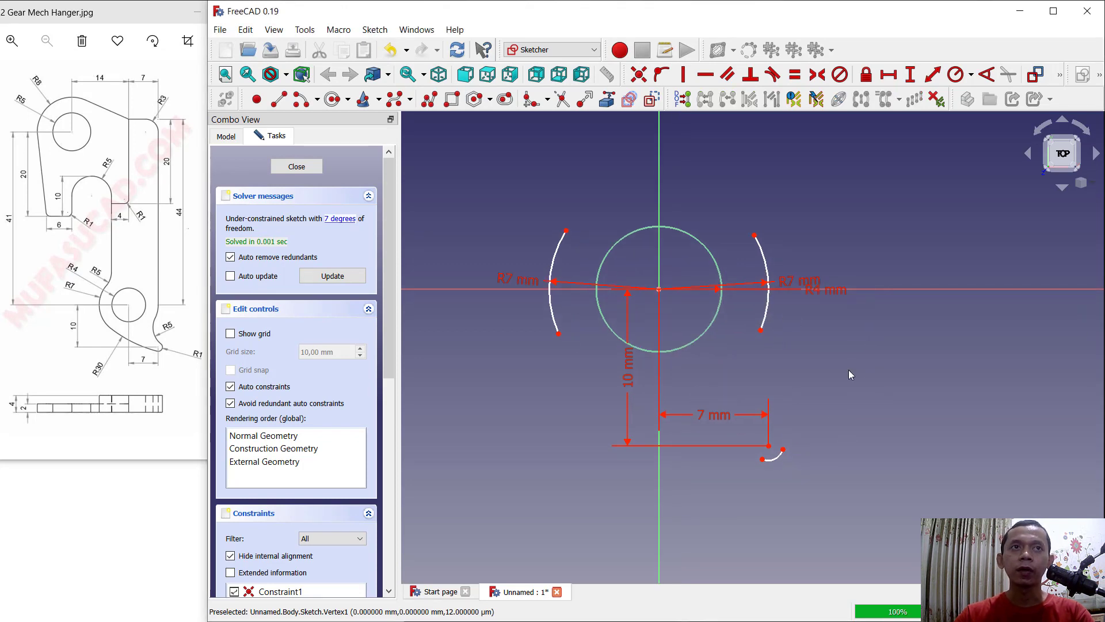
left_click(316, 100)
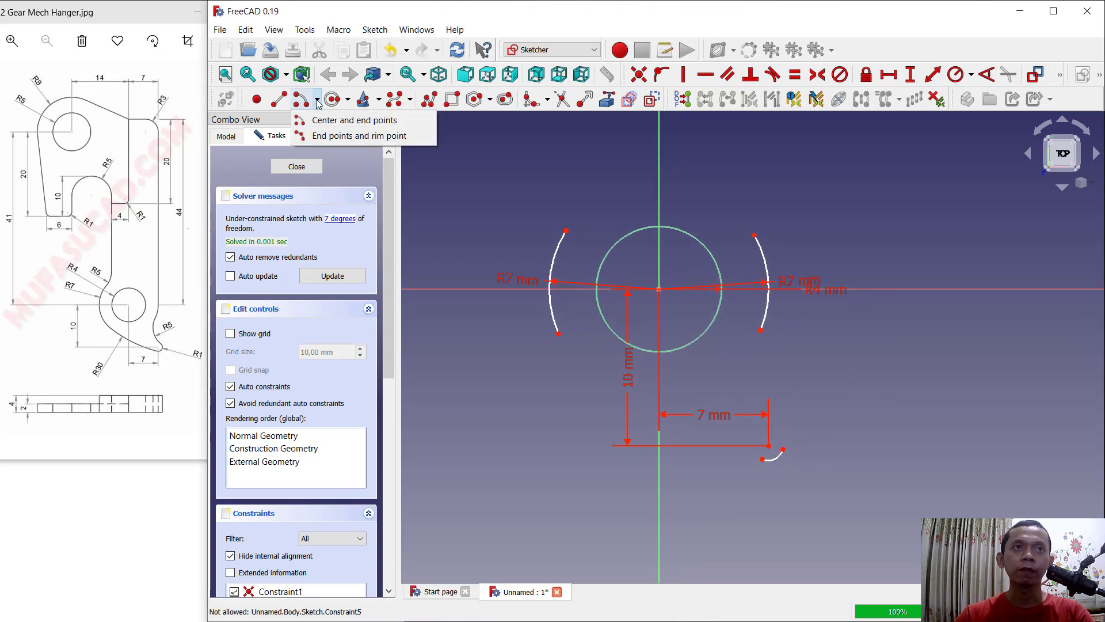
left_click(322, 137)
left_click(761, 330)
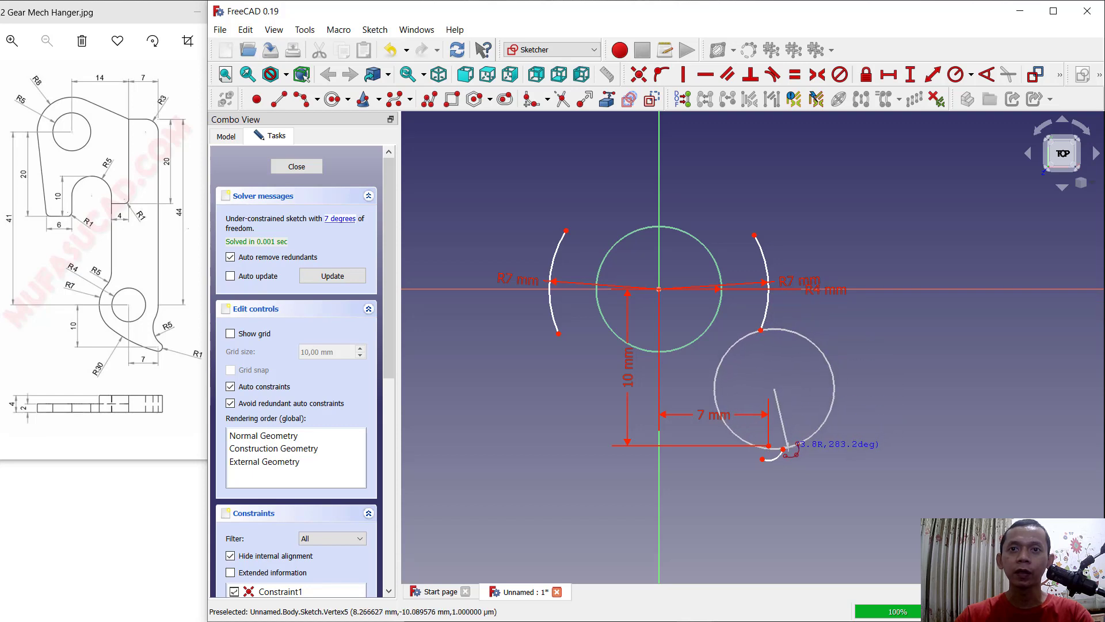
left_click(783, 449)
left_click(765, 413)
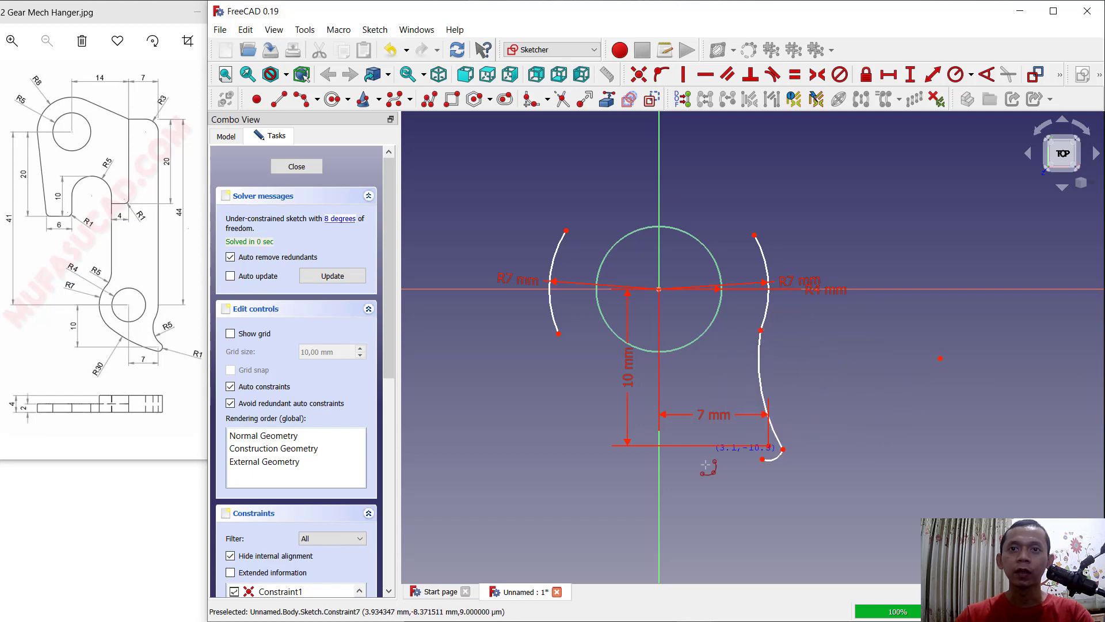
left_click(761, 459)
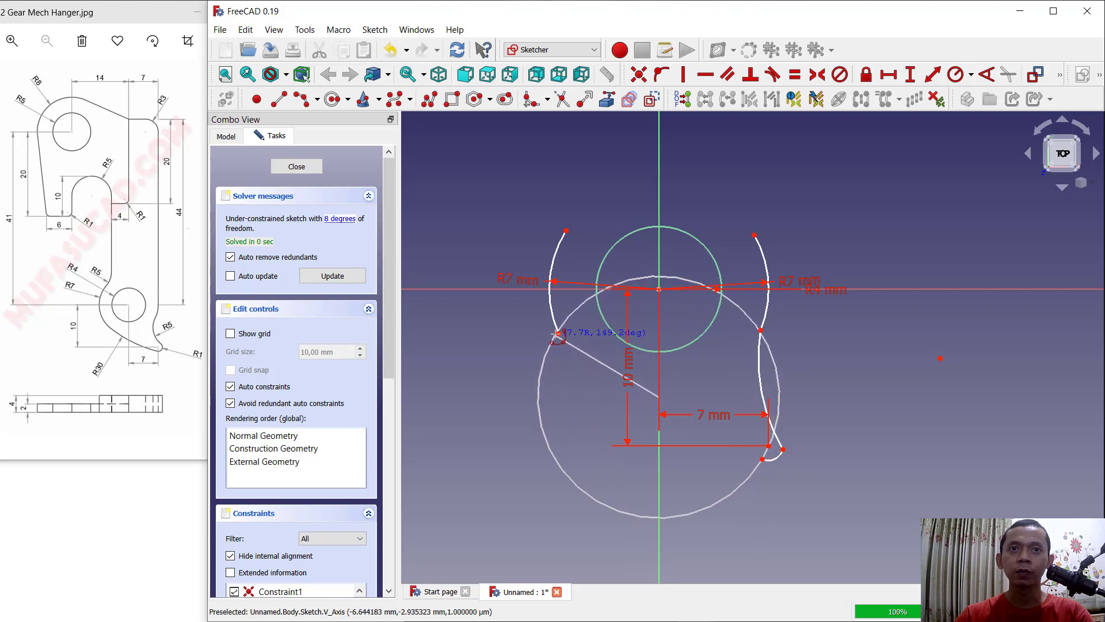
left_click(558, 334)
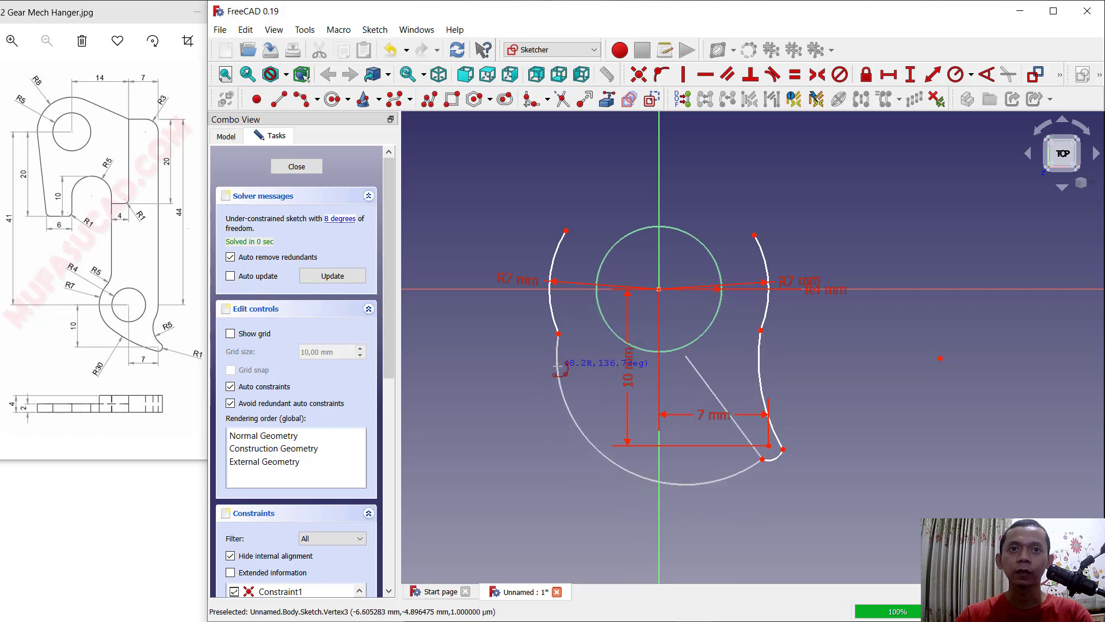
left_click(574, 365)
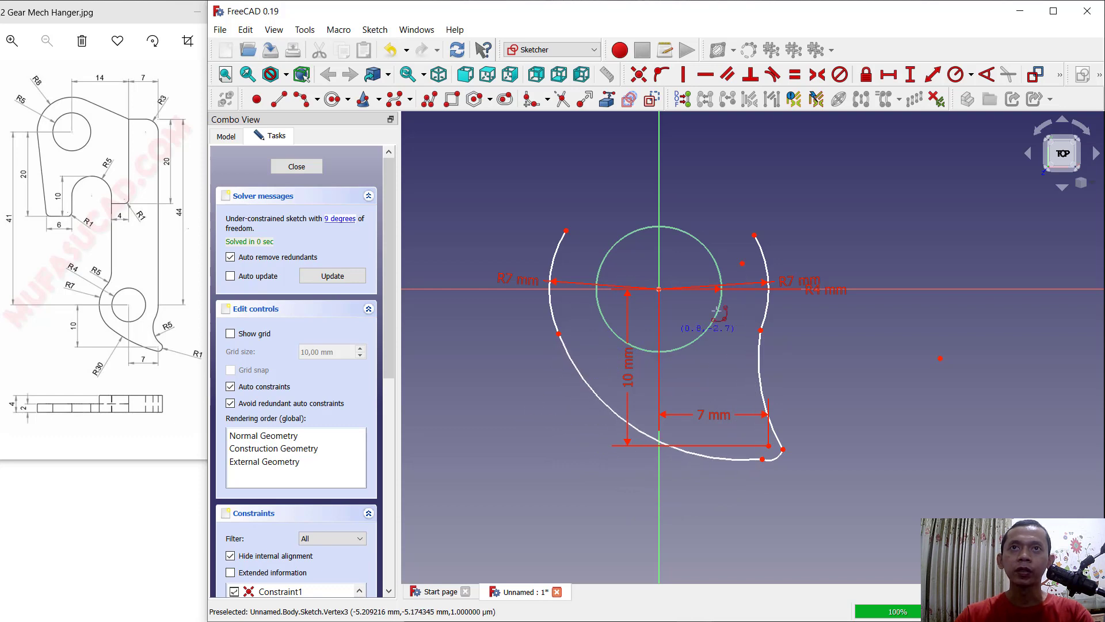
Step: Make the bottom, corner and side arcs tangent where they meet
left_click(773, 75)
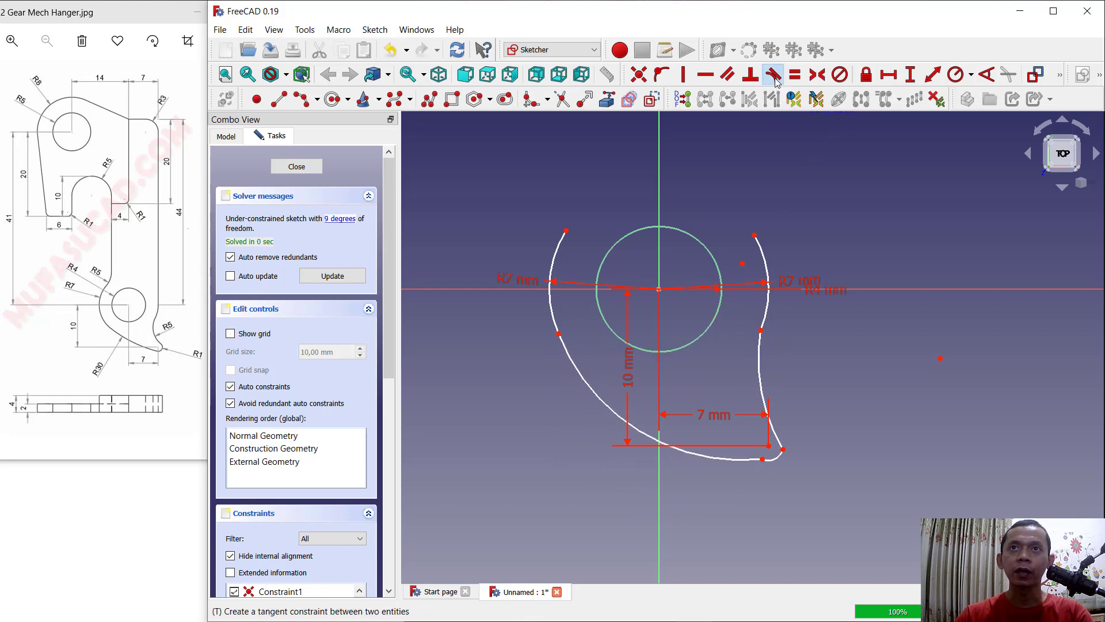
left_click(565, 346)
left_click(550, 315)
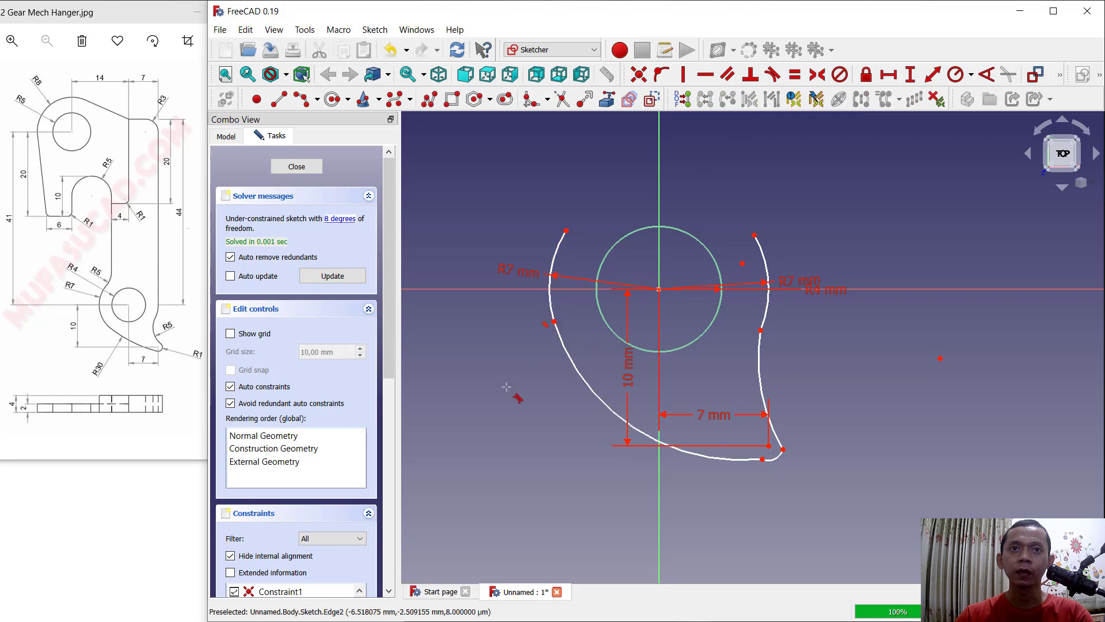
left_click(751, 461)
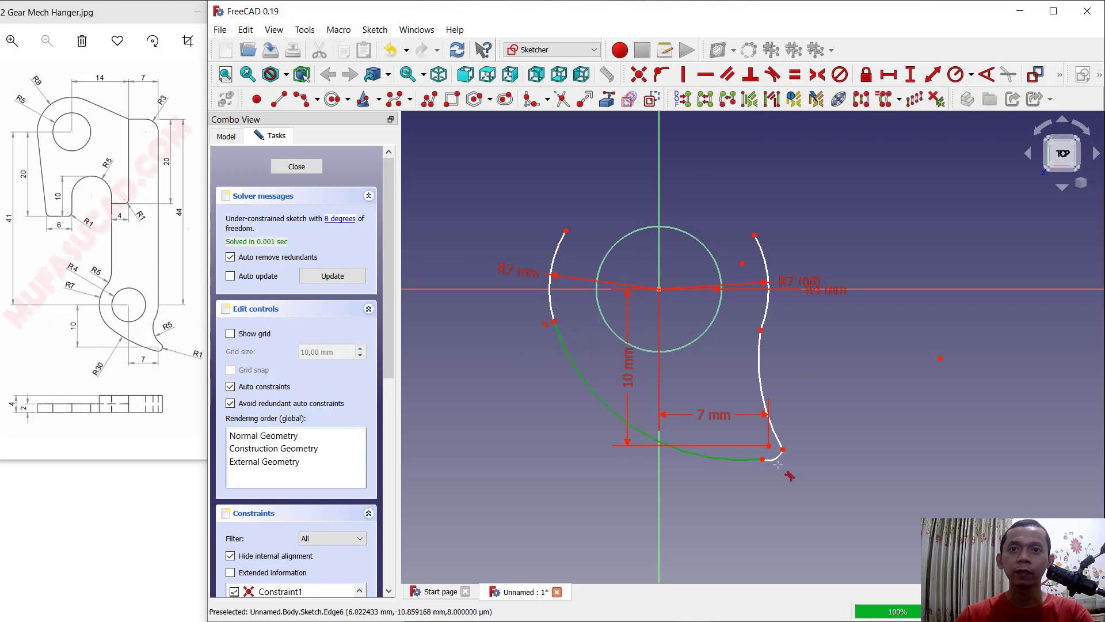
left_click(775, 458)
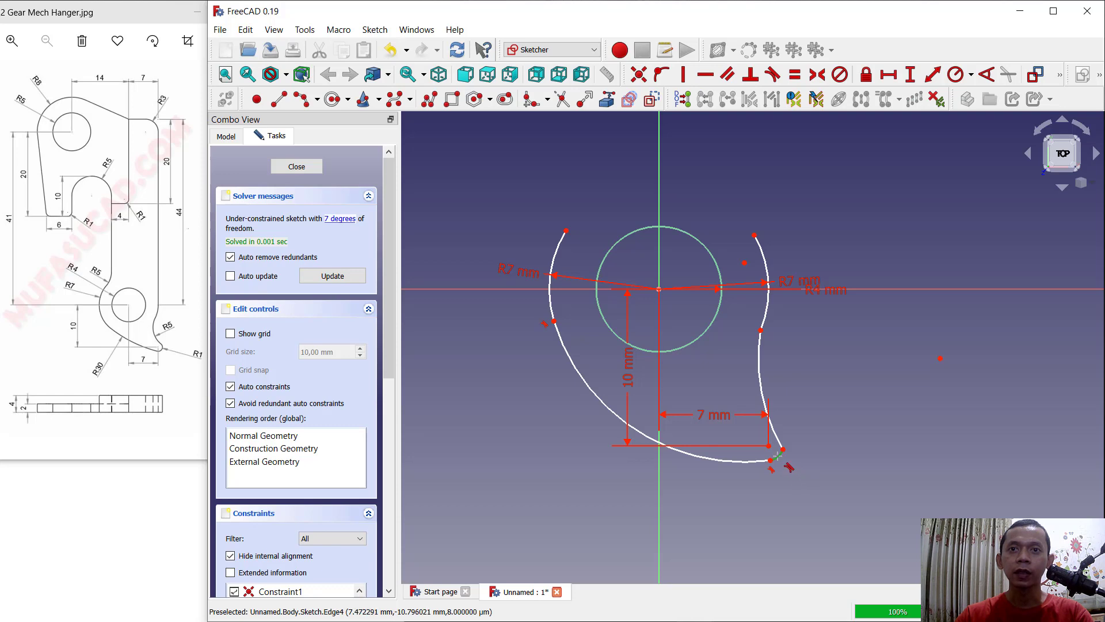
left_click(777, 456)
left_click(770, 415)
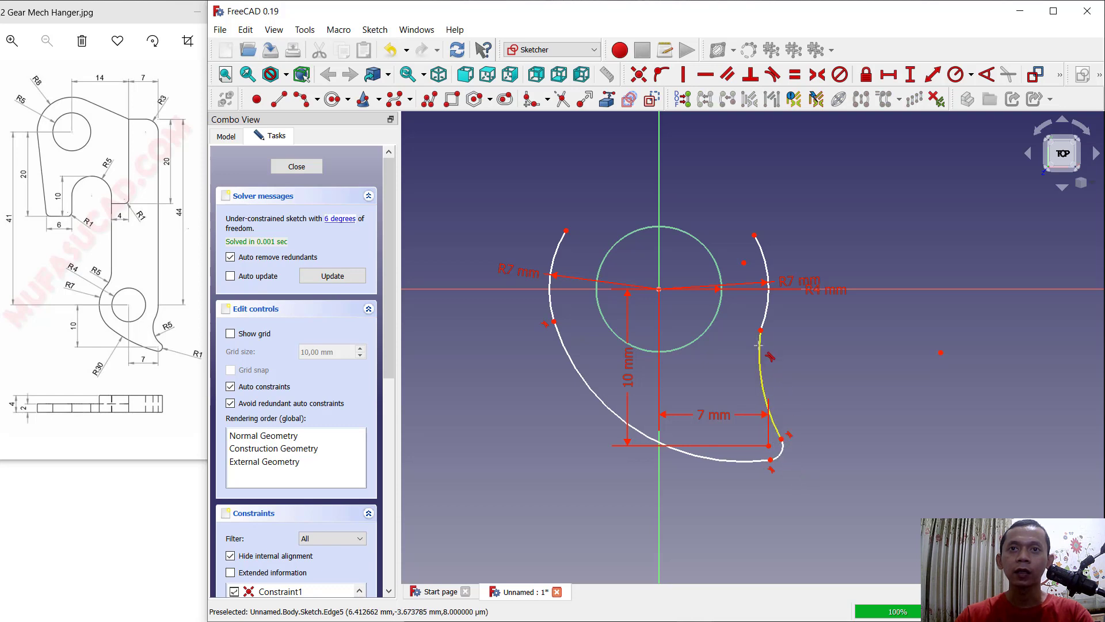
left_click(765, 317)
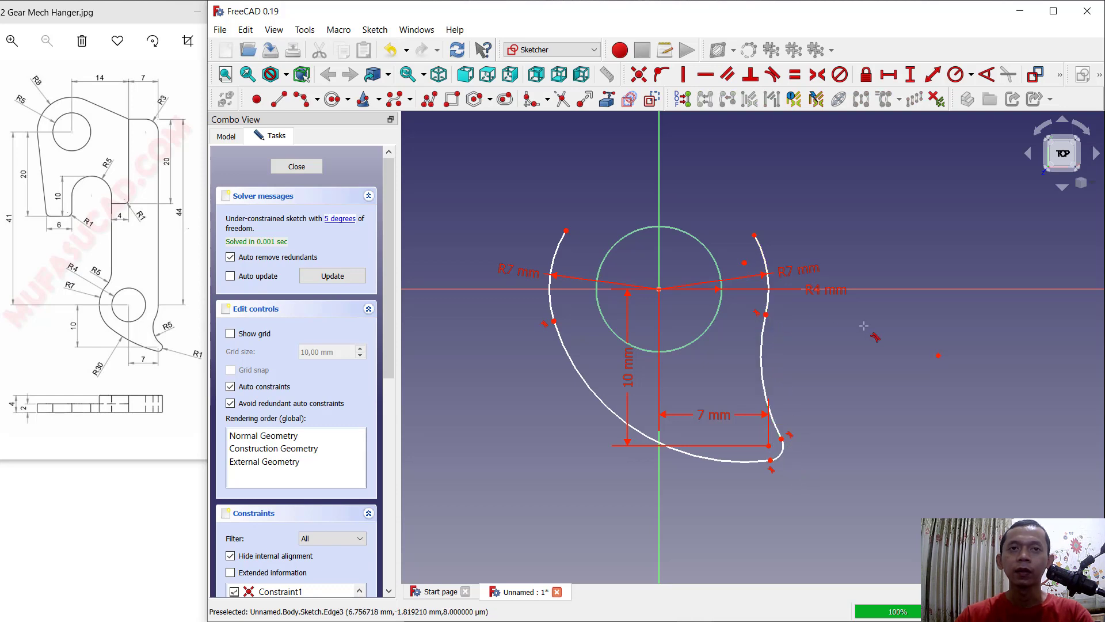
Step: Set radii of 30 mm on the bottom arc, 1 mm on the corner arc, 5 mm on the right curve
left_click(956, 75)
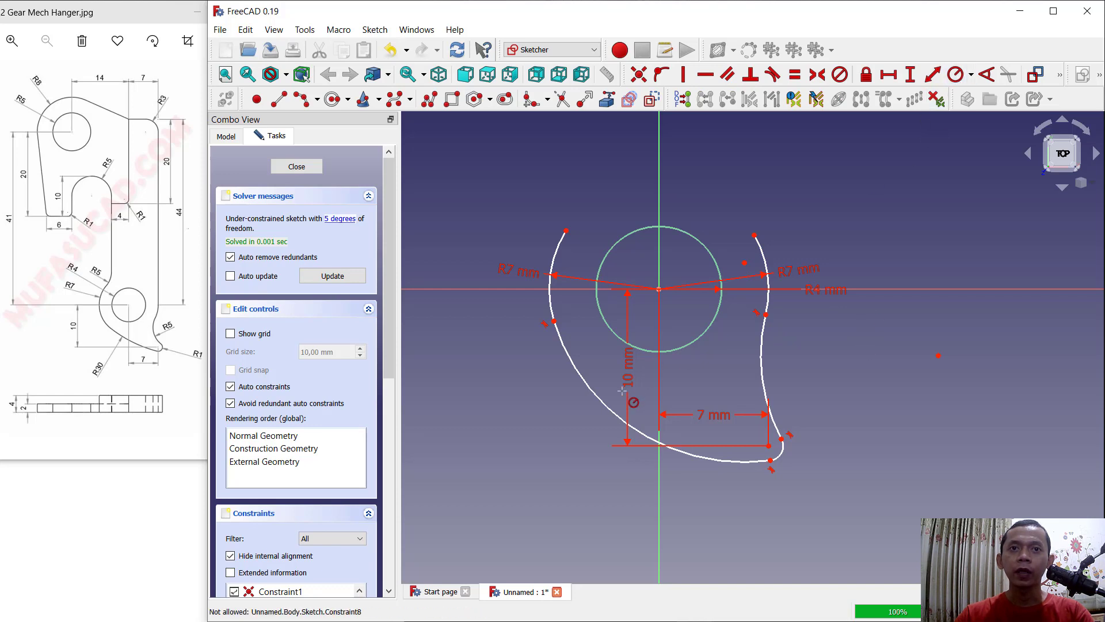
left_click(591, 406)
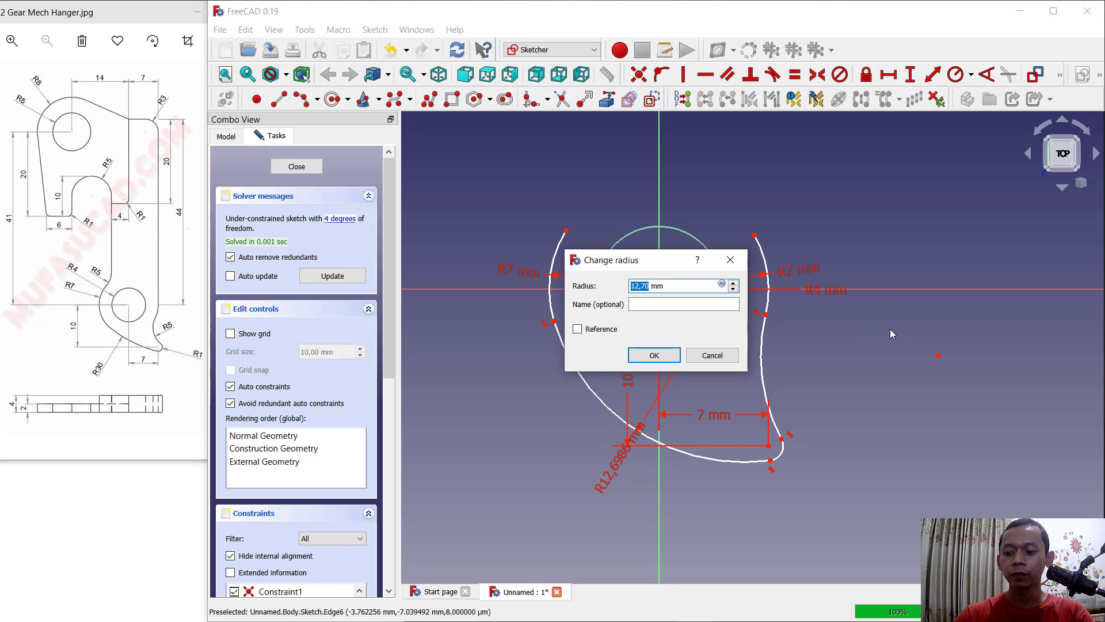
key("Return")
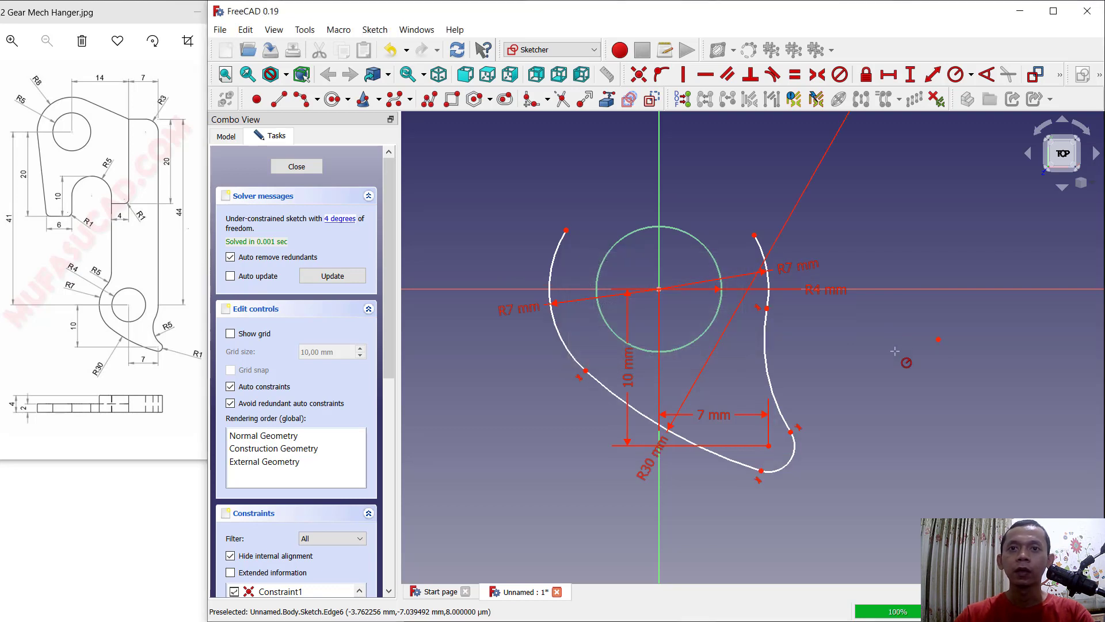
left_click(792, 466)
type("1")
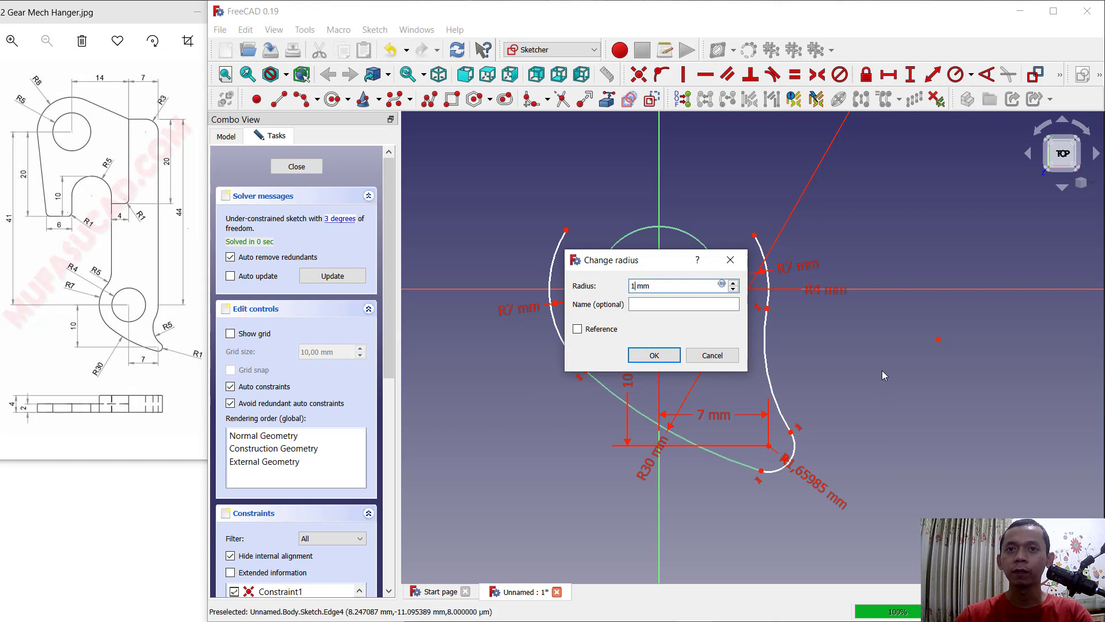
key("Return")
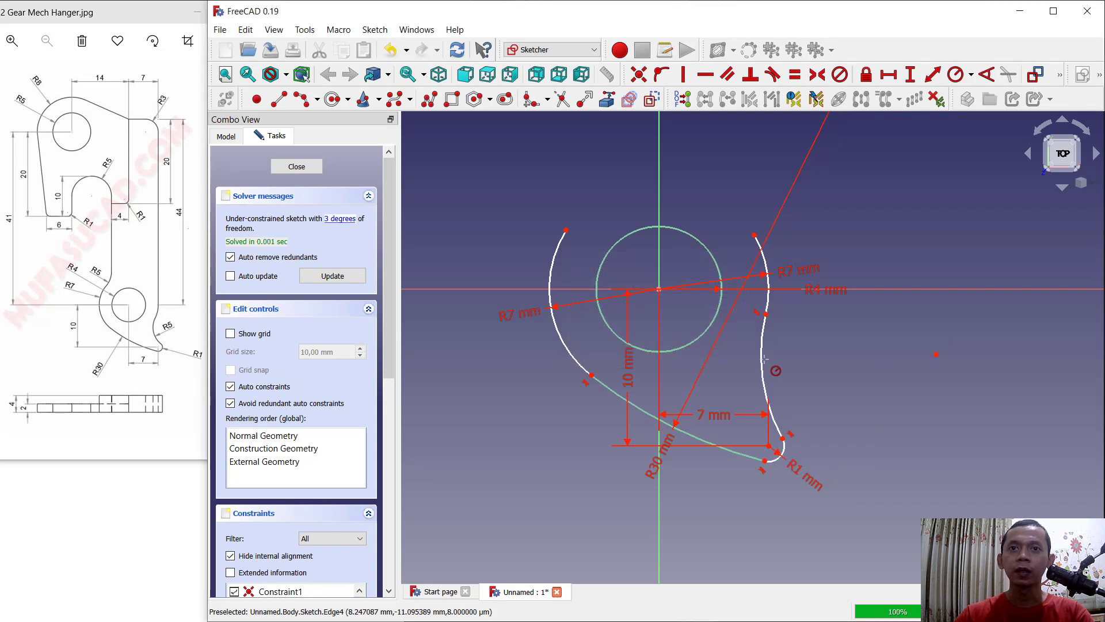
left_click(760, 357)
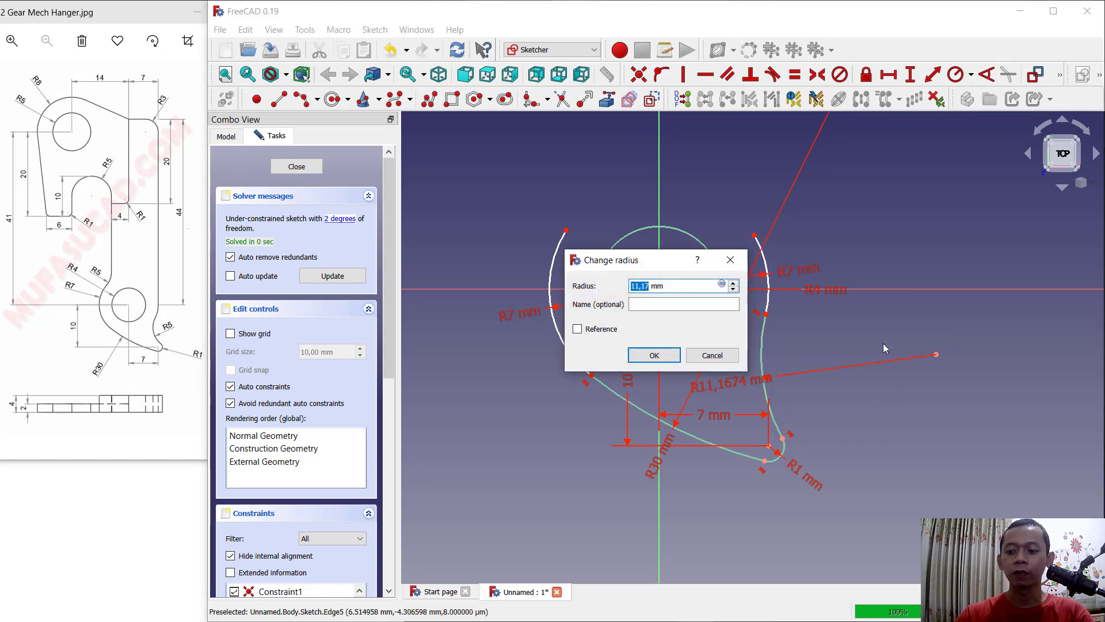
type("5")
key("Return")
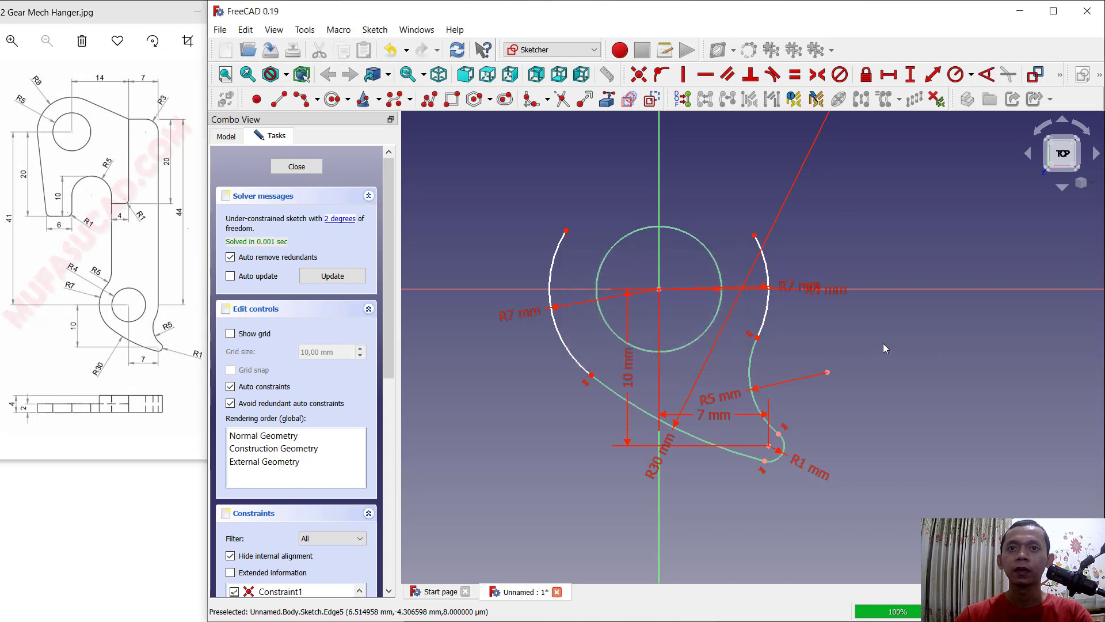
Step: Pan the sketch down and begin a straight line at the right arc's upper end
scroll(819, 302, "down", 2)
middle_click_drag(757, 214, 752, 381)
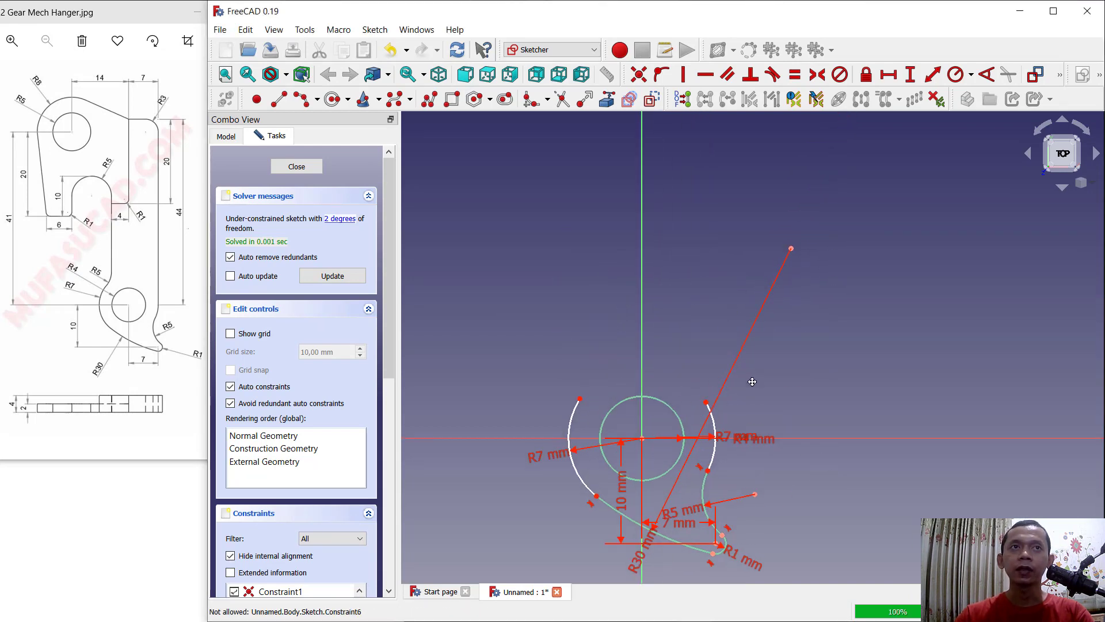
left_click(278, 99)
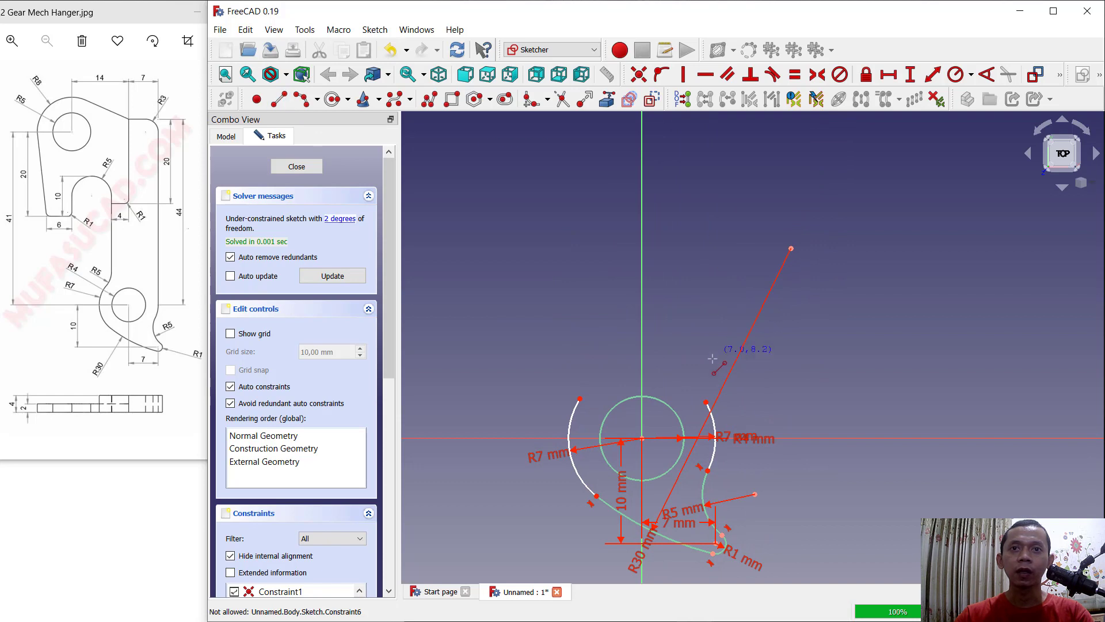
left_click(706, 401)
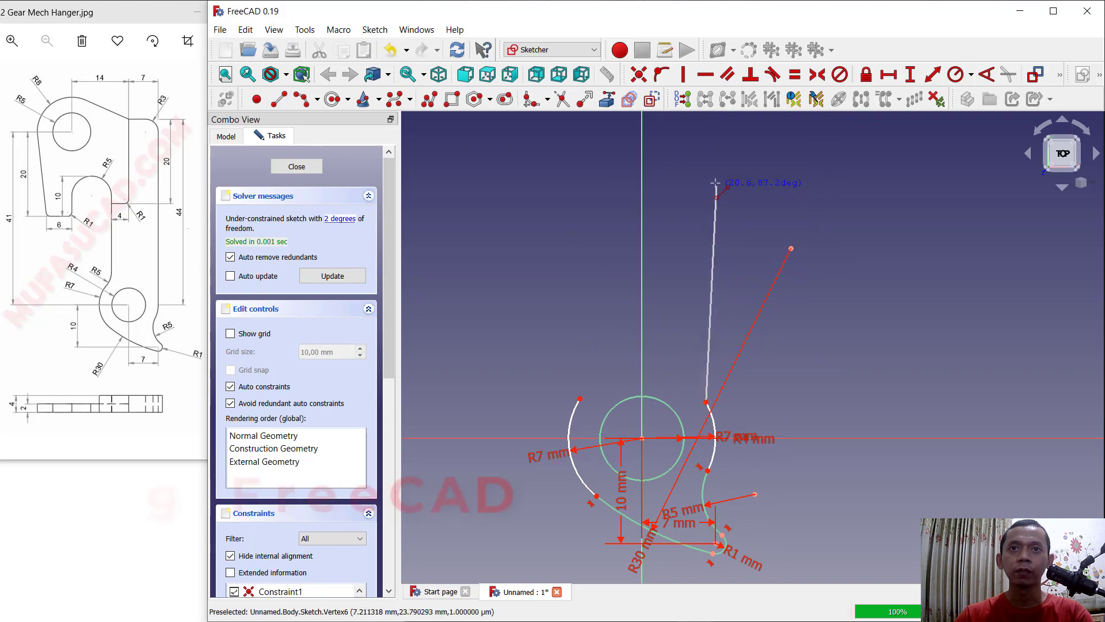
Step: Draw the stepped arm edges: up, left, down, left, then down onto the left arc
left_click(706, 149)
middle_click_drag(751, 236, 751, 334)
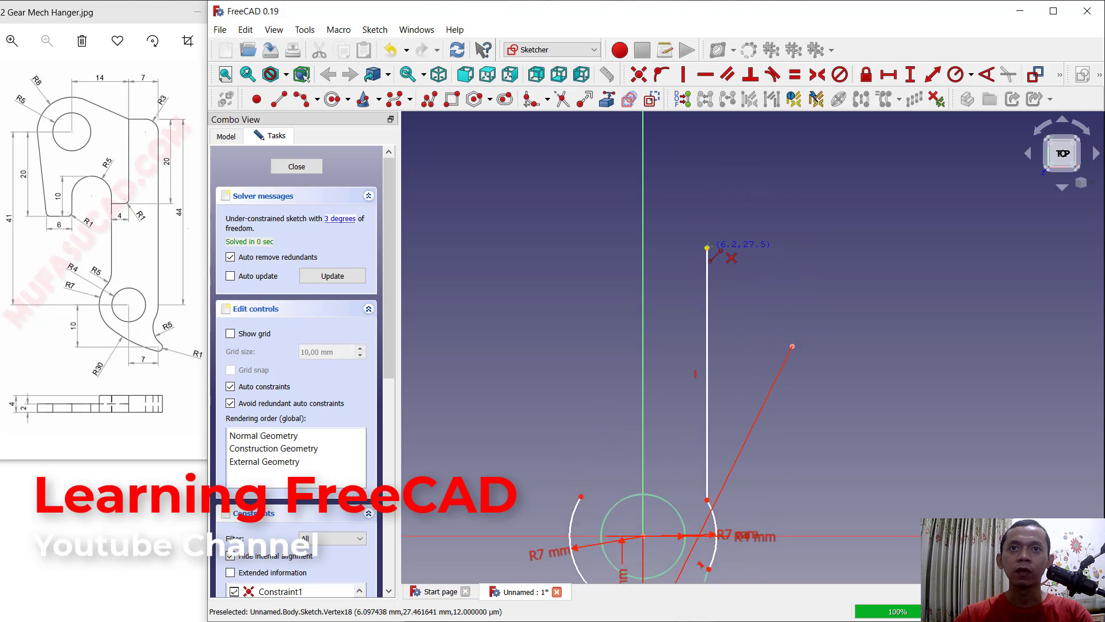
left_click(707, 247)
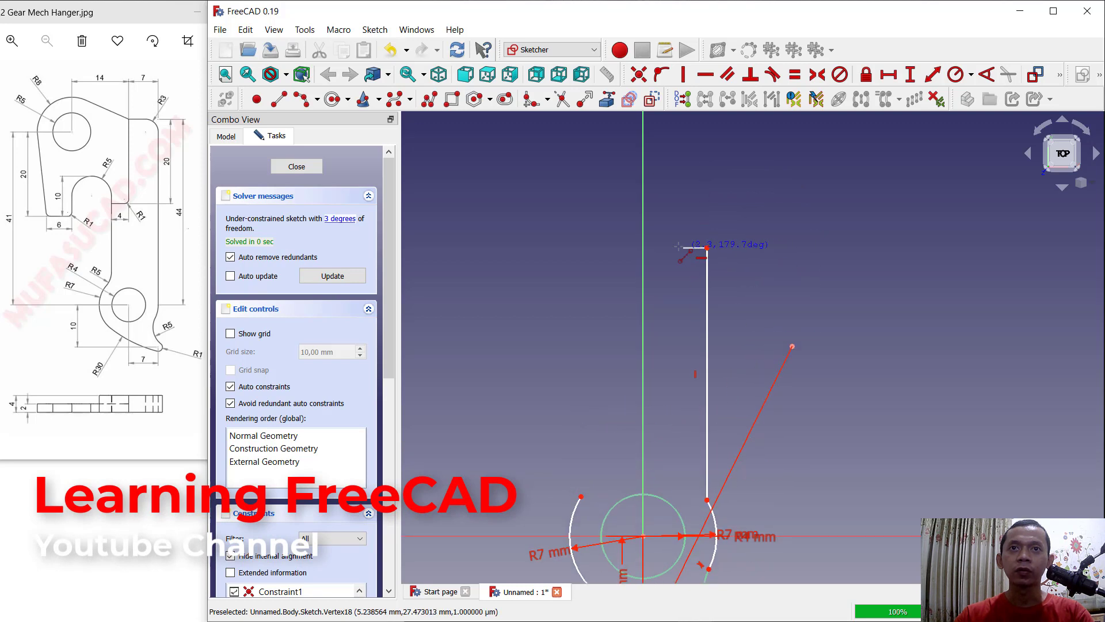
left_click(627, 247)
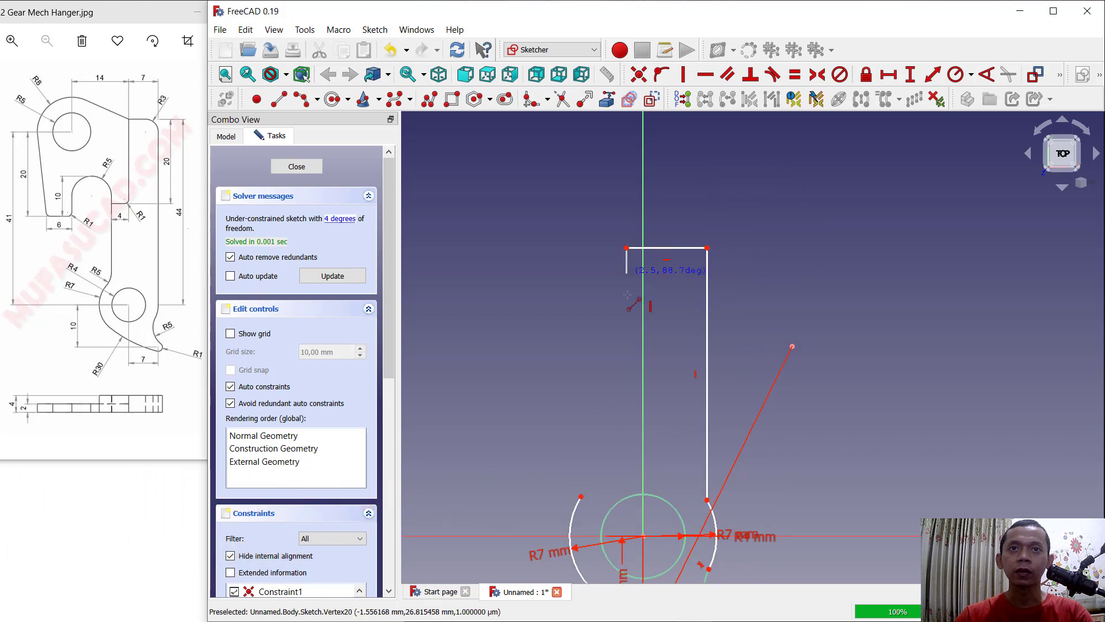
left_click(626, 350)
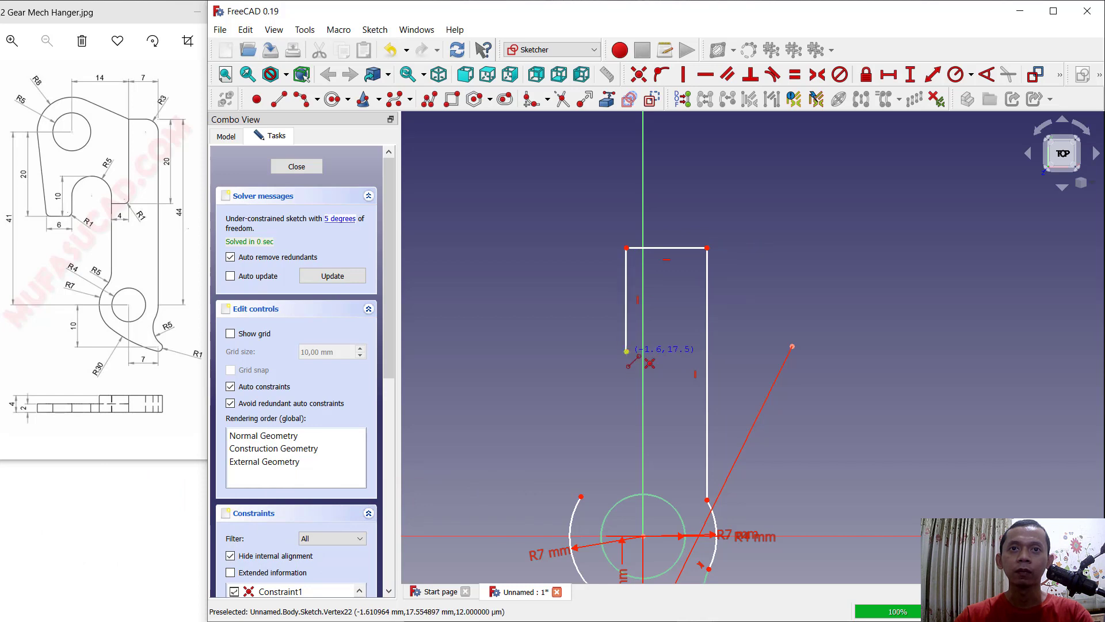
left_click(577, 351)
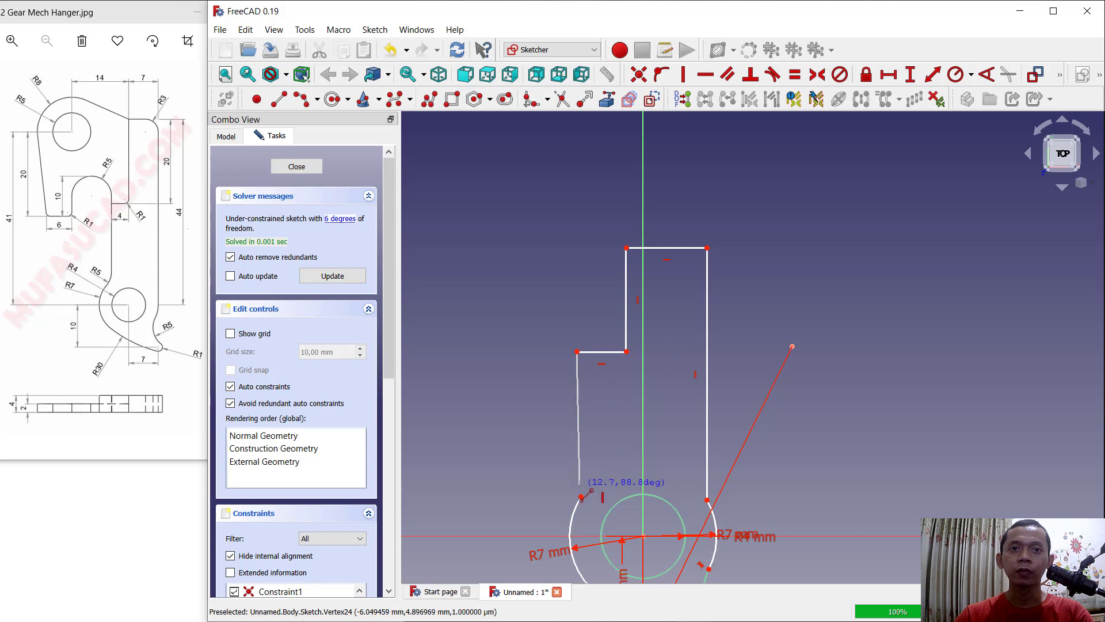
left_click(581, 496)
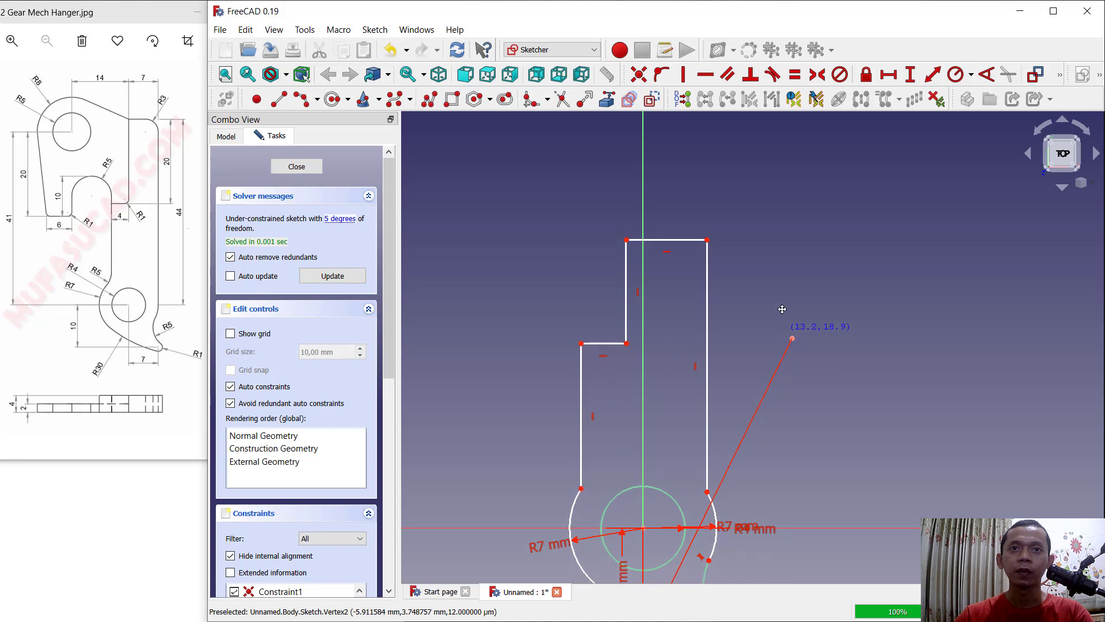
middle_click_drag(784, 313, 757, 249)
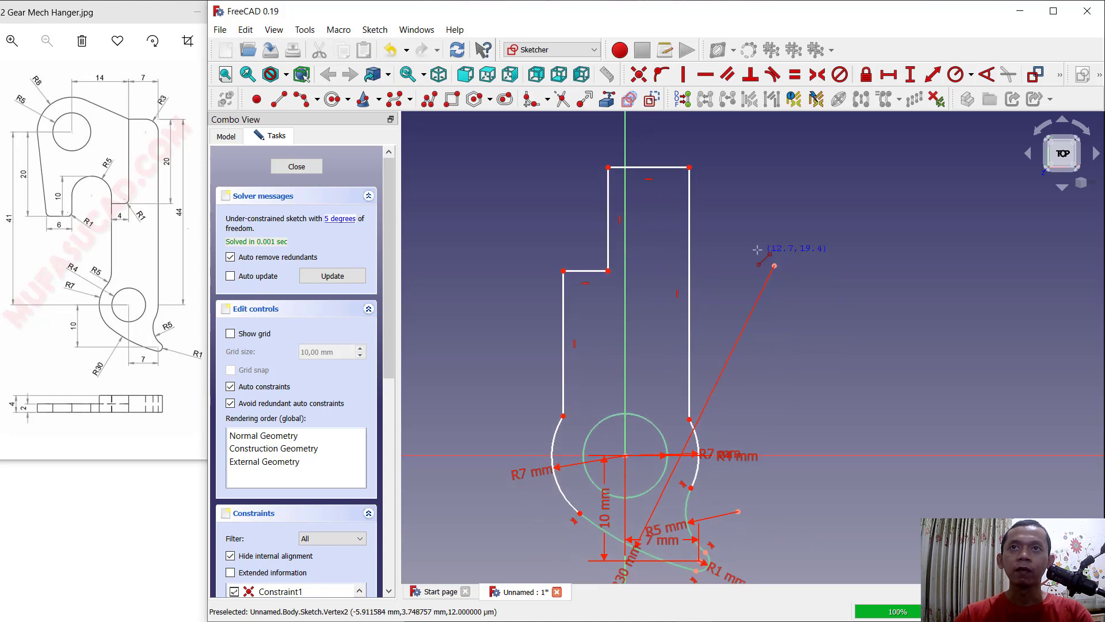
Step: Make the right vertical line tangent to the right arc
left_click(773, 78)
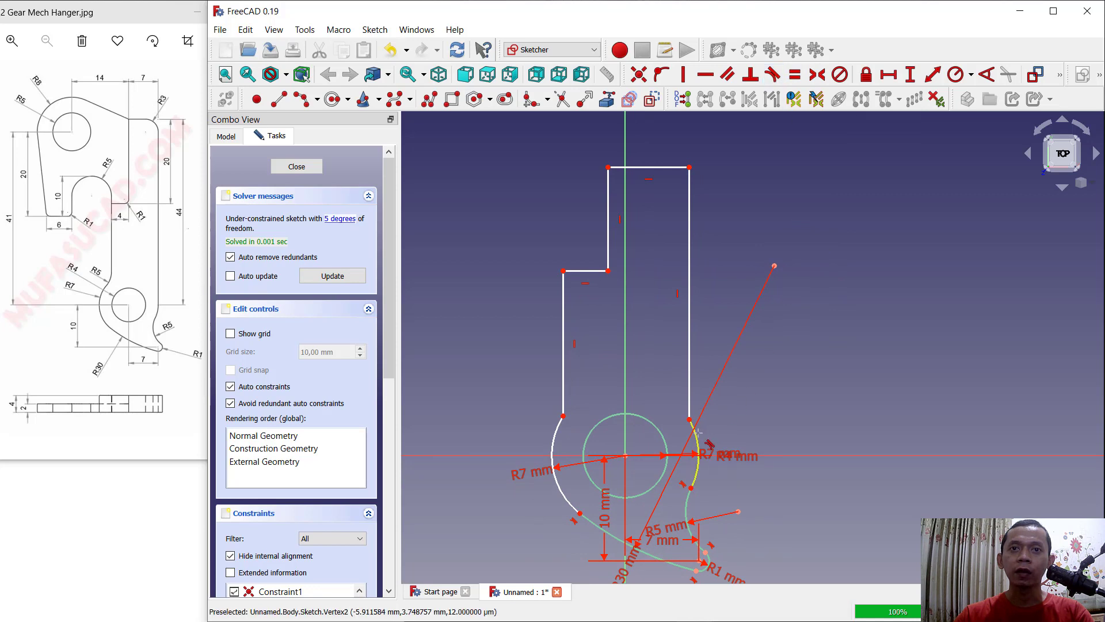
left_click(690, 404)
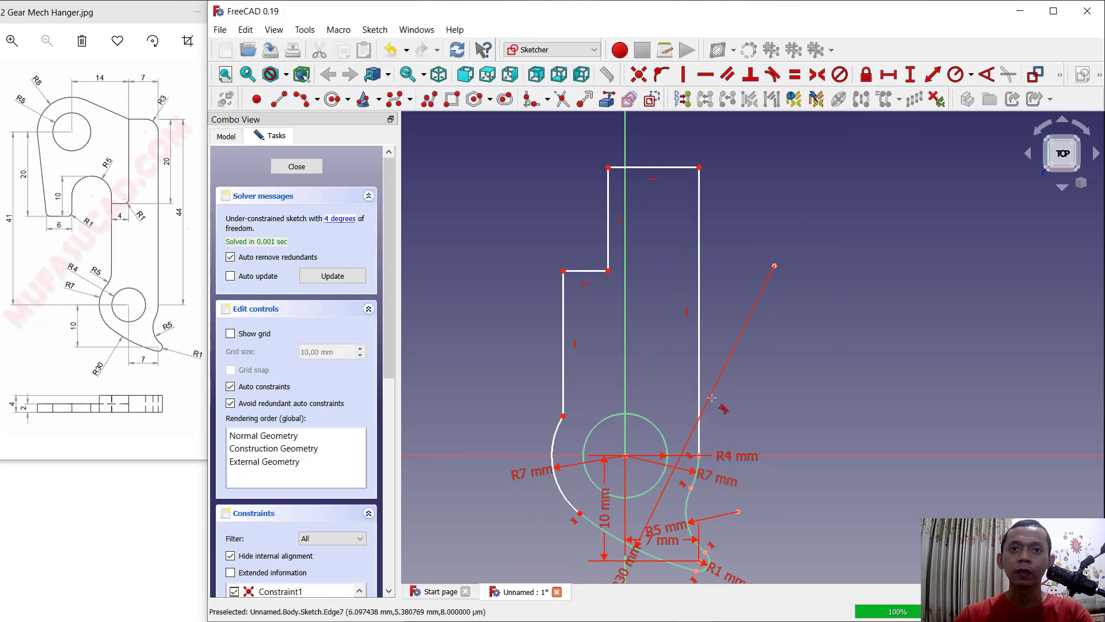
scroll(707, 395, "up", 1)
scroll(662, 392, "up", 1)
scroll(609, 389, "up", 1)
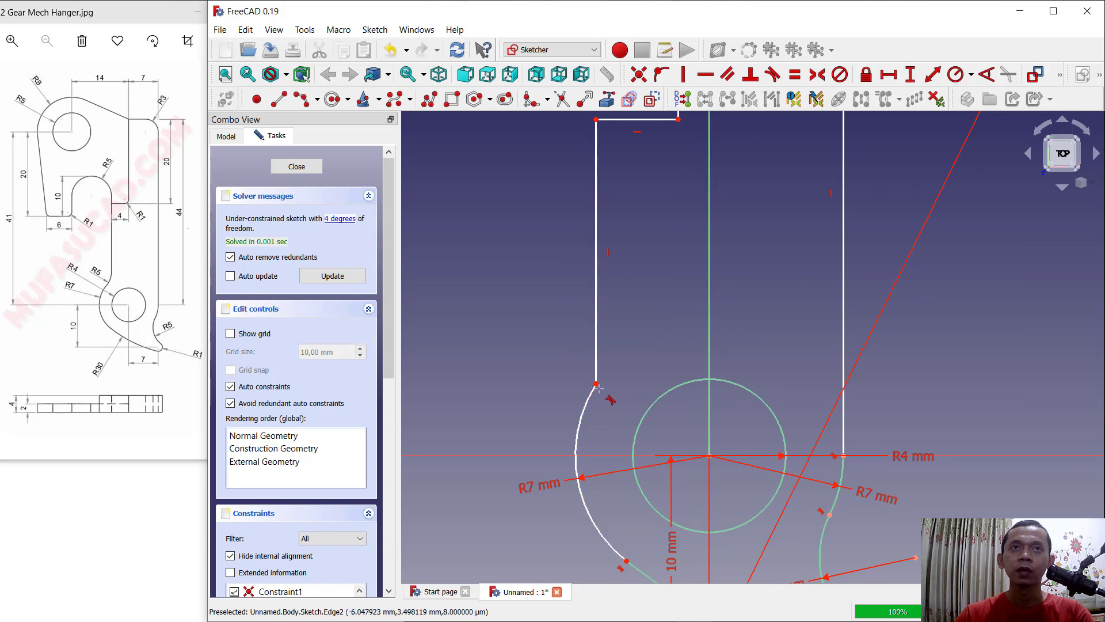
Step: Fillet the corner between the left vertical line and the lower arc
left_click(531, 100)
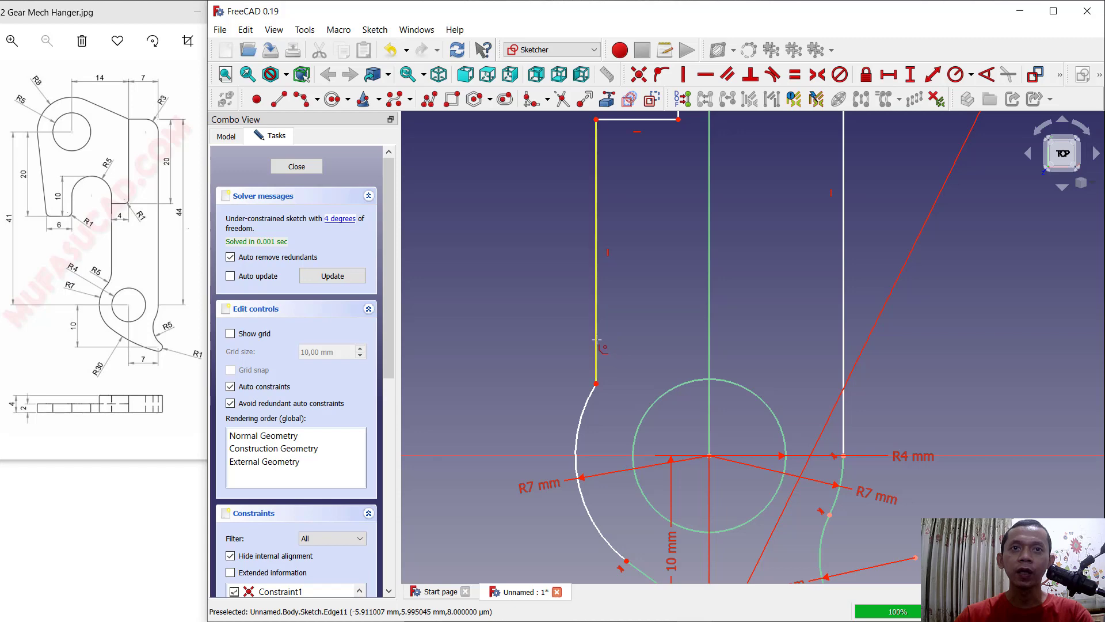
left_click(597, 363)
left_click(605, 394)
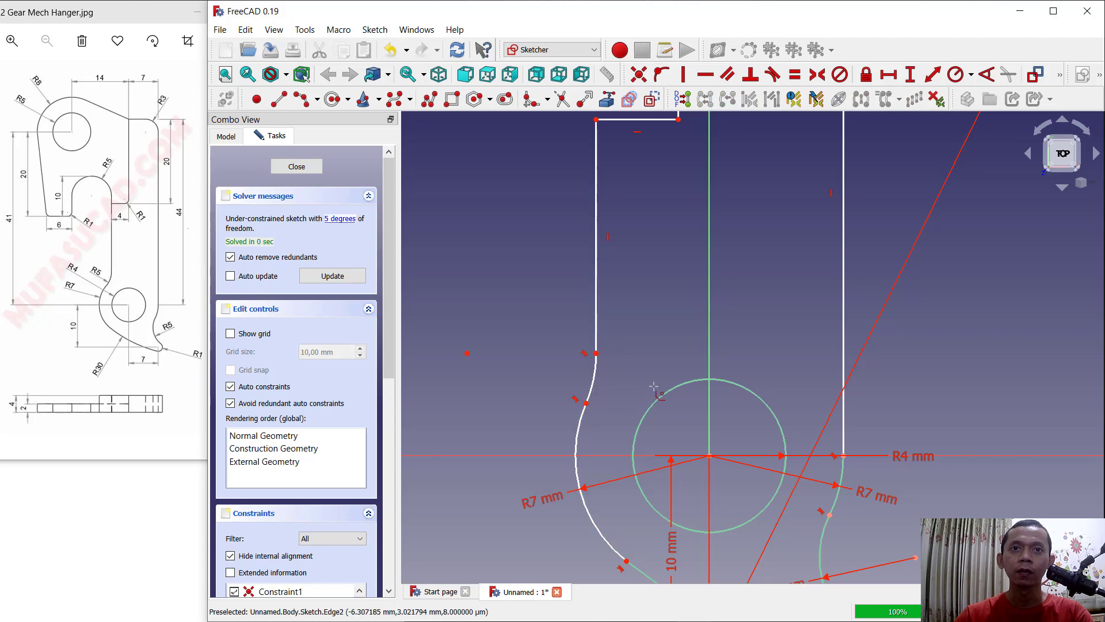
scroll(656, 356, "down", 2)
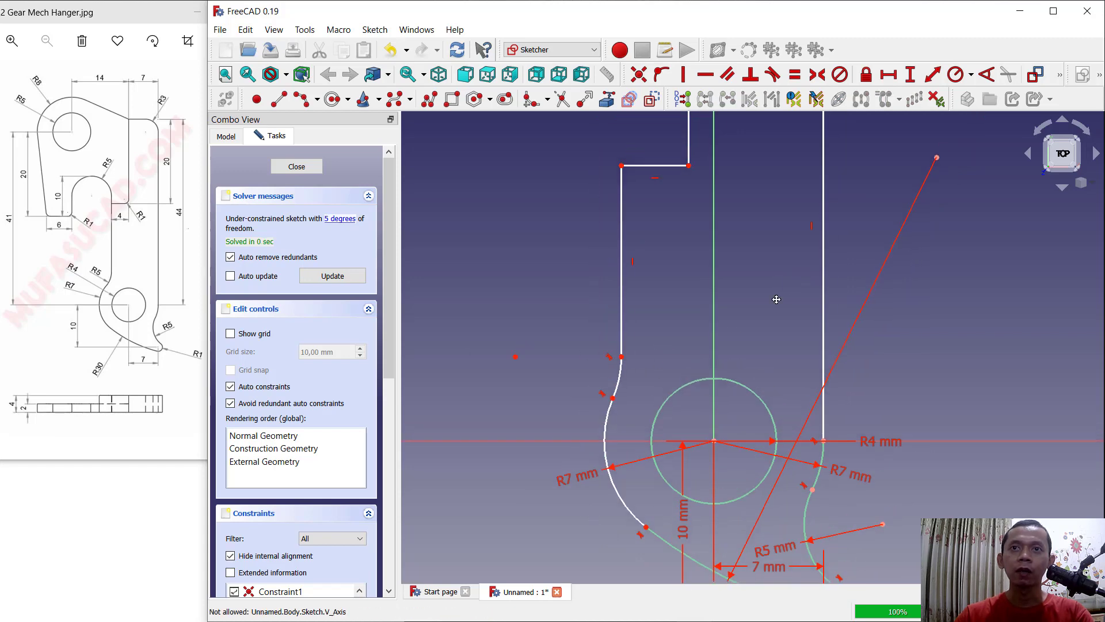
scroll(656, 356, "down", 2)
middle_click_drag(808, 300, 757, 323)
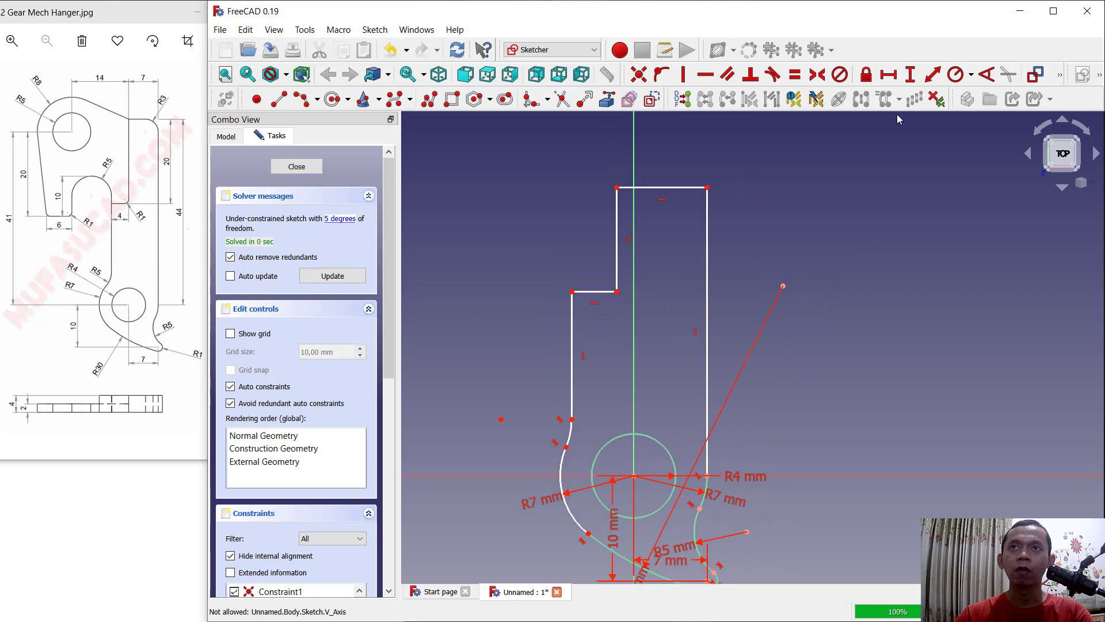
Step: Constrain the right edge height to 44 mm and the top edge width to 7 mm
left_click(908, 76)
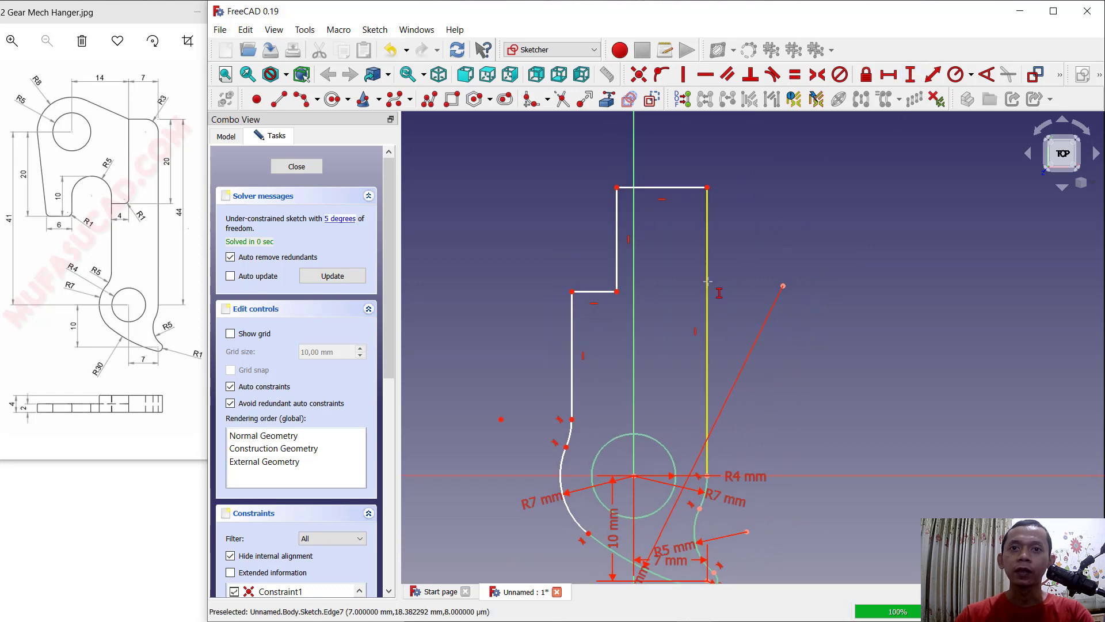
left_click(736, 284)
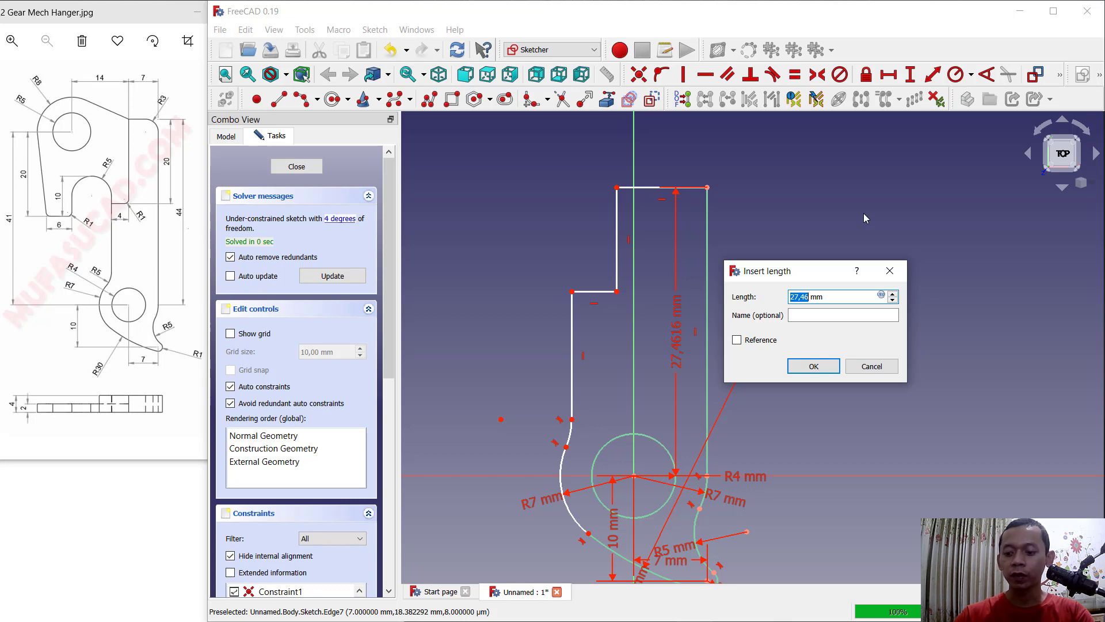
type("44")
key("Return")
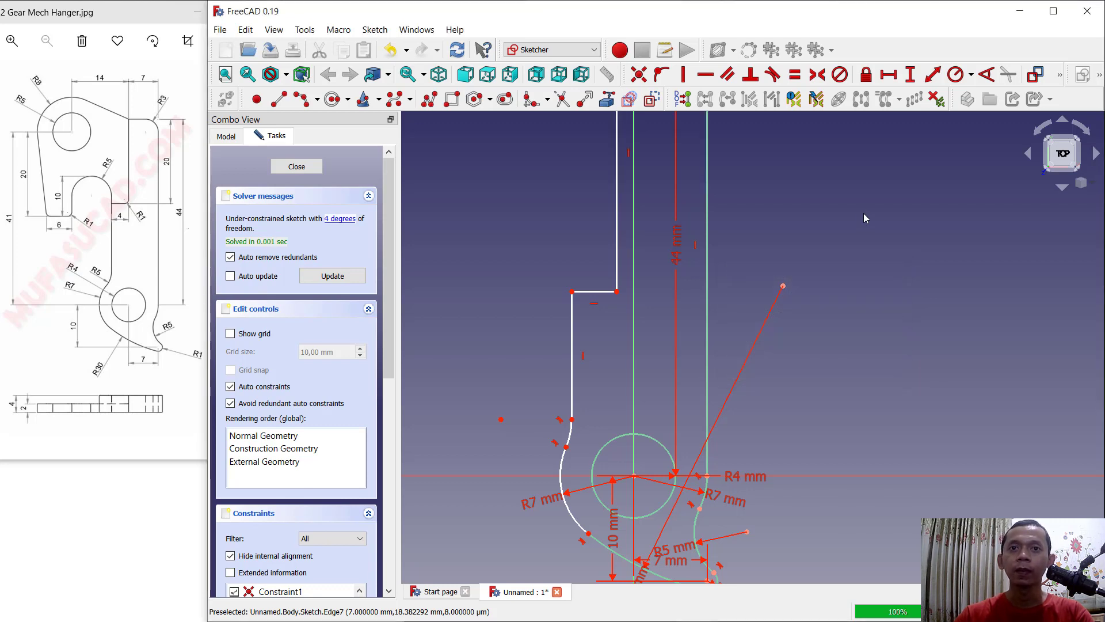
mouse_move(864, 213)
middle_mouse_down()
mouse_move(796, 344)
mouse_move(792, 400)
middle_mouse_up()
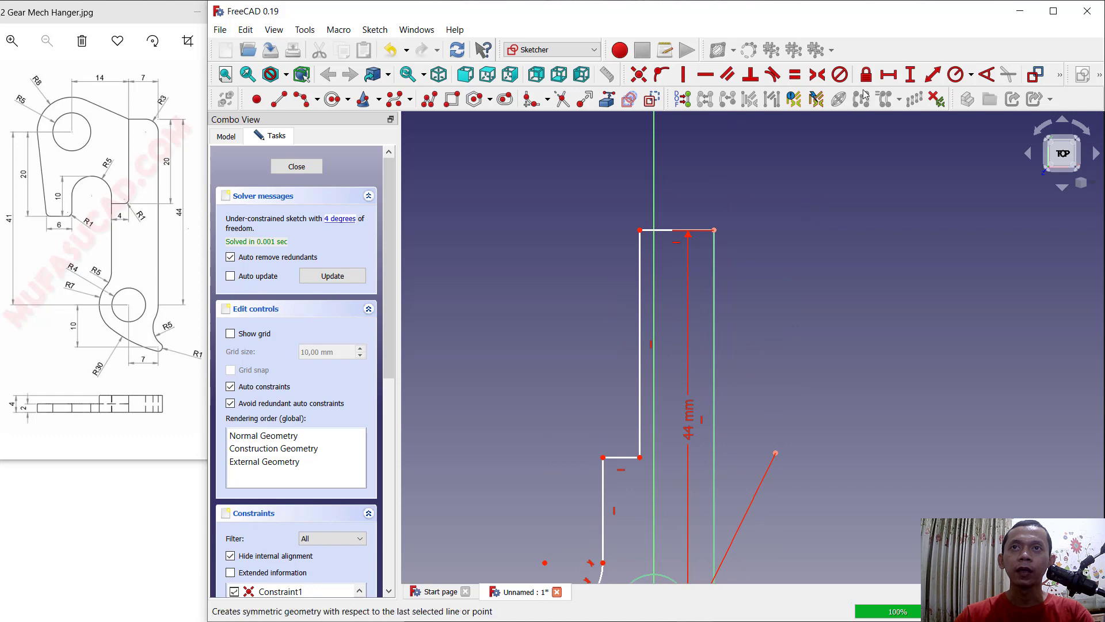
left_click(888, 74)
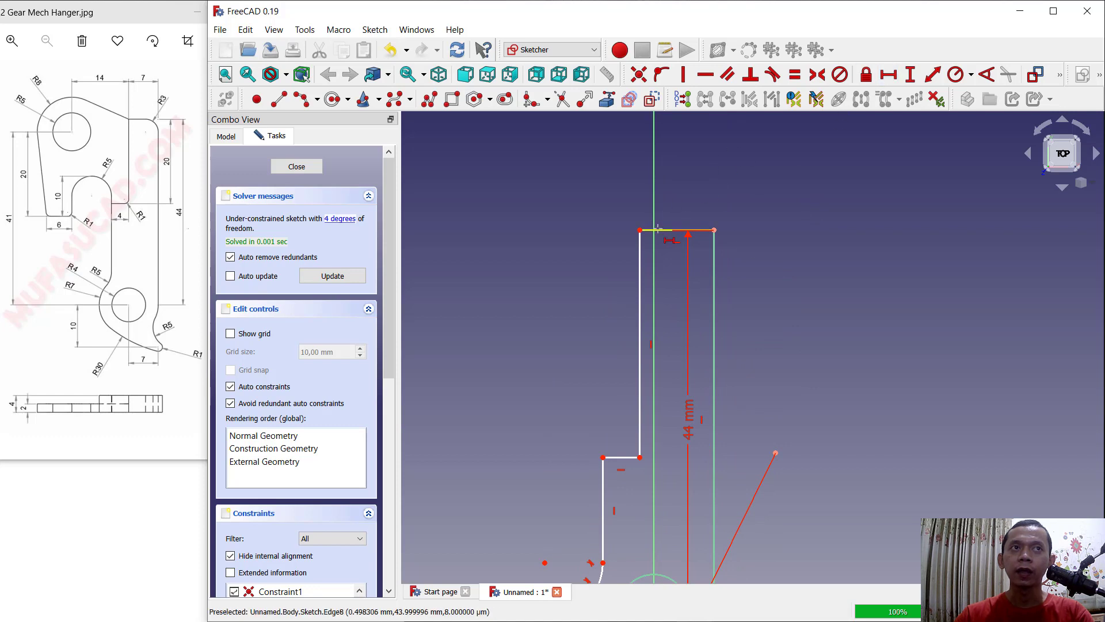
left_click(658, 228)
type("7")
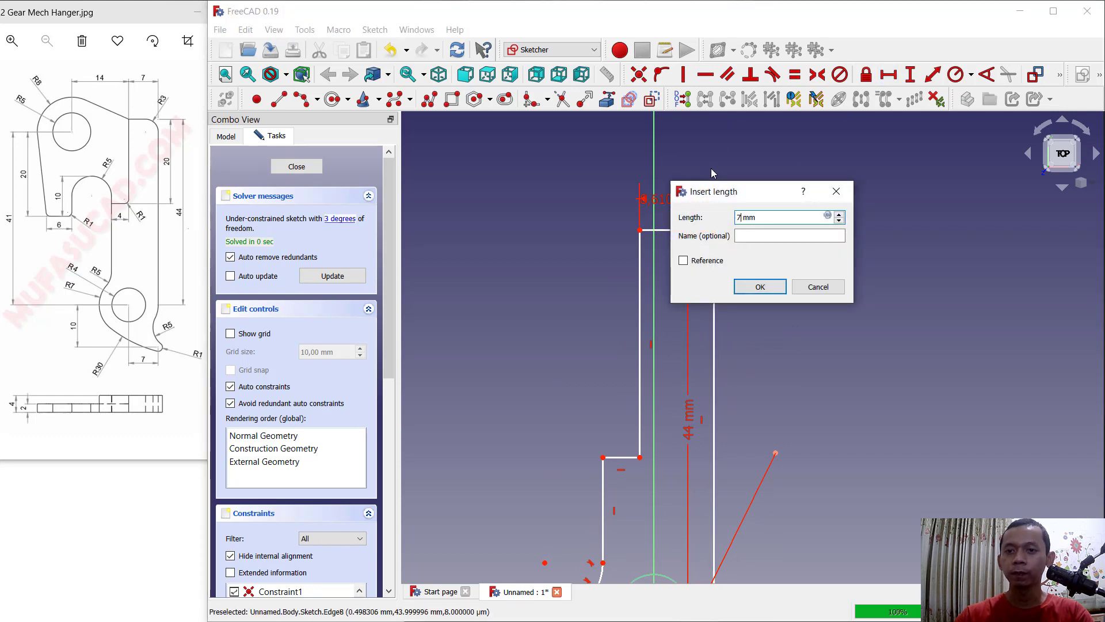
key("Return")
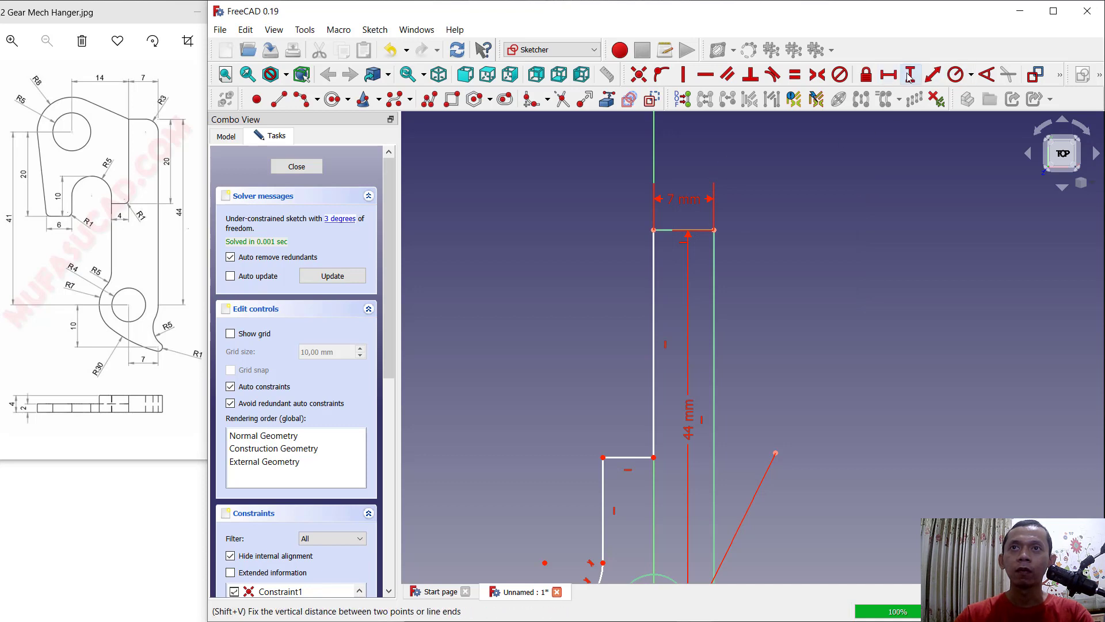
Step: Set the upper left edge to 20 mm tall and the step edge to 4 mm wide
left_click(910, 74)
left_click(653, 307)
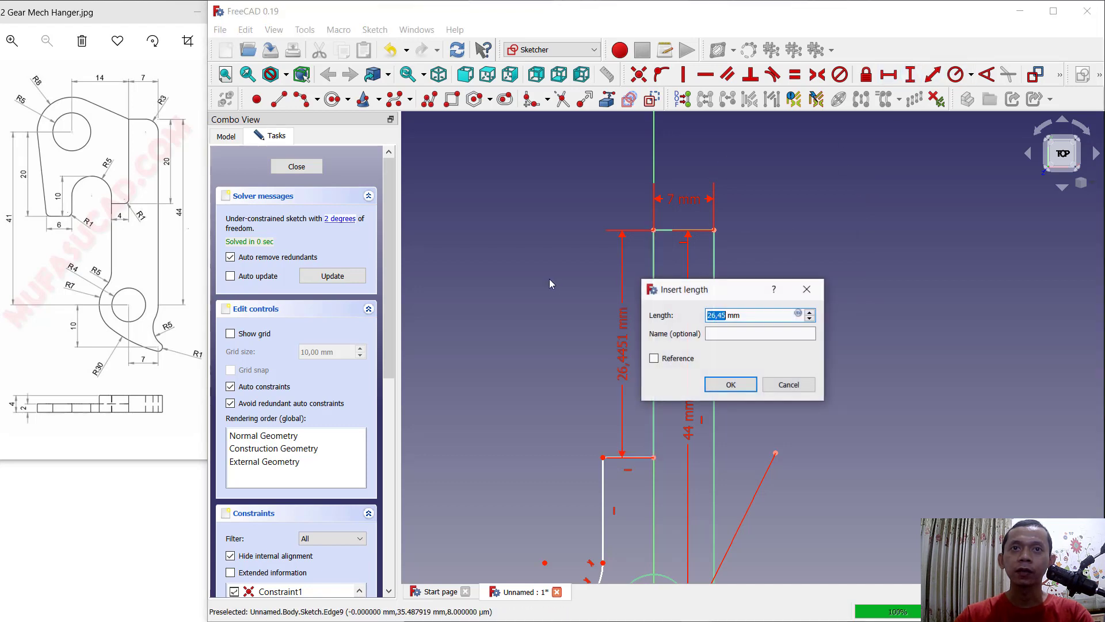
type("20")
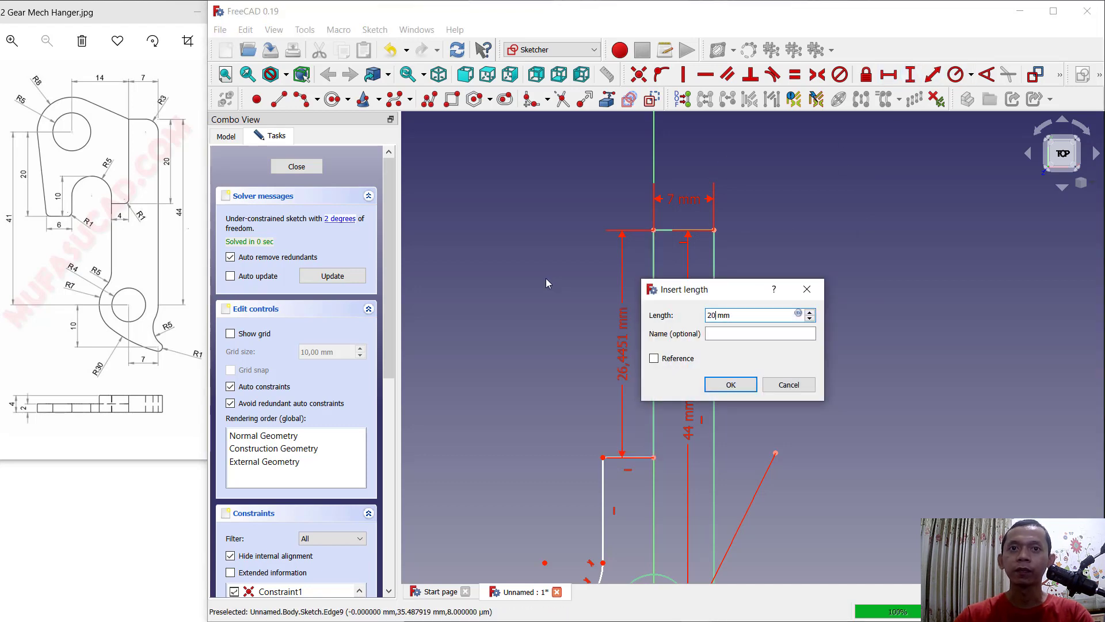
key("Return")
middle_click_drag(837, 367, 832, 307)
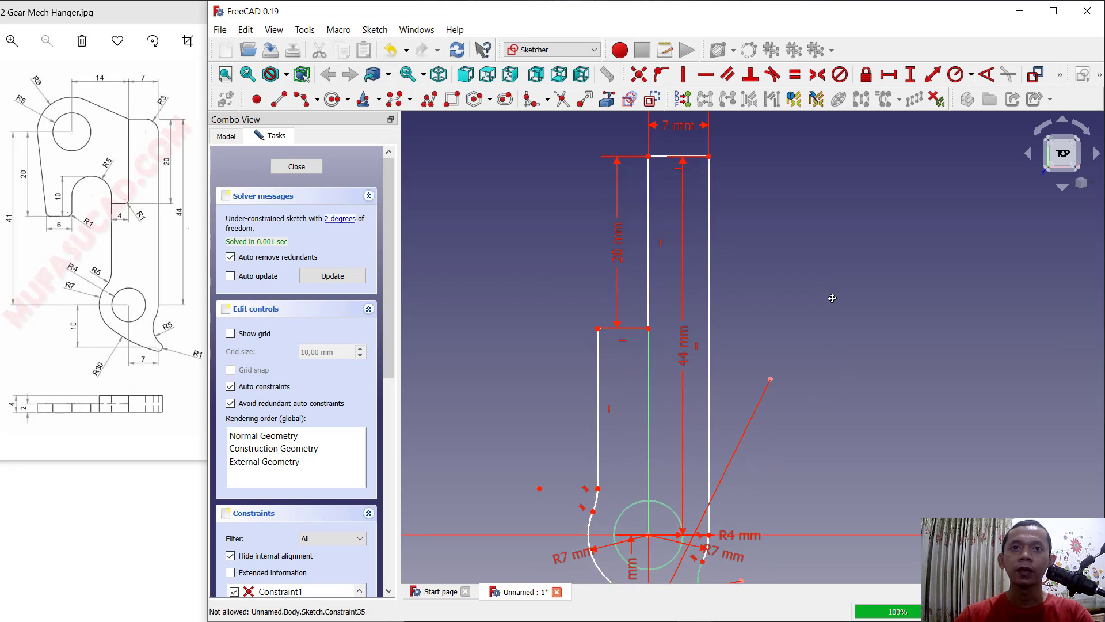
left_click(889, 80)
left_click(625, 340)
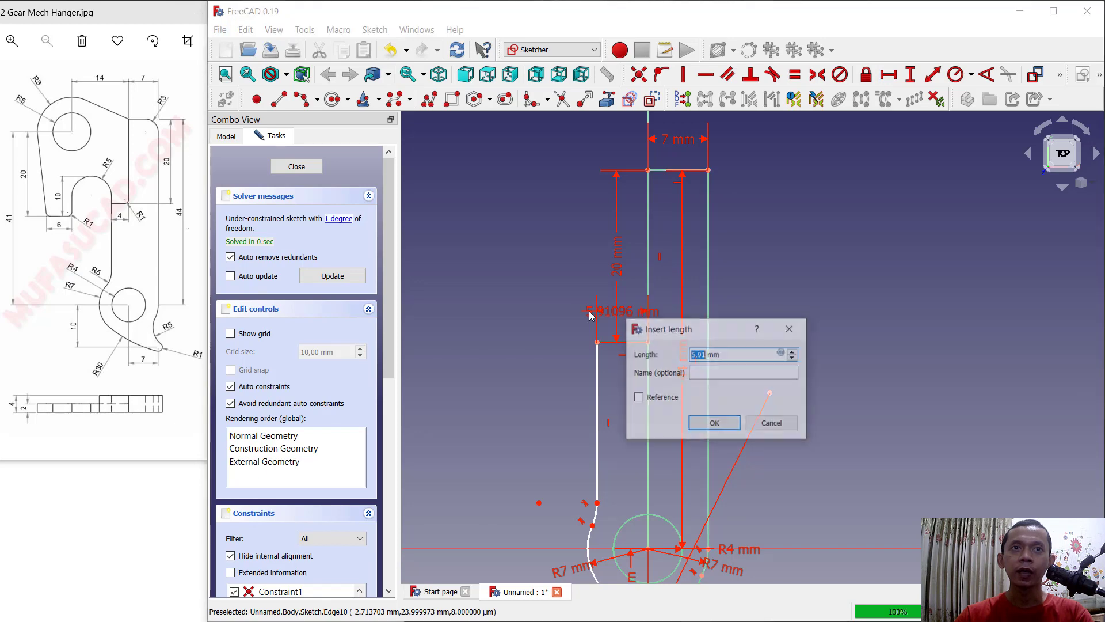
type("4")
key("Return")
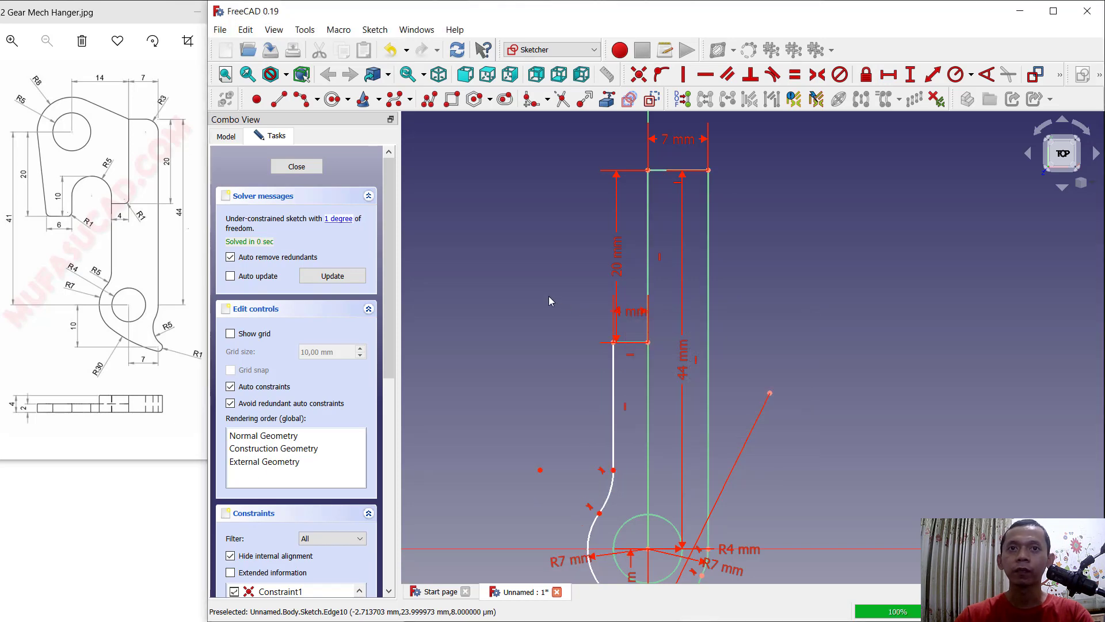
Step: Give the fillet arc a 5 mm radius and close the sketch
scroll(658, 370, "down", 1)
middle_click_drag(658, 370, 767, 309)
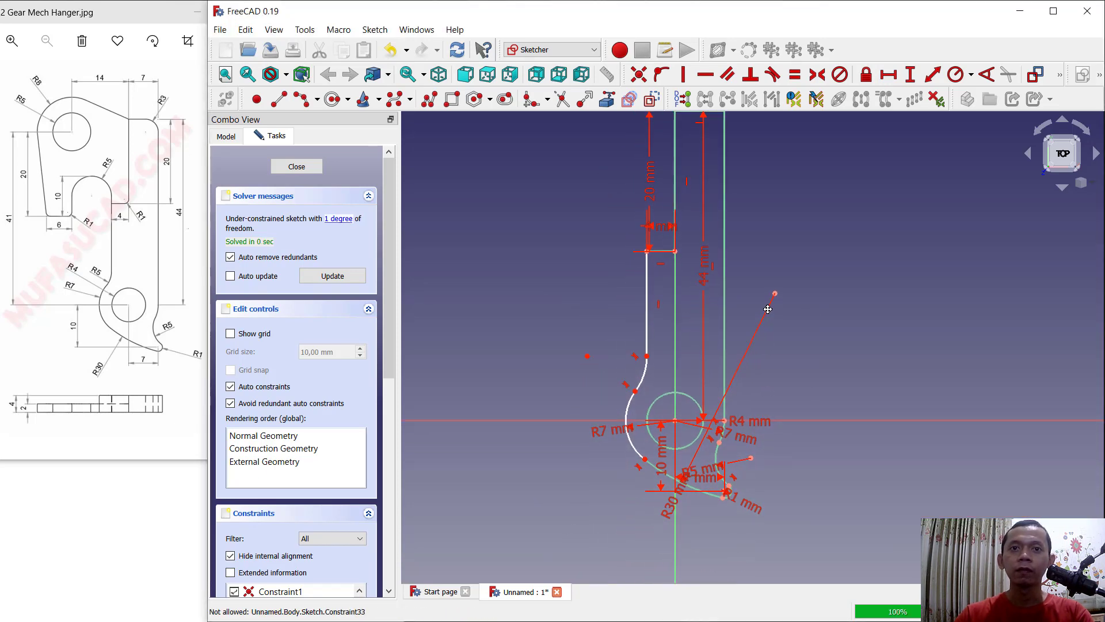
scroll(675, 384, "up", 1)
scroll(755, 327, "up", 1)
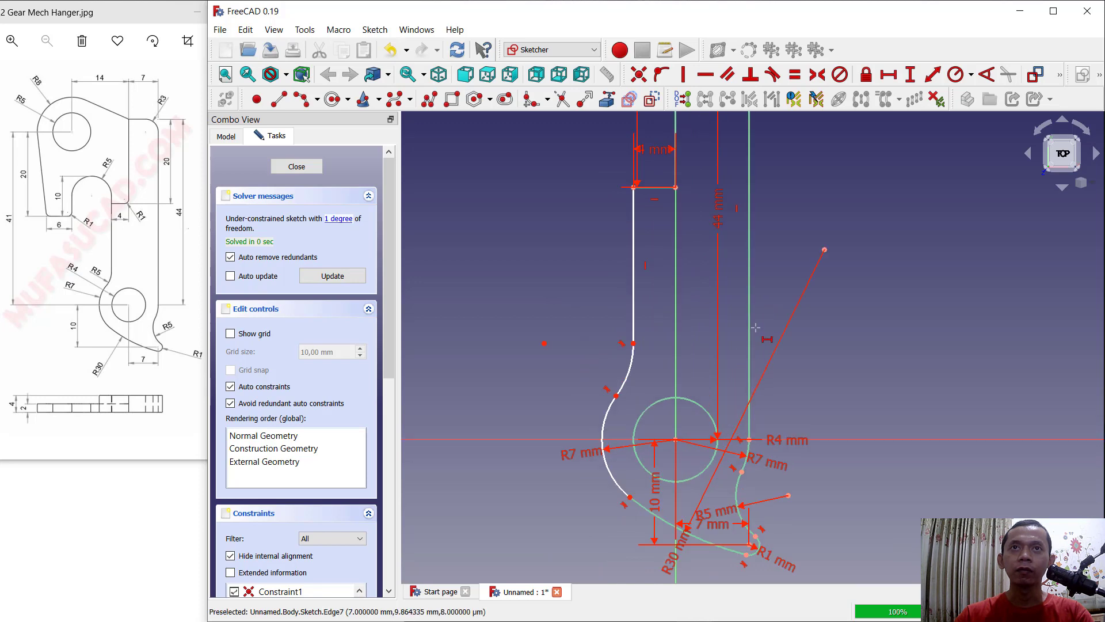
left_click(955, 76)
left_click(626, 372)
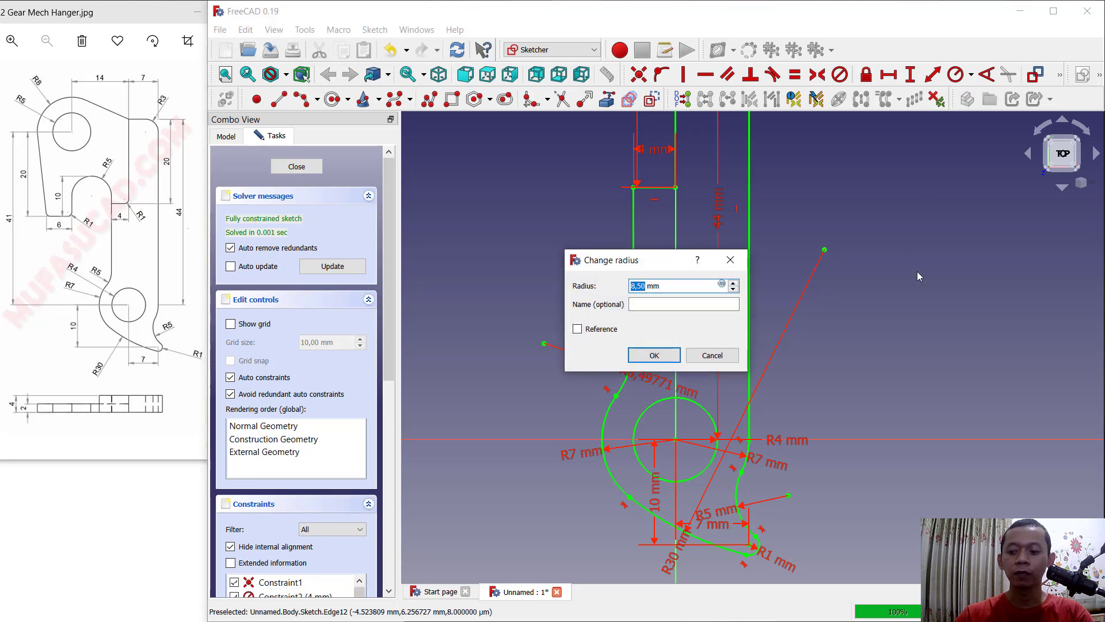
type("5")
key("Return")
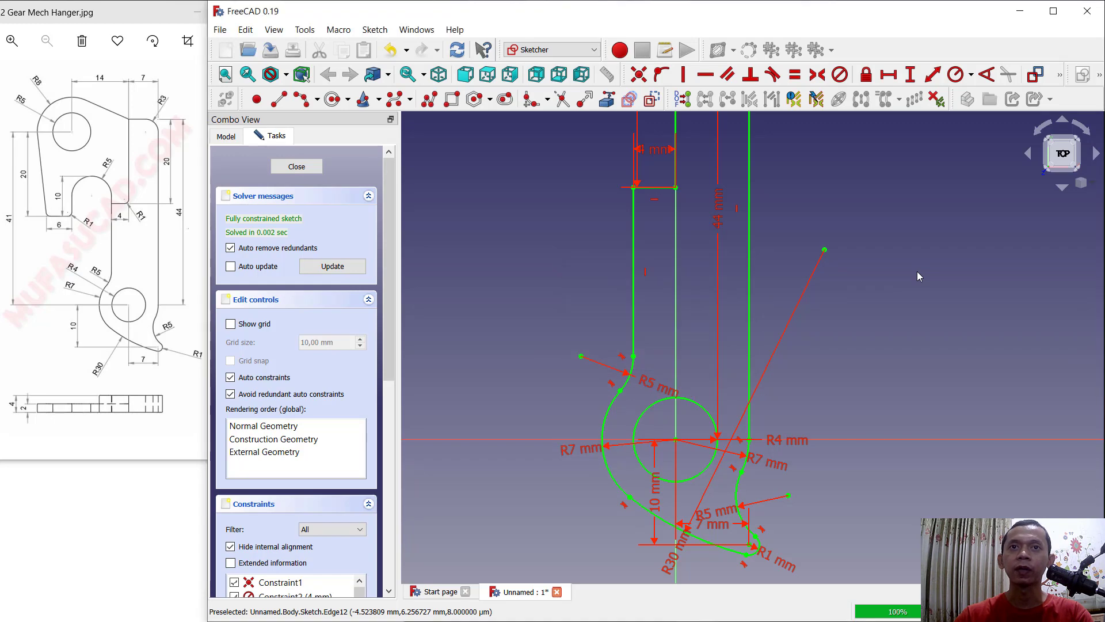
scroll(848, 289, "down", 1)
scroll(813, 352, "down", 1)
scroll(814, 352, "down", 1)
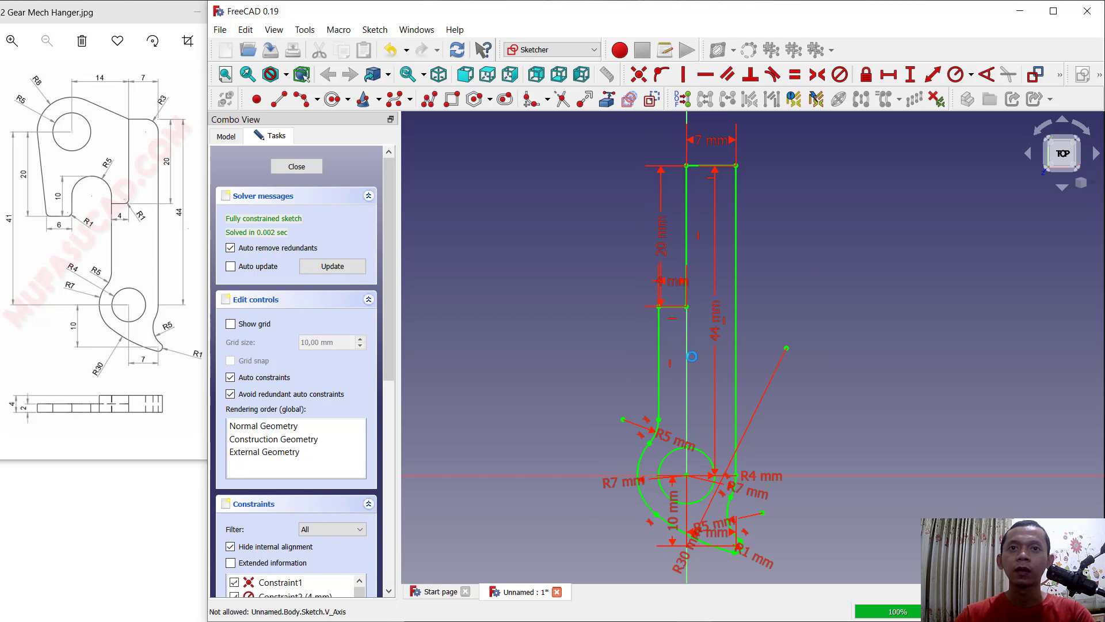
key("Escape")
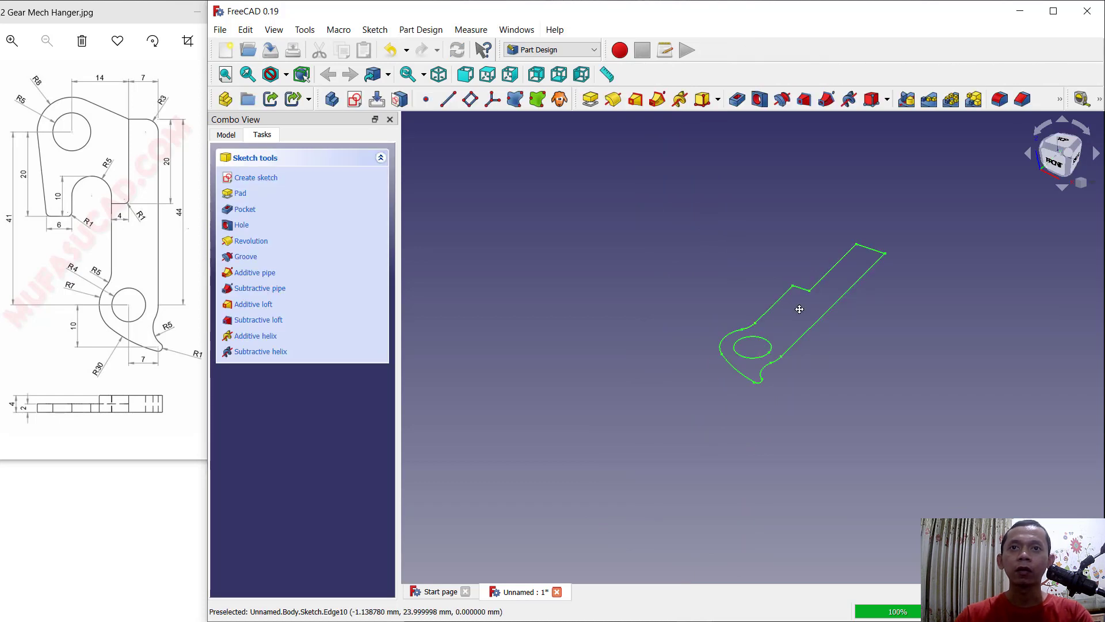
Step: Pad the hanger sketch to 4 mm thickness, then select the arm's end edge
scroll(800, 309, "up", 1)
scroll(760, 329, "up", 1)
scroll(736, 319, "up", 1)
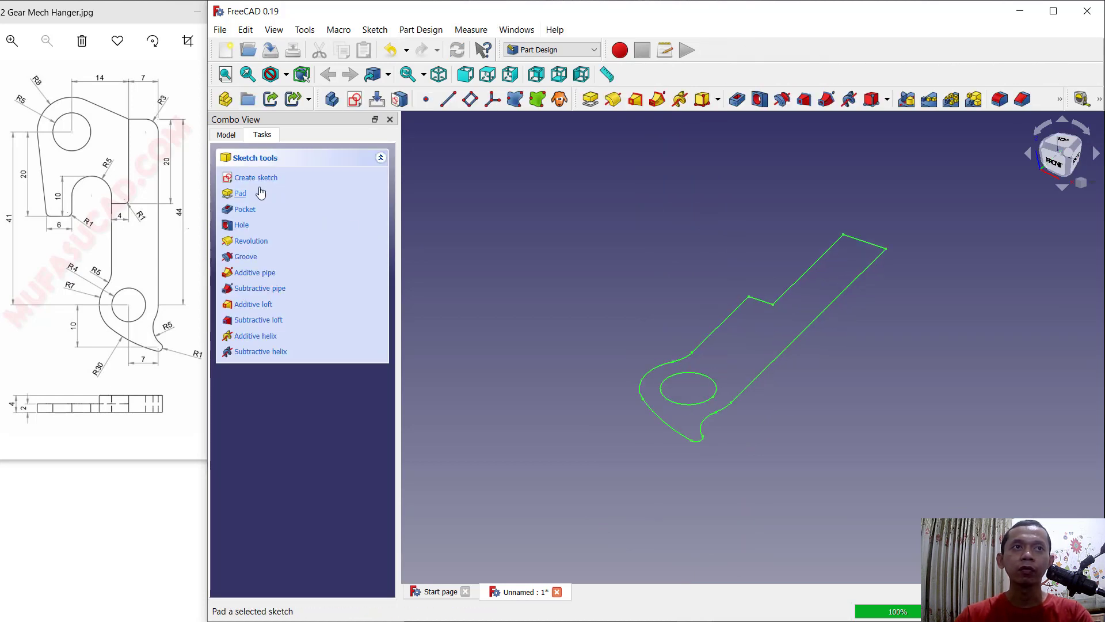
left_click(242, 197)
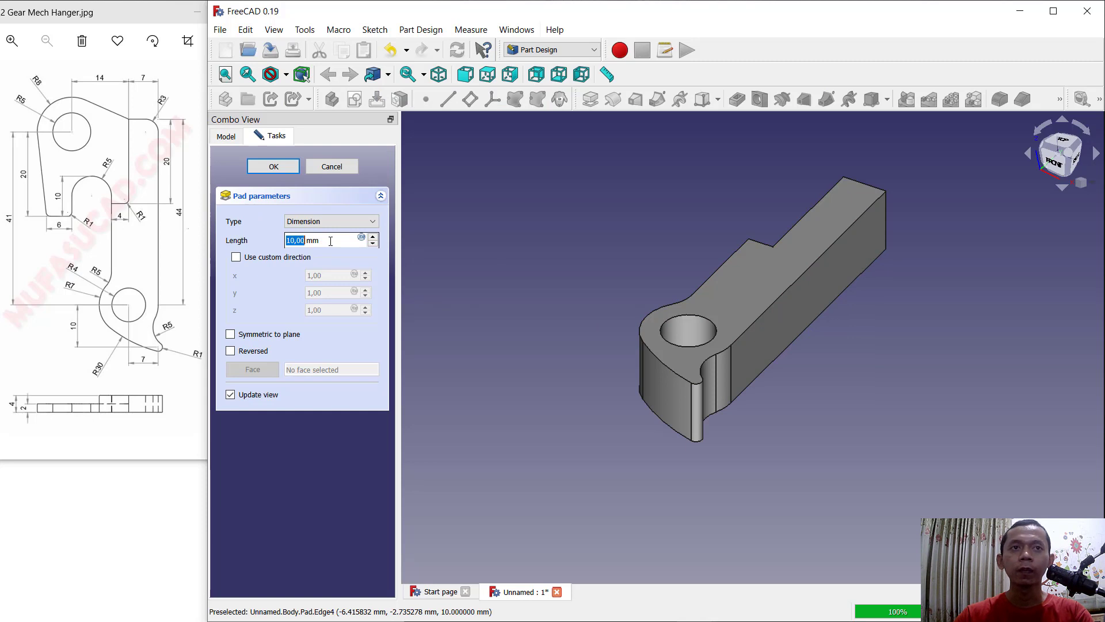
type("4")
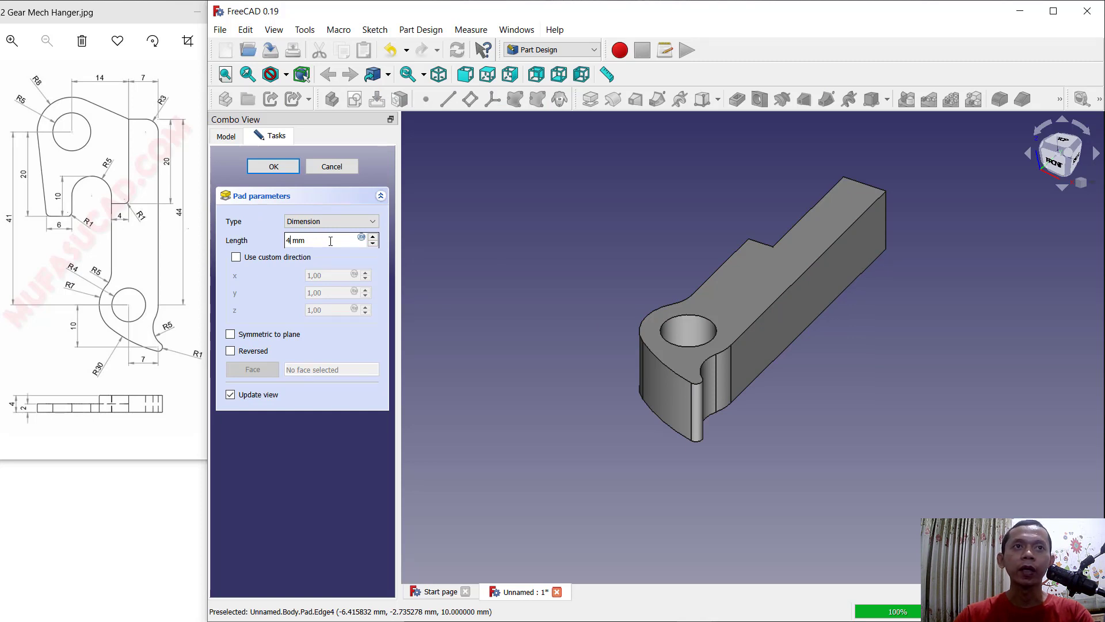
key("Return")
middle_click_drag(674, 430, 609, 409)
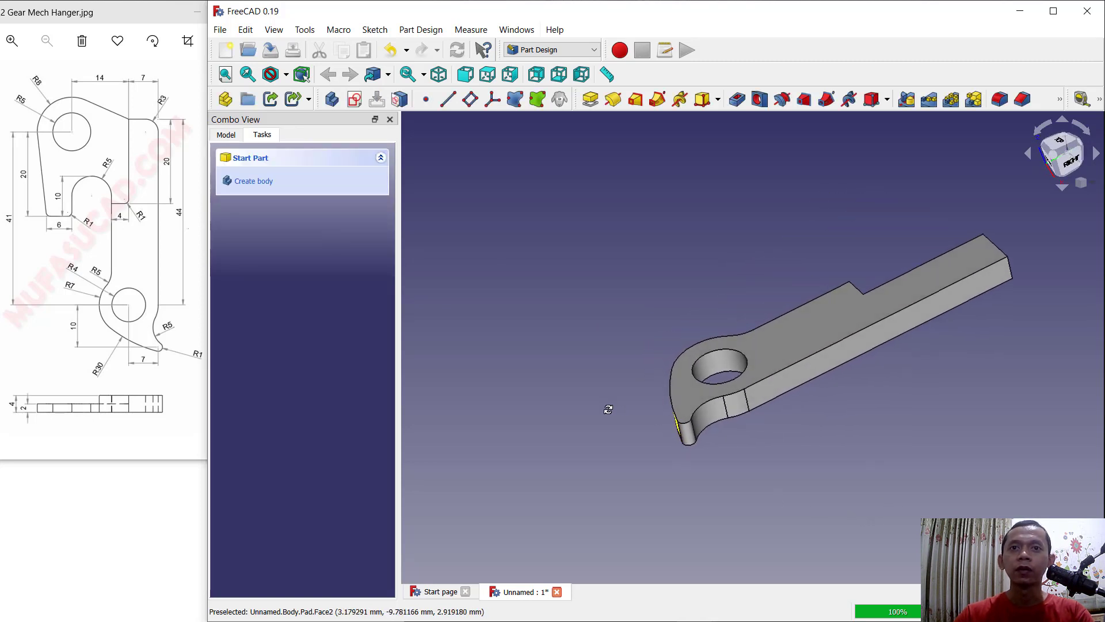
scroll(762, 368, "up", 3)
scroll(757, 342, "up", 1)
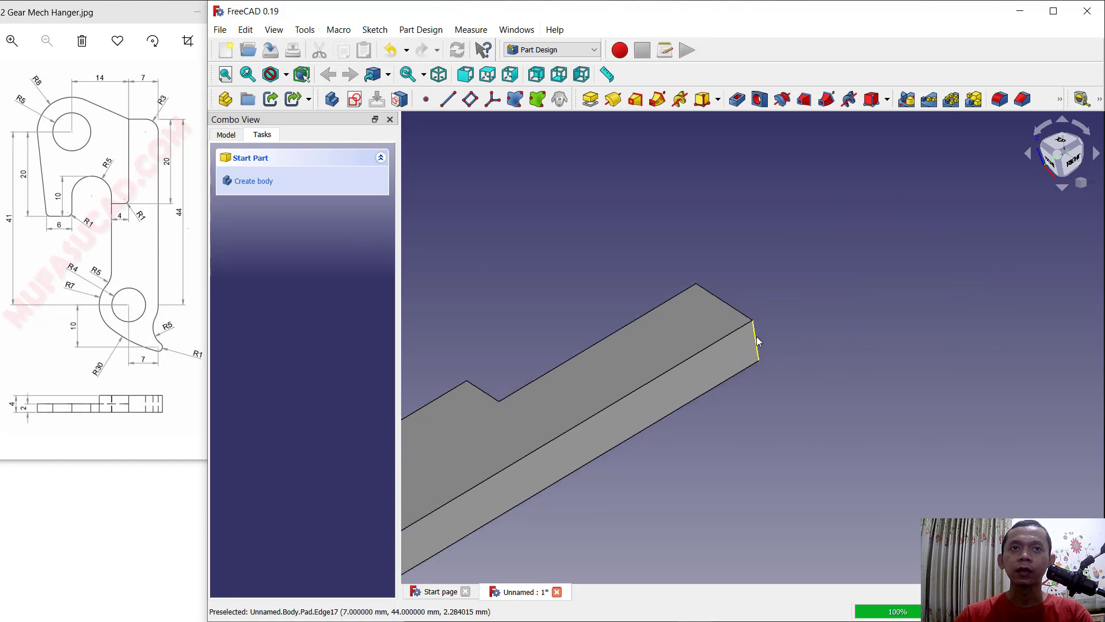
left_click(757, 341)
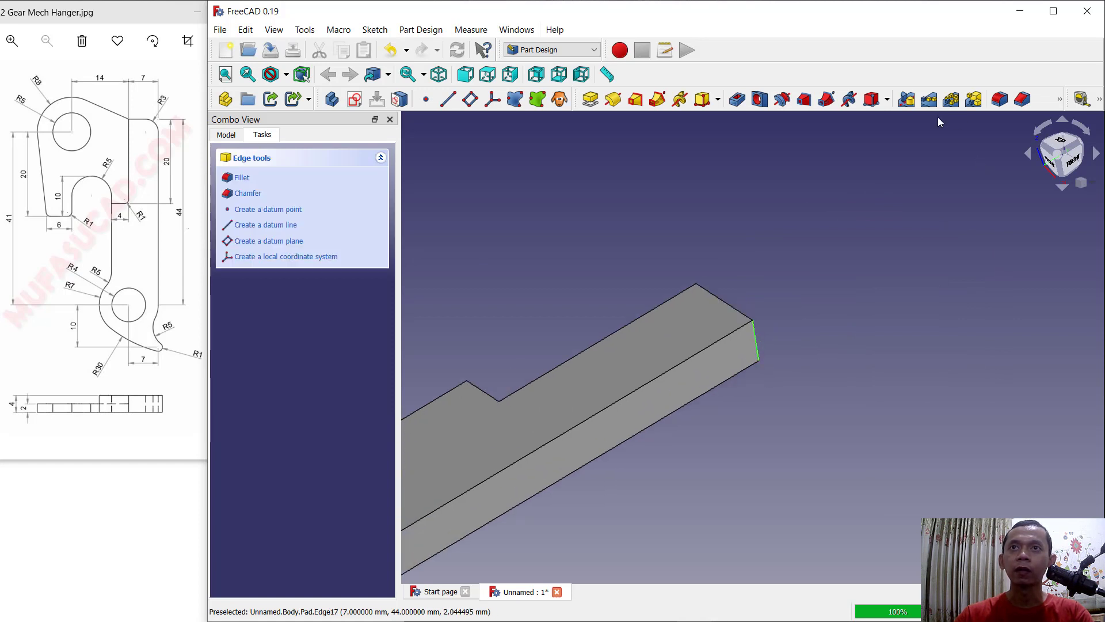
Step: Fillet the base pad's selected end edge at 3 mm, then orbit to inspect it
left_click(1000, 99)
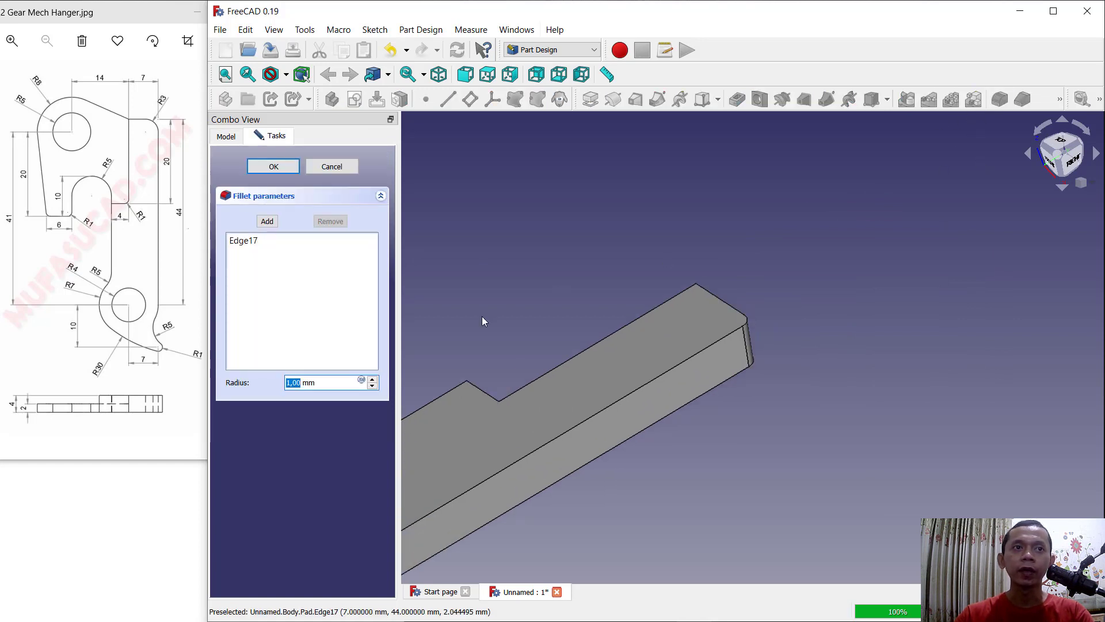
type("3")
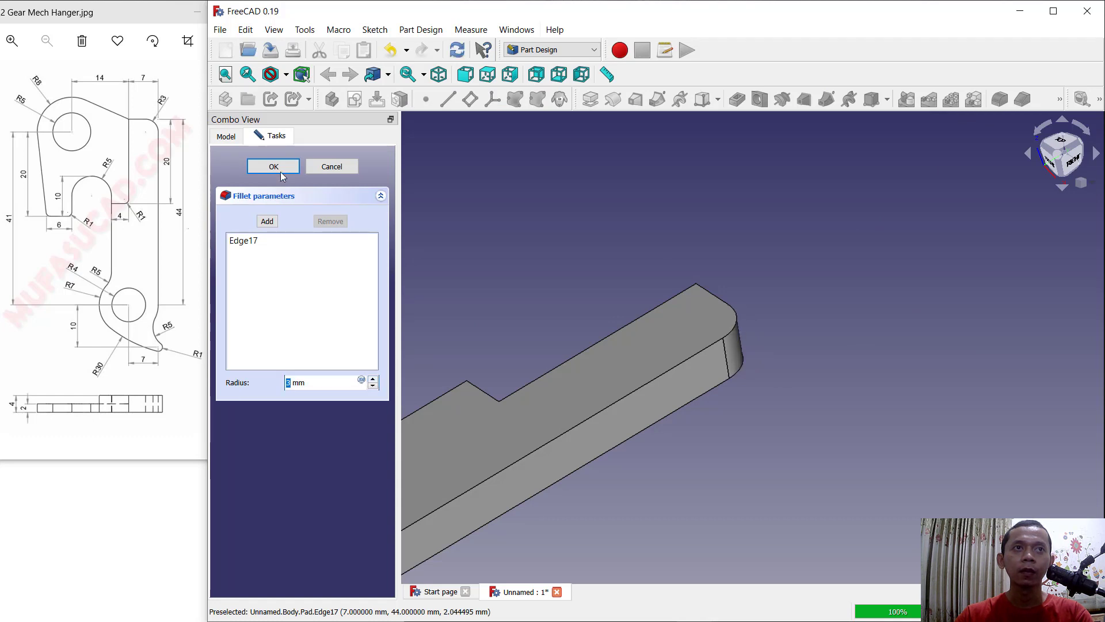
left_click(273, 167)
scroll(536, 342, "down", 1)
scroll(641, 333, "down", 1)
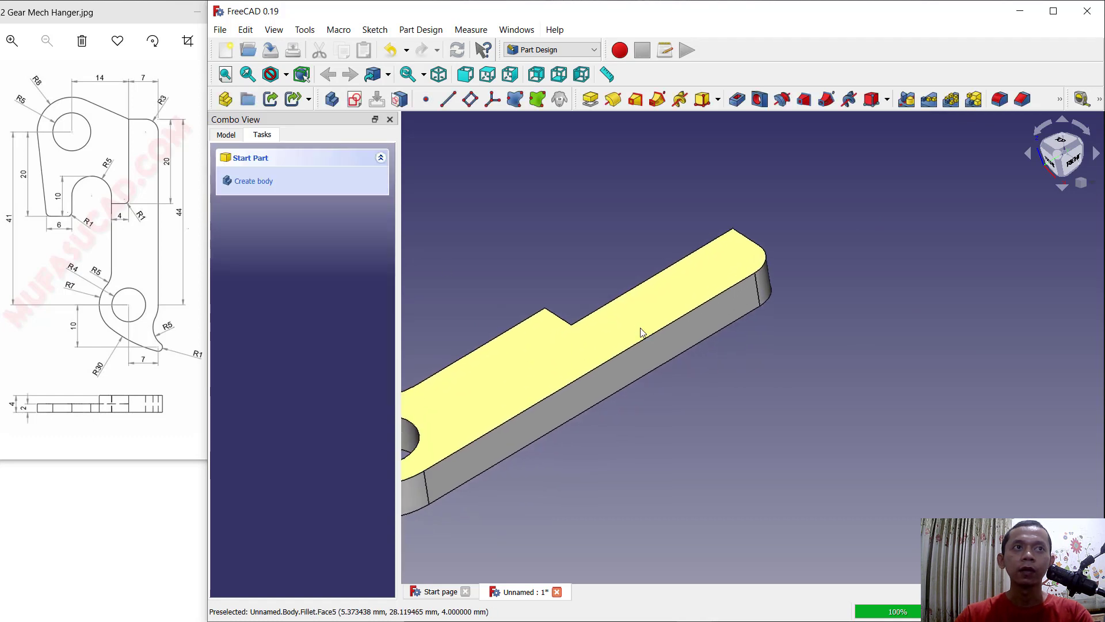
mouse_move(642, 333)
middle_mouse_down()
mouse_move(562, 377)
mouse_move(683, 404)
mouse_move(733, 429)
mouse_move(769, 474)
mouse_move(633, 451)
mouse_move(838, 382)
mouse_move(796, 350)
mouse_move(810, 359)
middle_mouse_up()
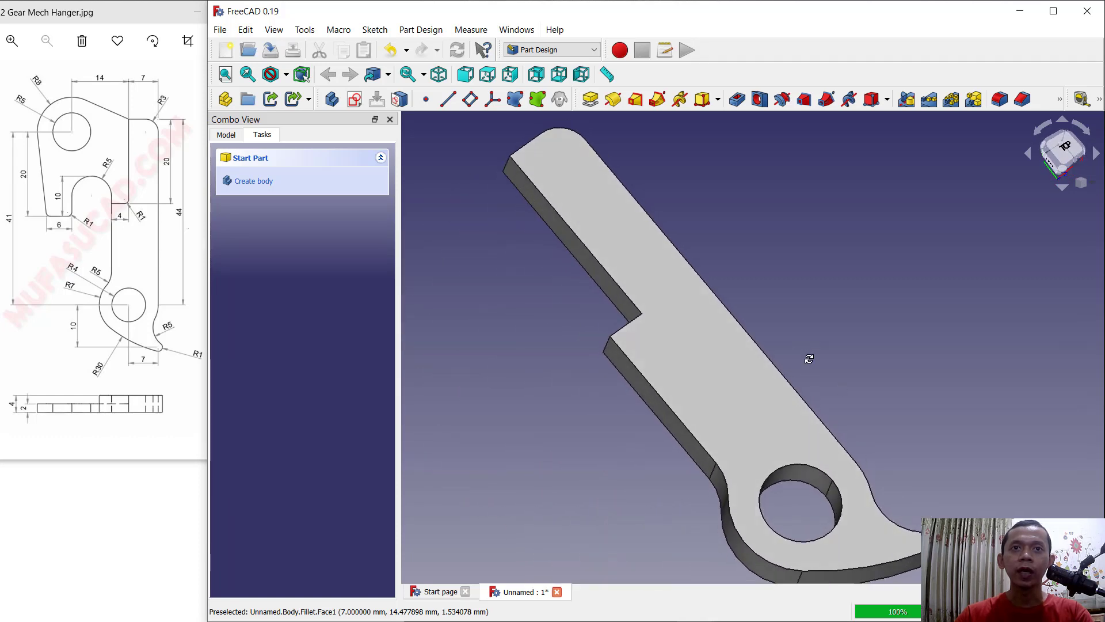
scroll(809, 359, "down", 1)
scroll(810, 358, "down", 1)
scroll(839, 350, "down", 1)
scroll(521, 301, "down", 1)
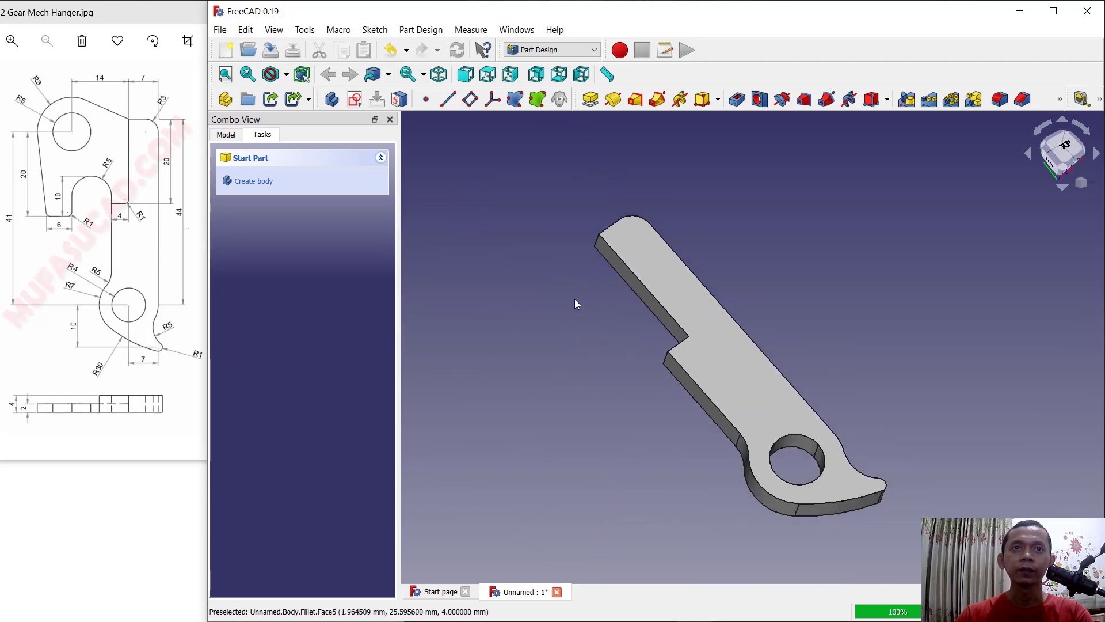
middle_click_drag(577, 303, 602, 293)
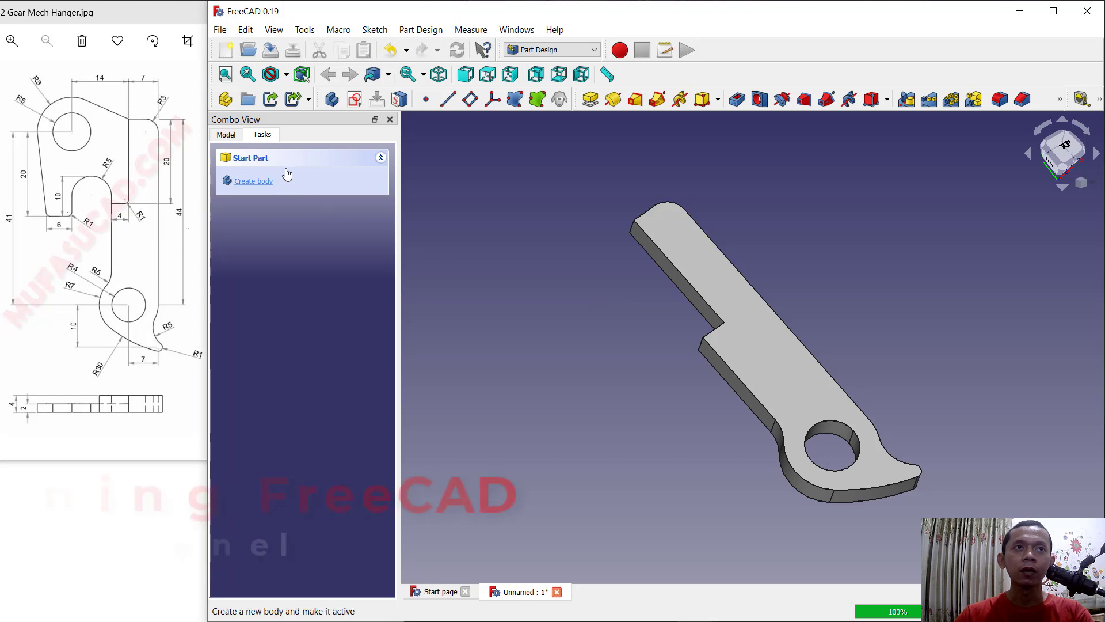
Step: Create a new sketch in the body on the XY_Plane
left_click(355, 100)
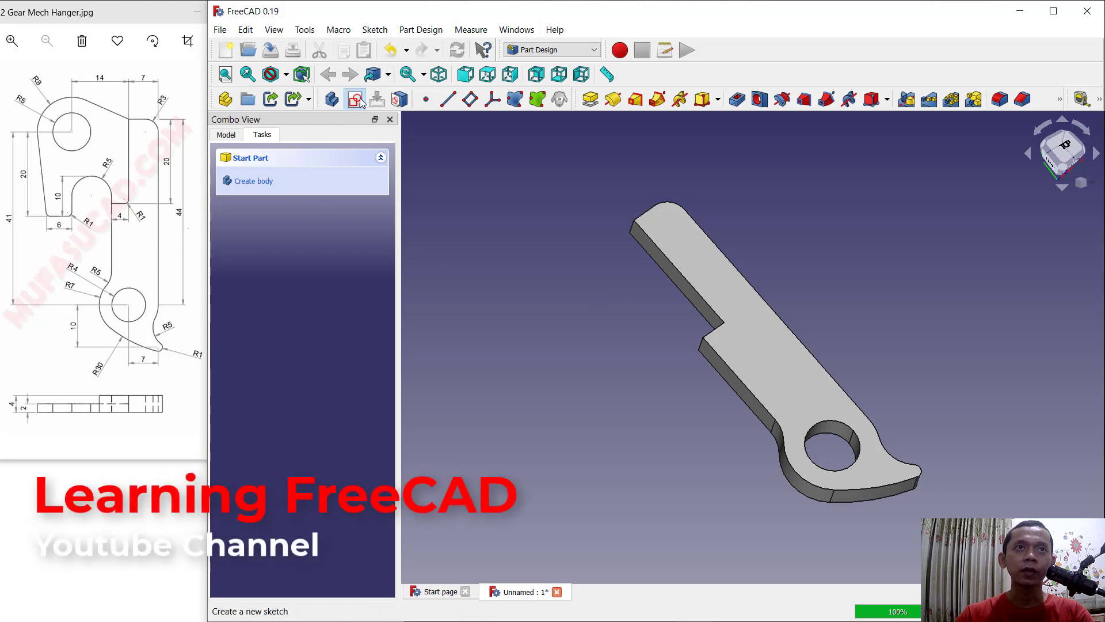
left_click(270, 222)
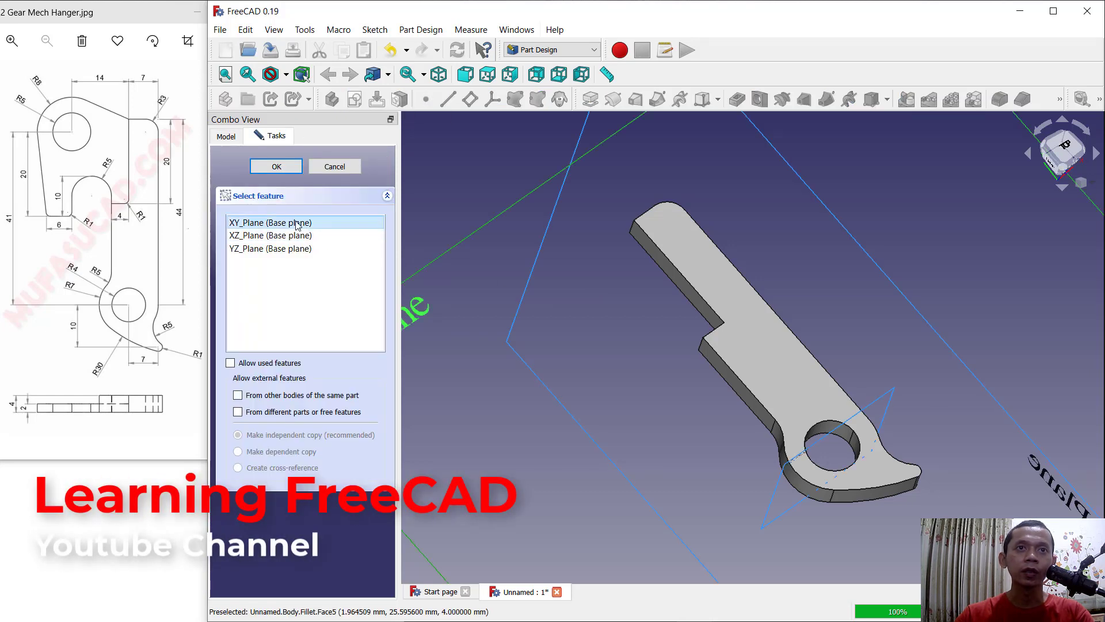
scroll(675, 269, "down", 2)
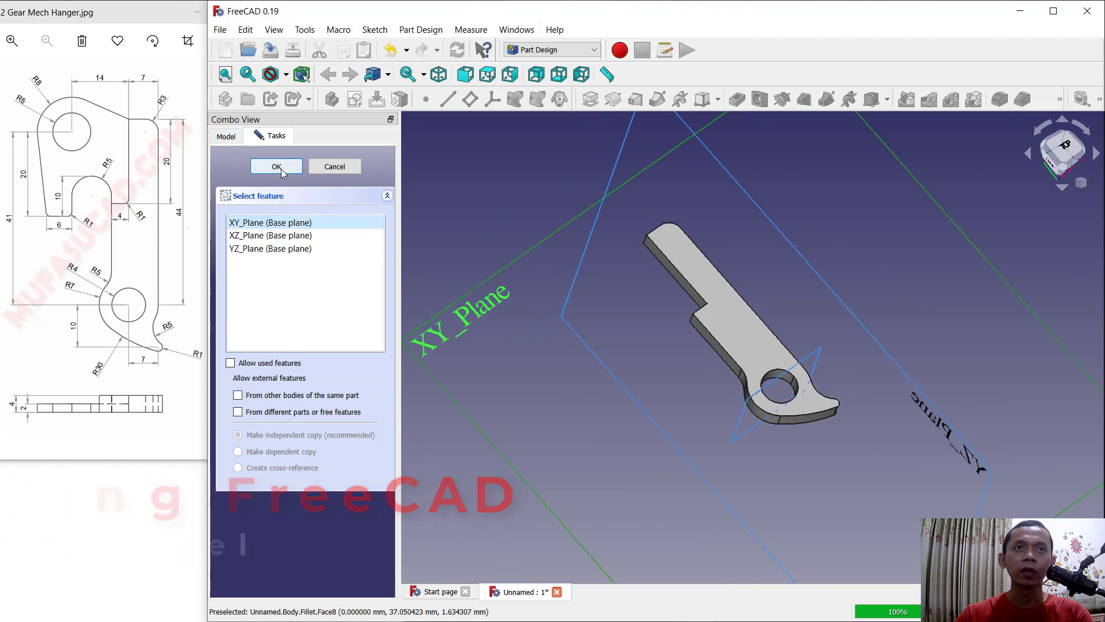
key("Return")
scroll(802, 304, "up", 2)
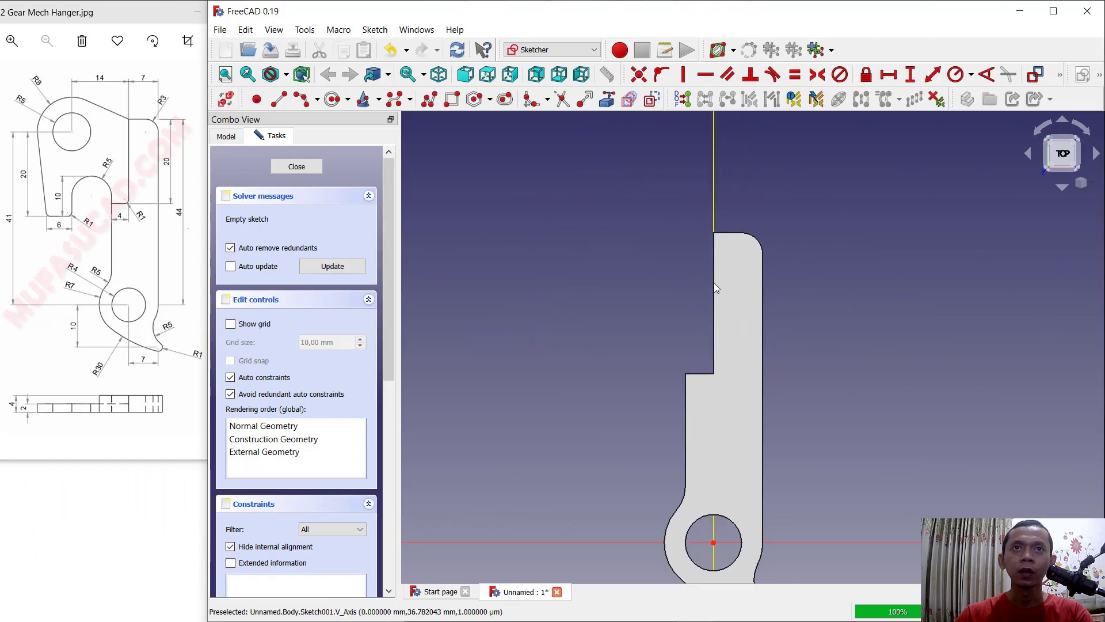
Step: Link the part's left edge and horizontal step edge as external geometry
left_click(606, 99)
scroll(685, 314, "up", 1)
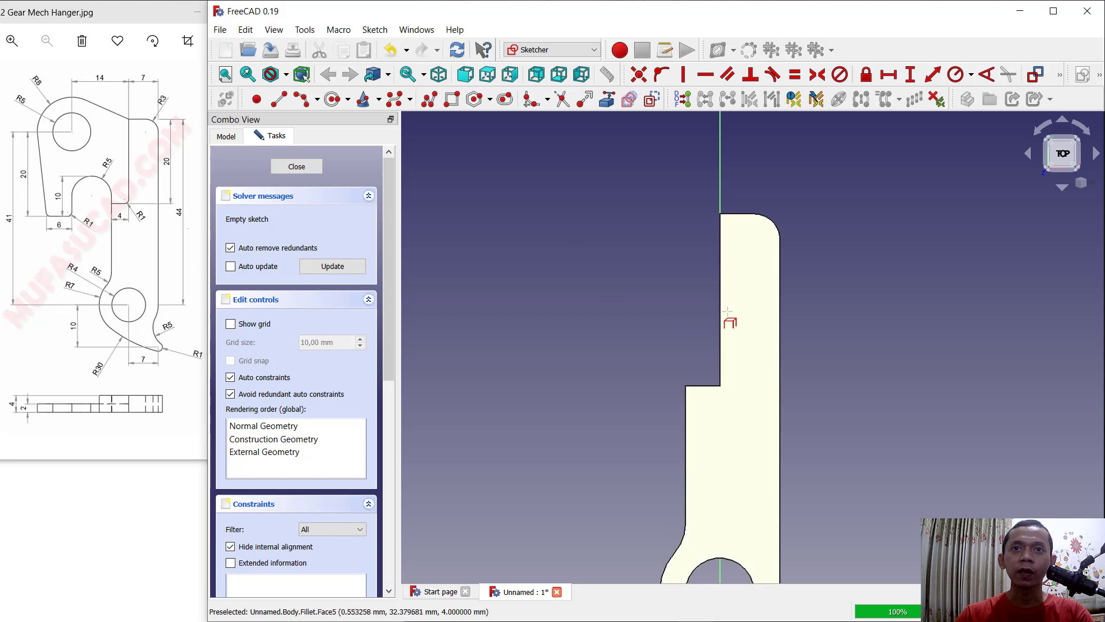
left_click(720, 292)
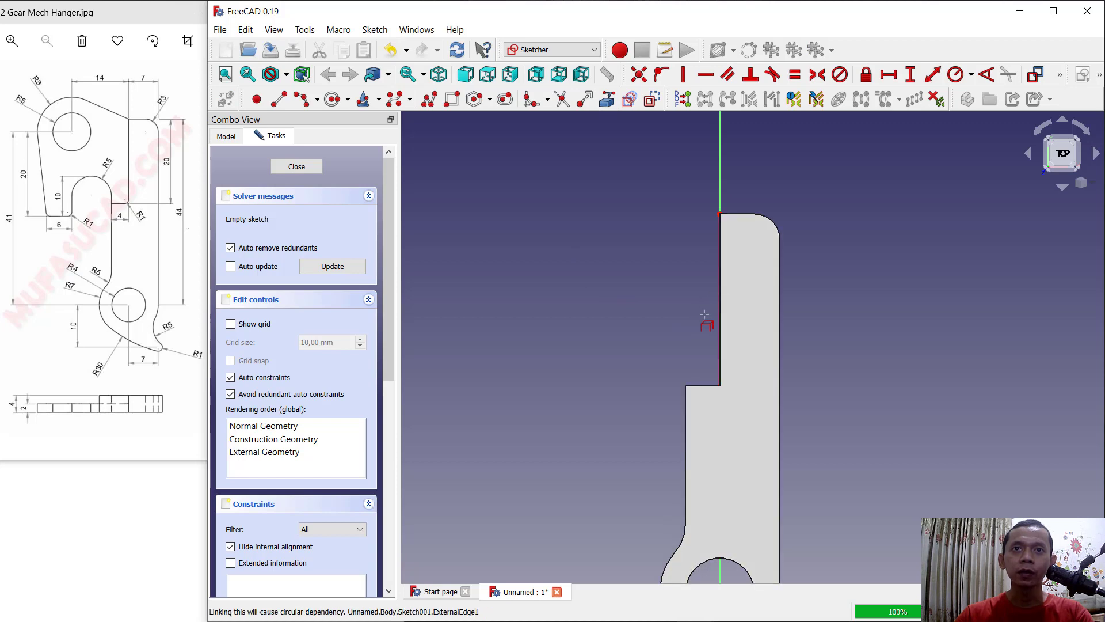
left_click(699, 385)
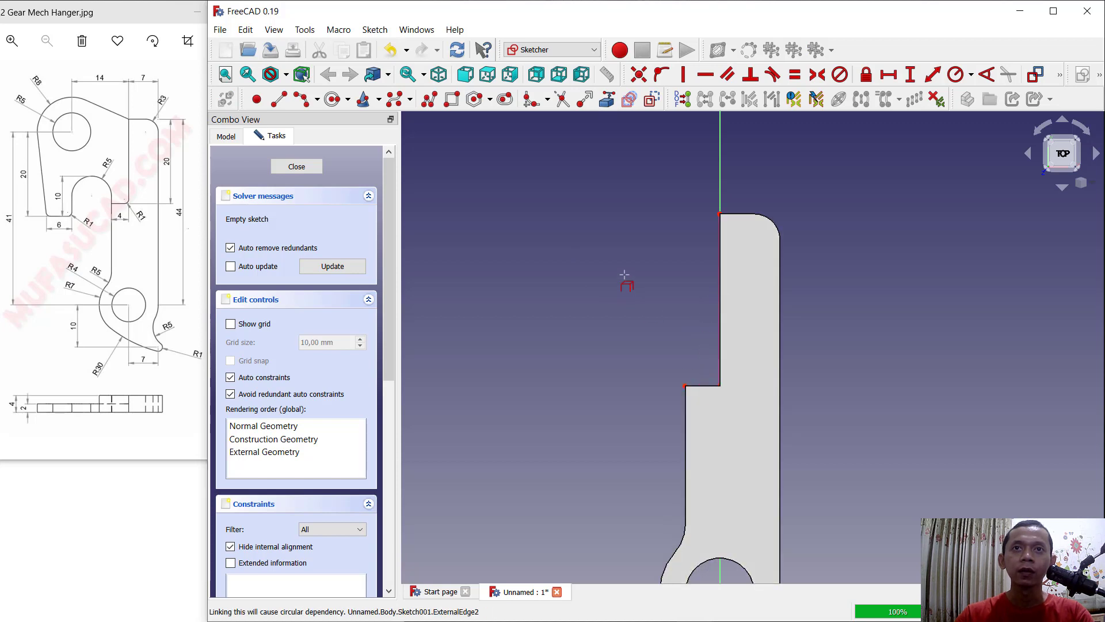
scroll(625, 275, "down", 1)
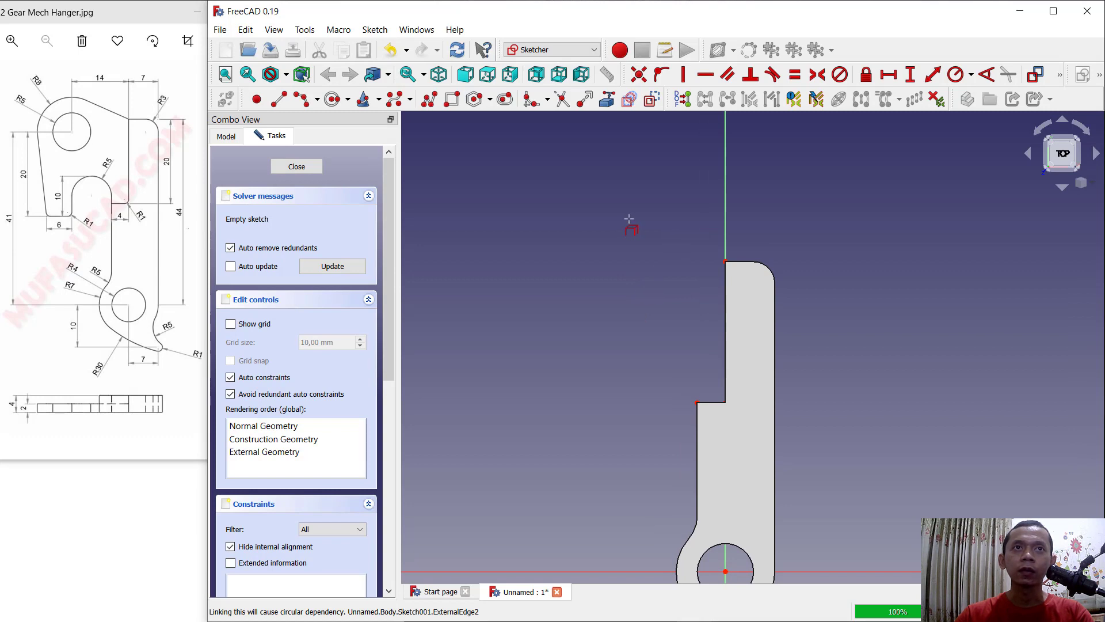
Step: Draw a circle above-left of the part and constrain its radius to 5 mm
left_click(332, 99)
left_click(573, 270)
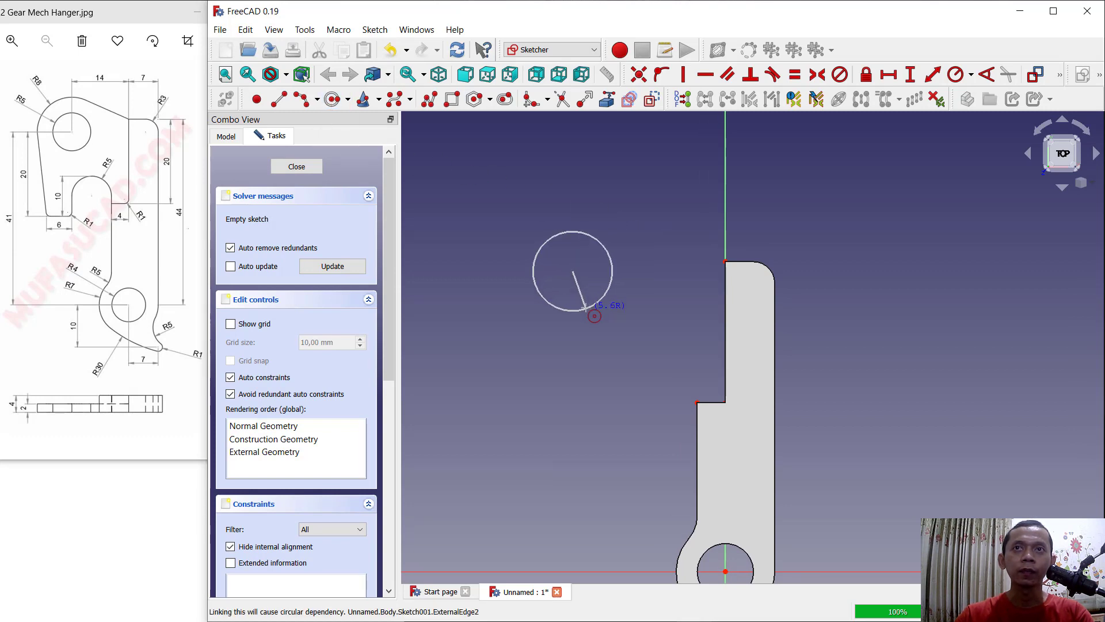
left_click(601, 299)
left_click(955, 74)
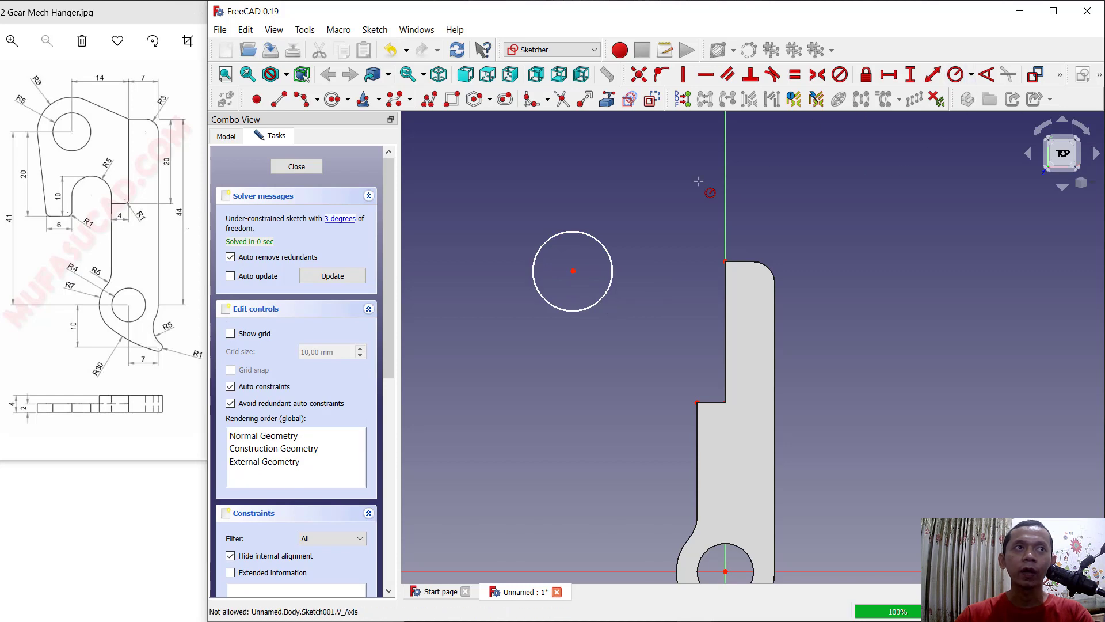
left_click(568, 232)
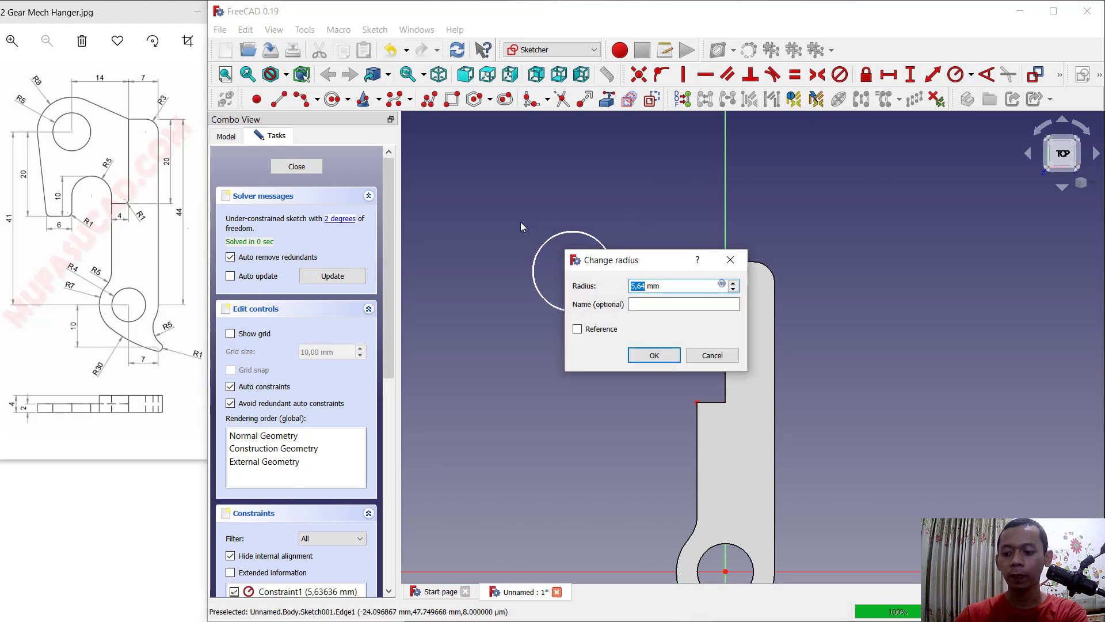
type("5")
key("Return")
mouse_move(662, 323)
middle_mouse_down()
mouse_move(659, 210)
mouse_move(638, 209)
middle_mouse_up()
scroll(661, 211, "down", 1)
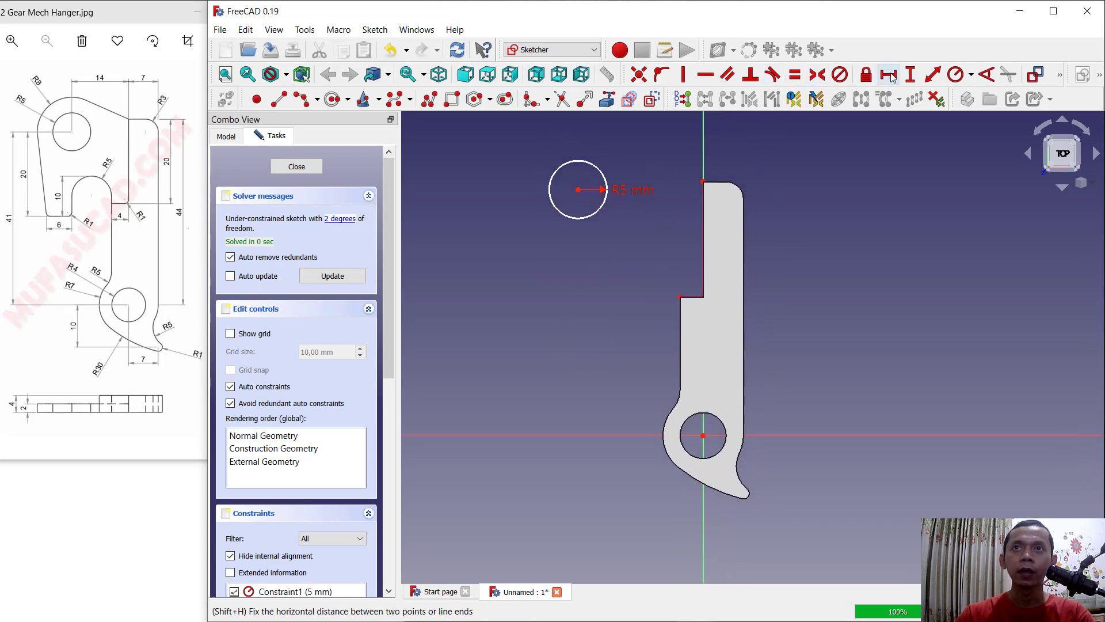
Step: Position the circle centre 41 mm vertically and 14 mm horizontally from the origin
left_click(910, 75)
left_click(578, 190)
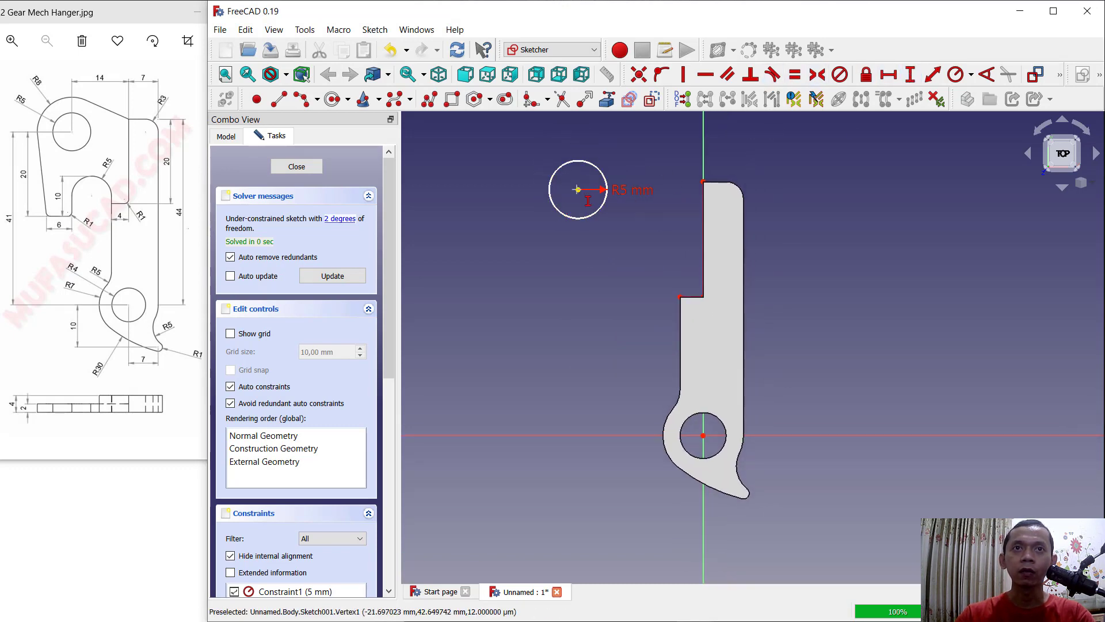
left_click(702, 435)
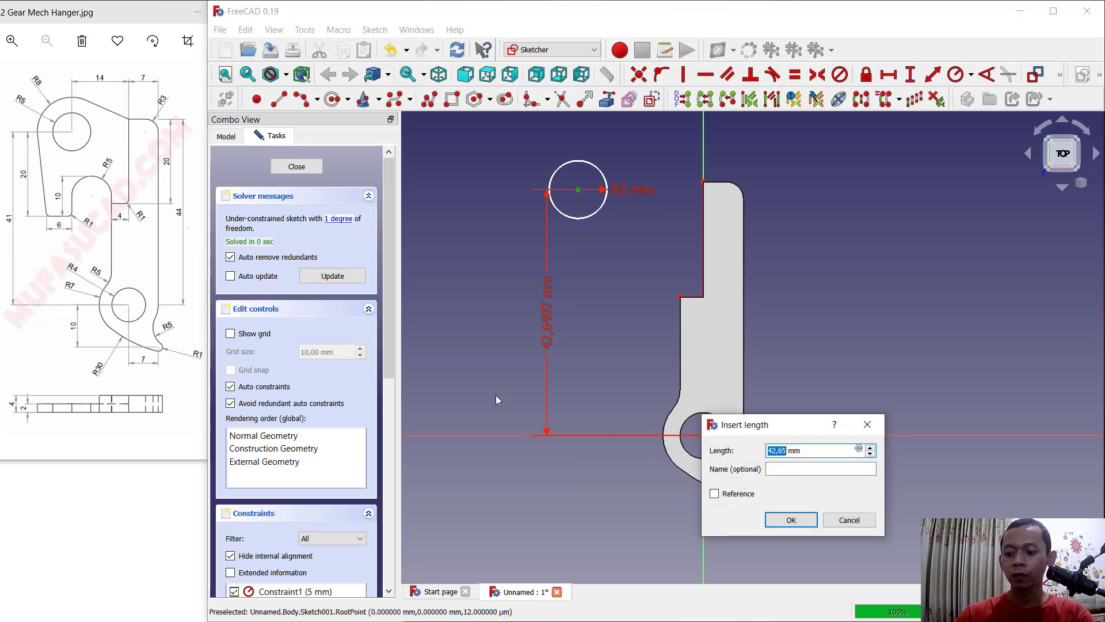
type("41")
key("Return")
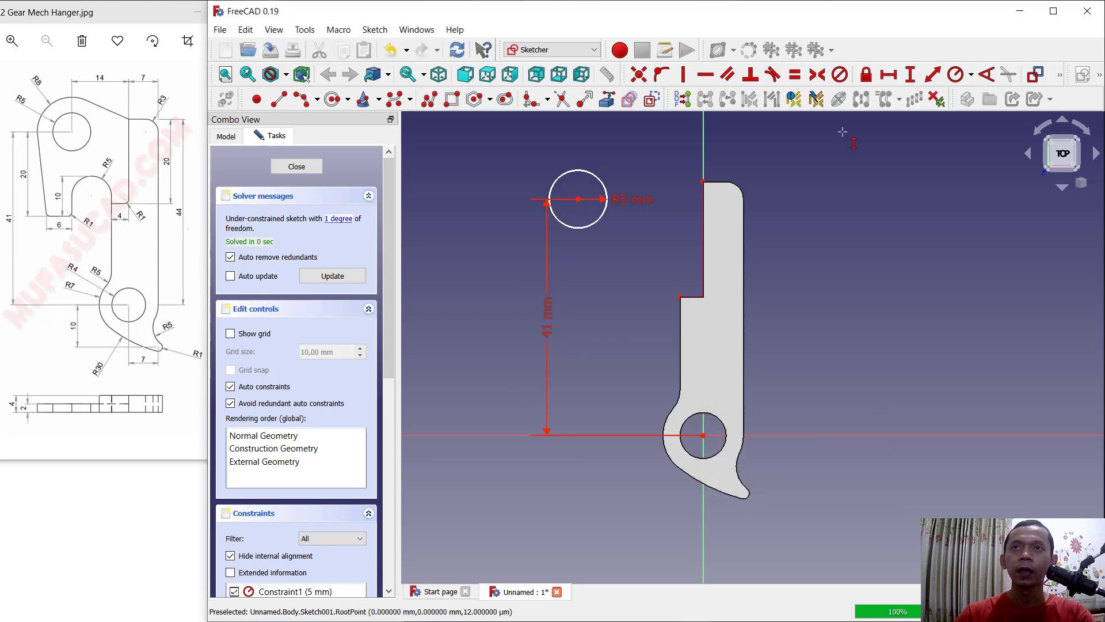
left_click(888, 74)
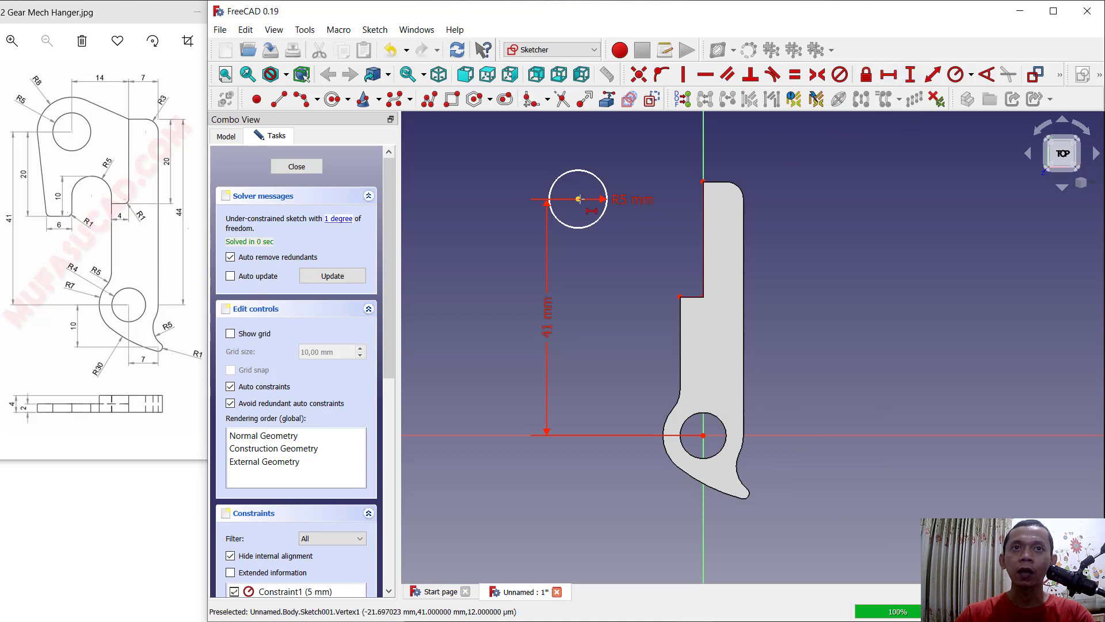
left_click(703, 435)
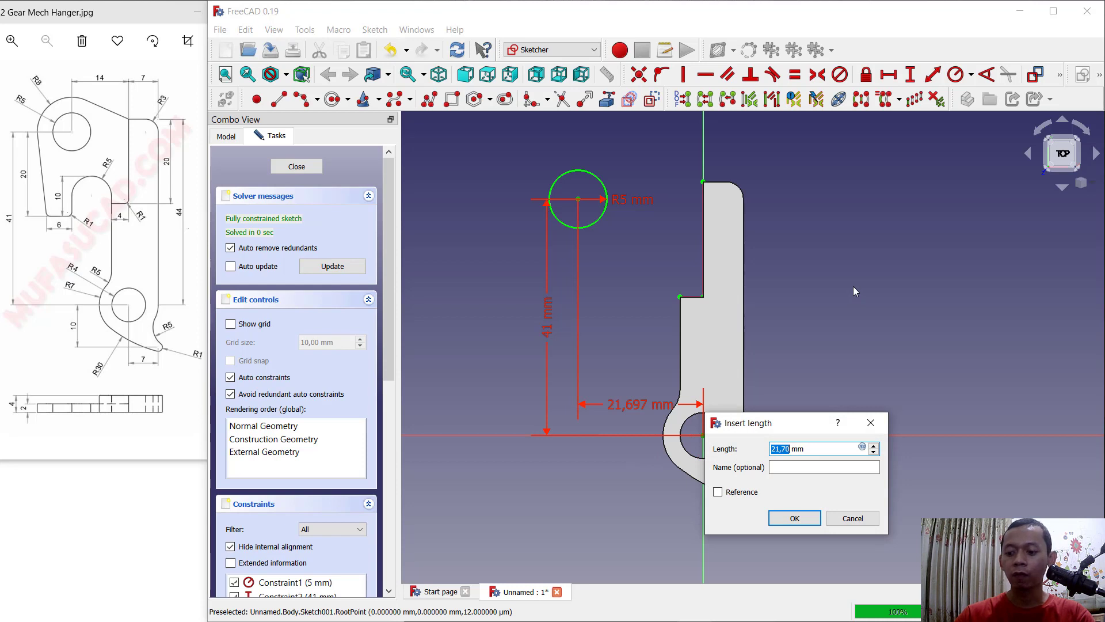
type("14")
key("Return")
scroll(633, 230, "up", 1)
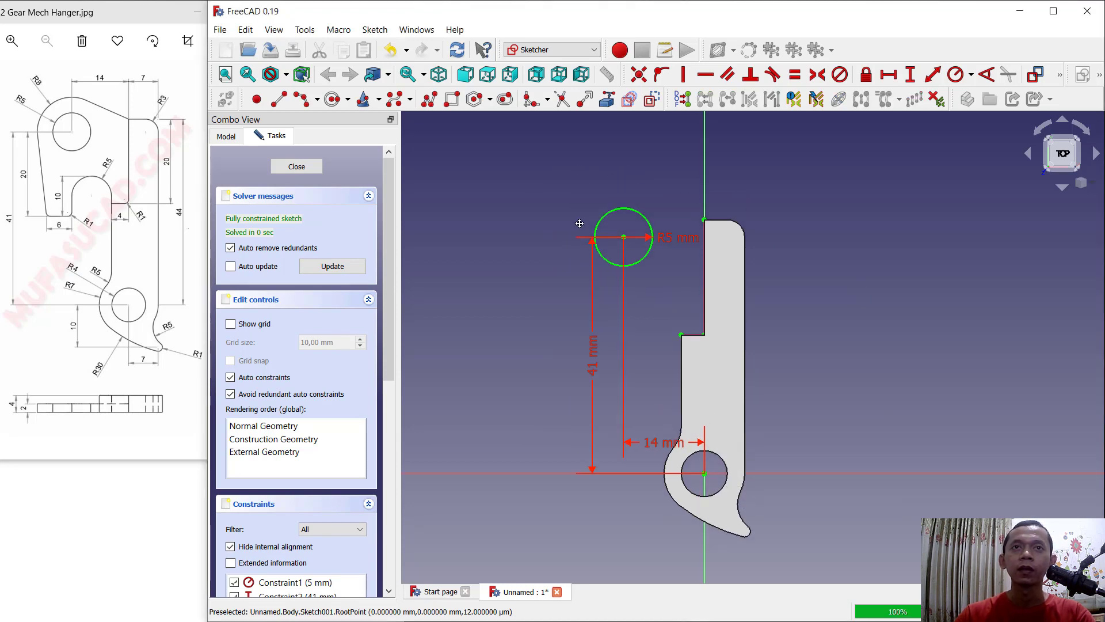
scroll(659, 242, "up", 2)
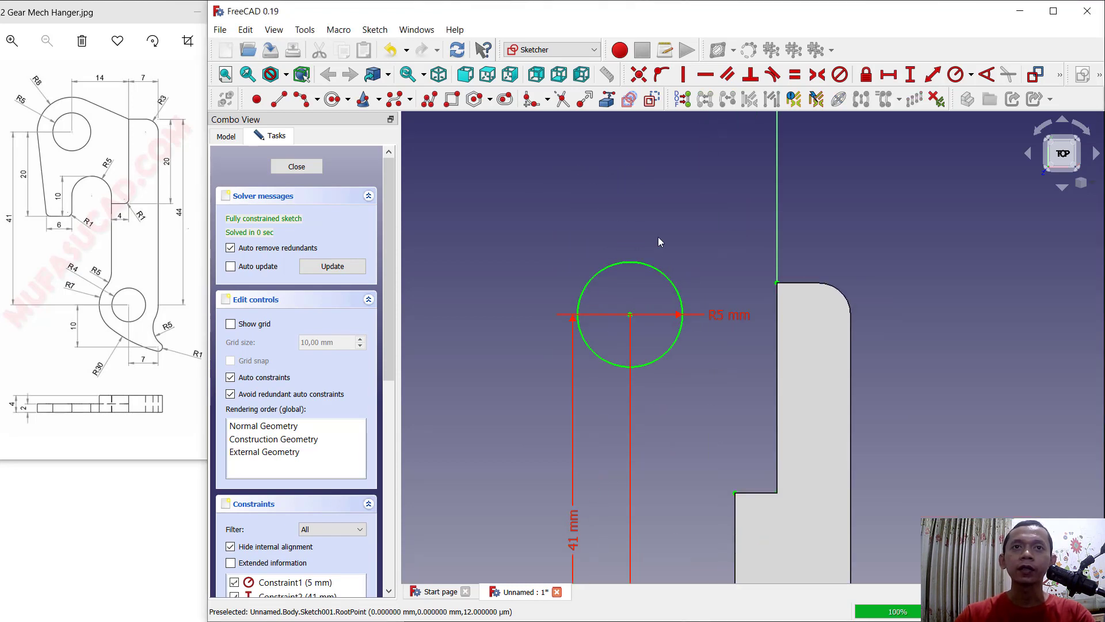
Step: Draw a centre-point arc around the circle and constrain its radius to 8 mm
left_click(317, 99)
left_click(344, 121)
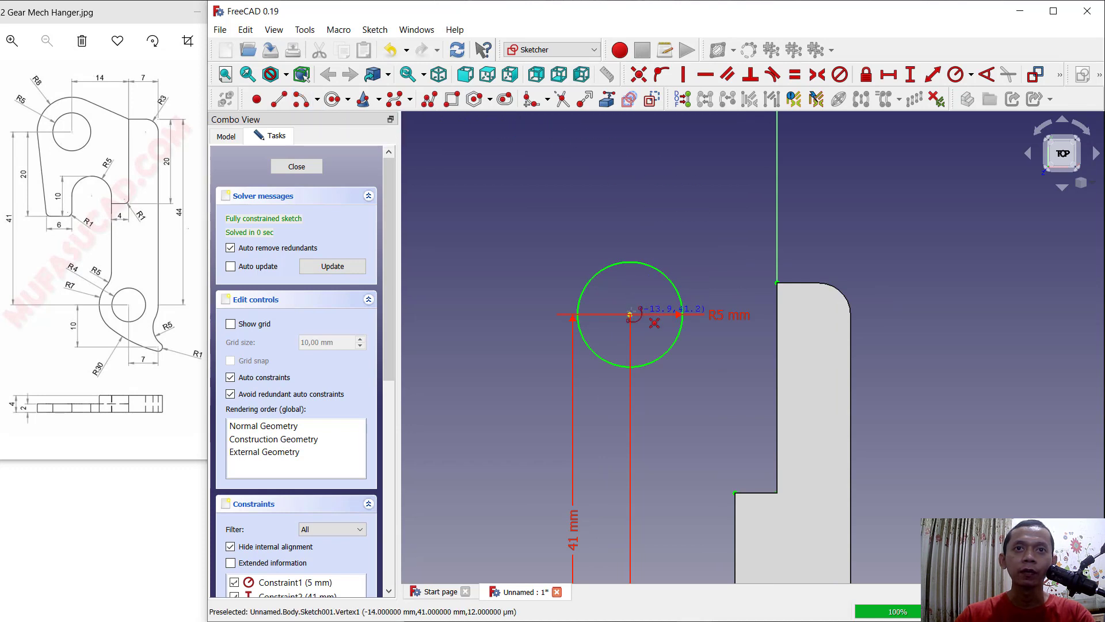
left_click(631, 311)
left_click(634, 219)
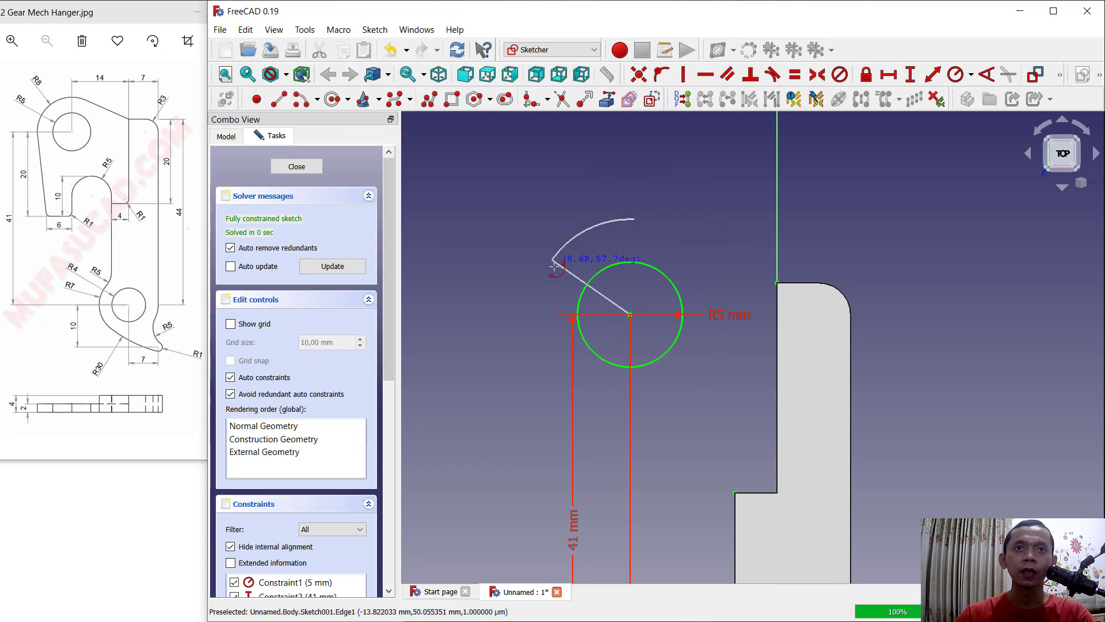
left_click(536, 315)
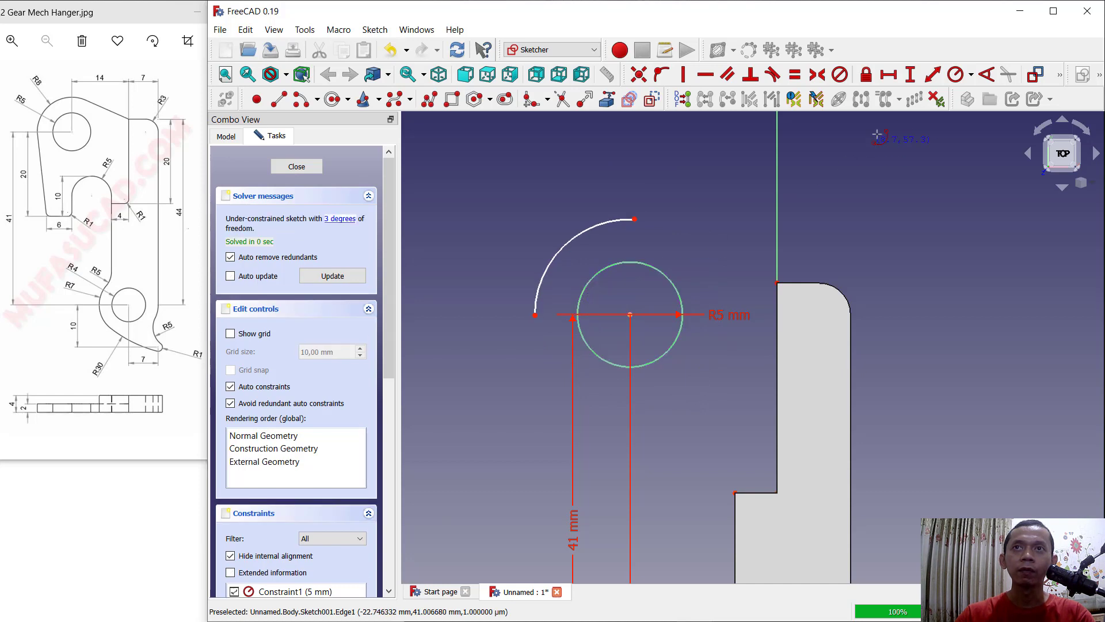
left_click(954, 76)
left_click(564, 246)
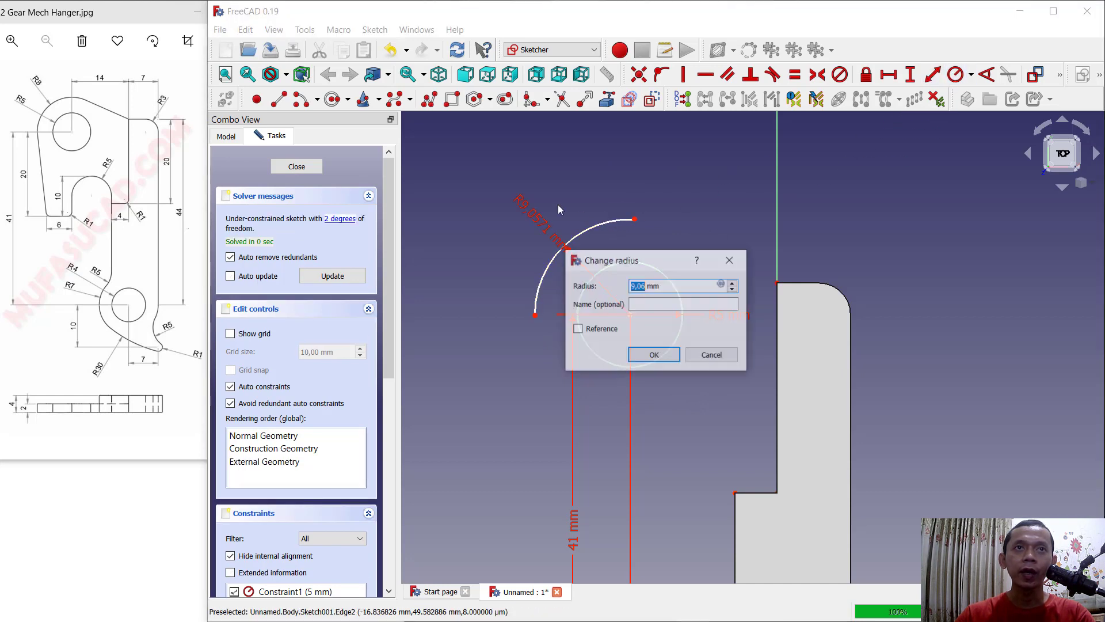
type("8")
key("Return")
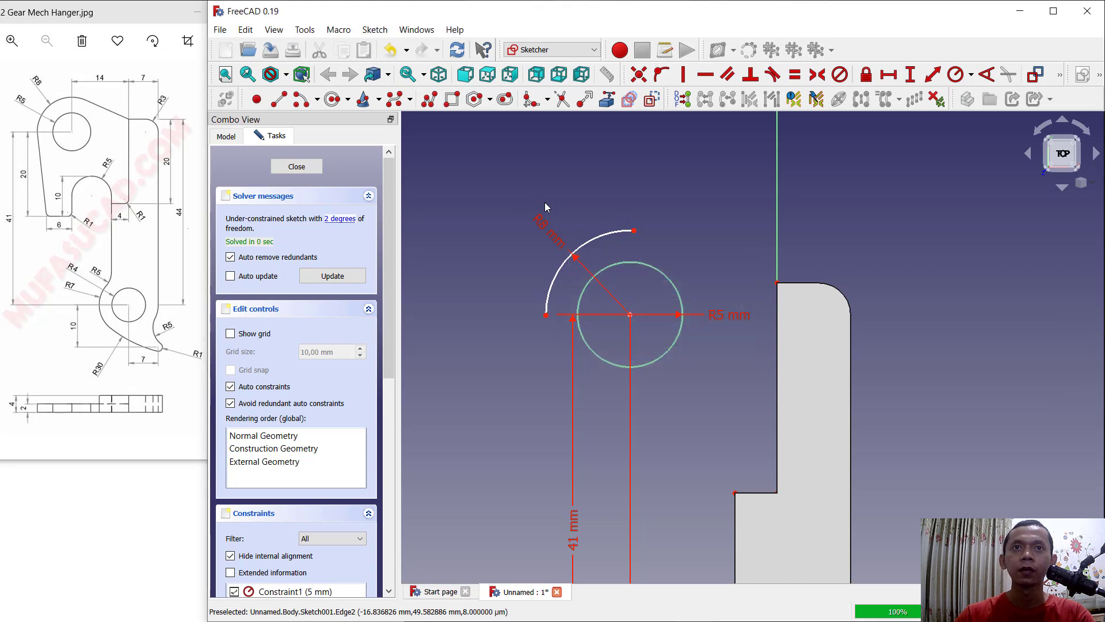
middle_click_drag(493, 165, 458, 170)
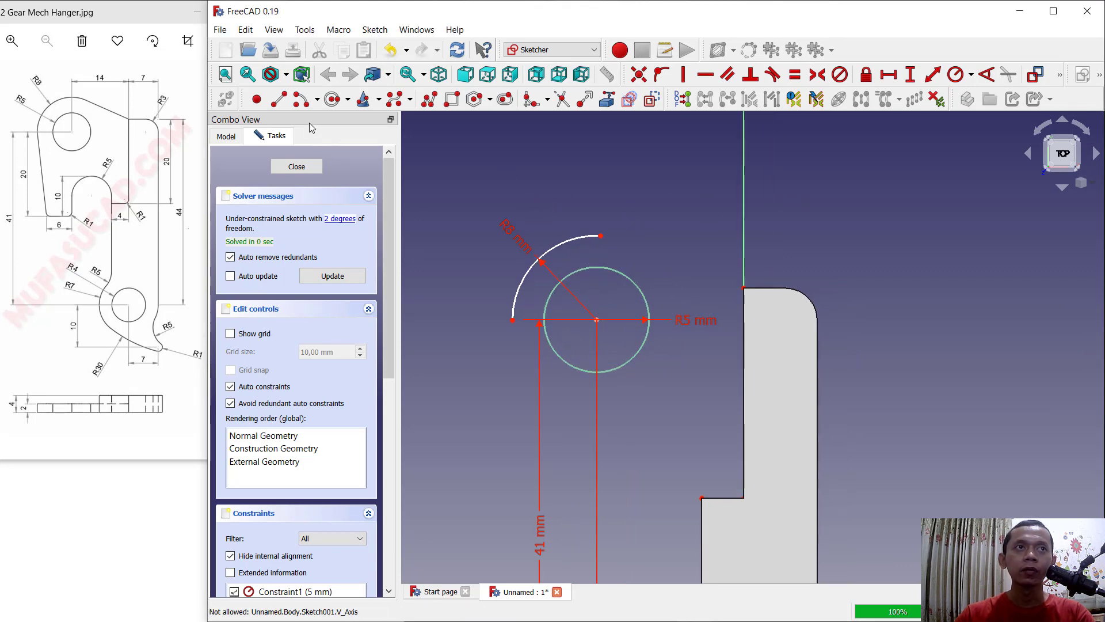
Step: Draw the upper edge to the arc and the right edge down to the step corner
left_click(283, 101)
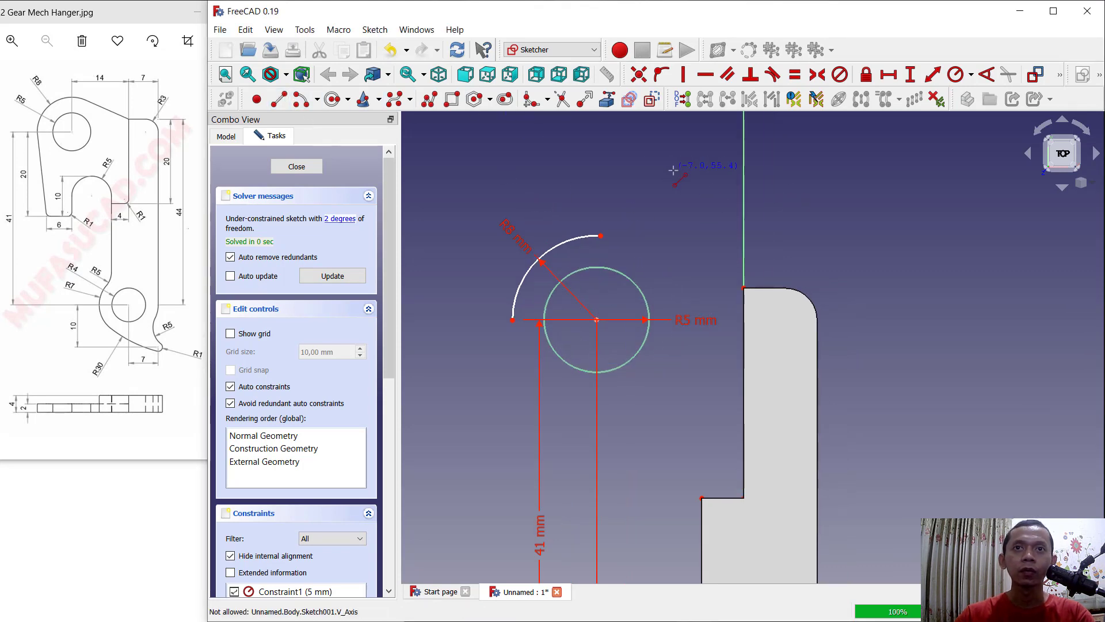
left_click(744, 287)
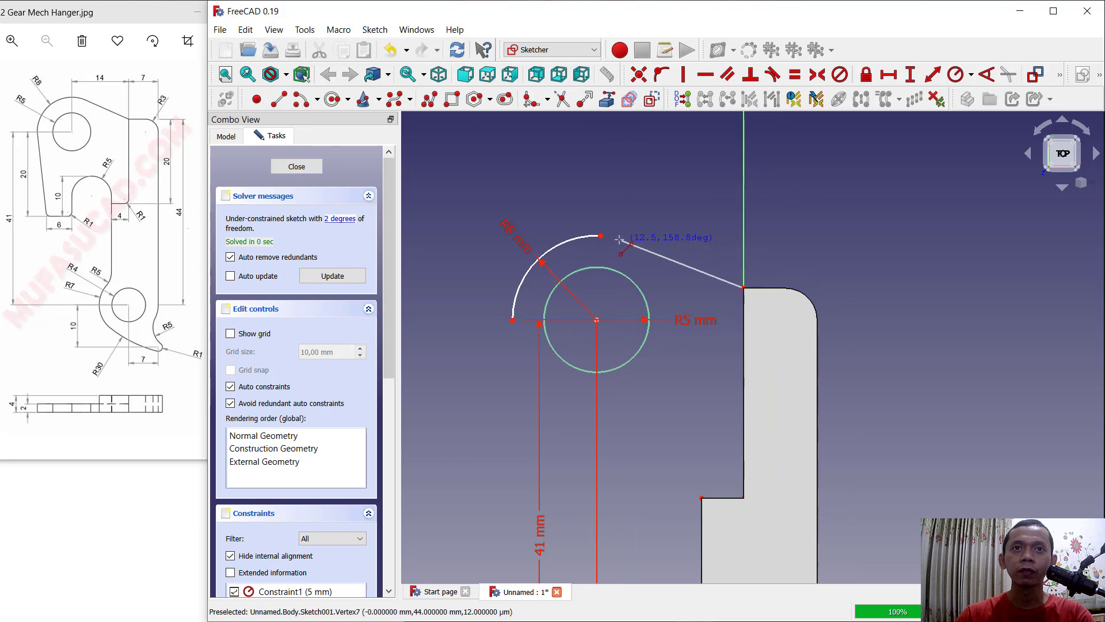
left_click(600, 235)
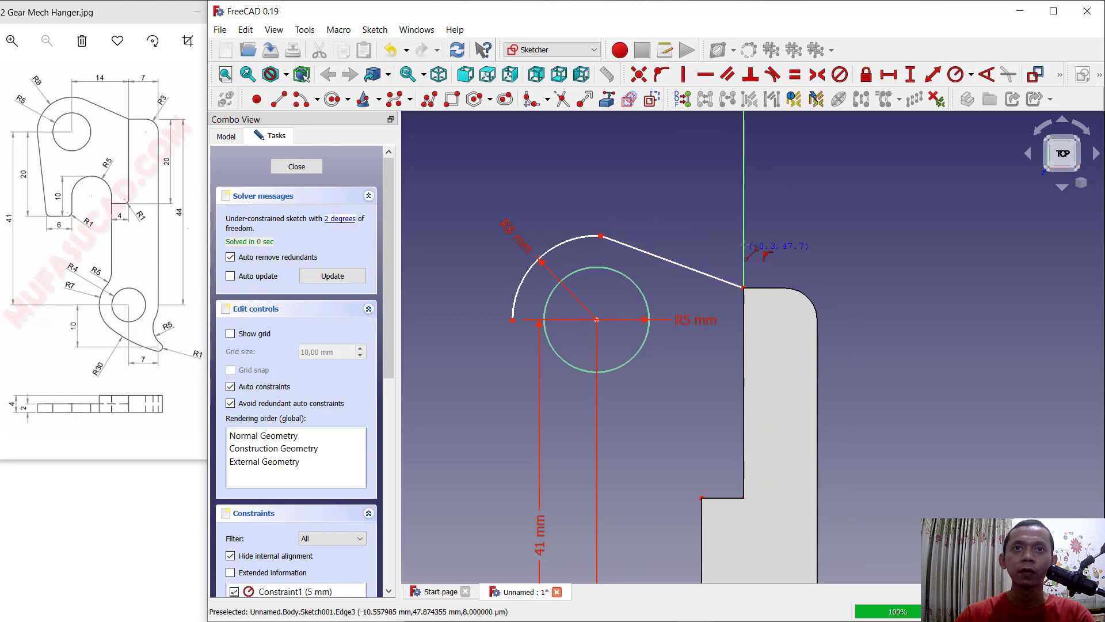
key("Up")
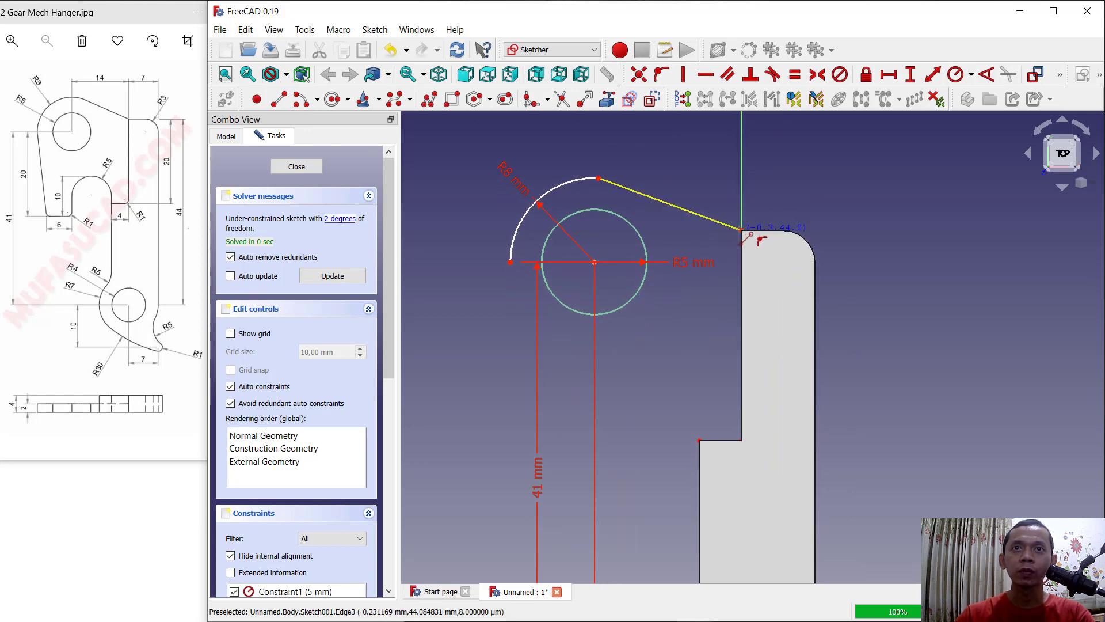
left_click(741, 231)
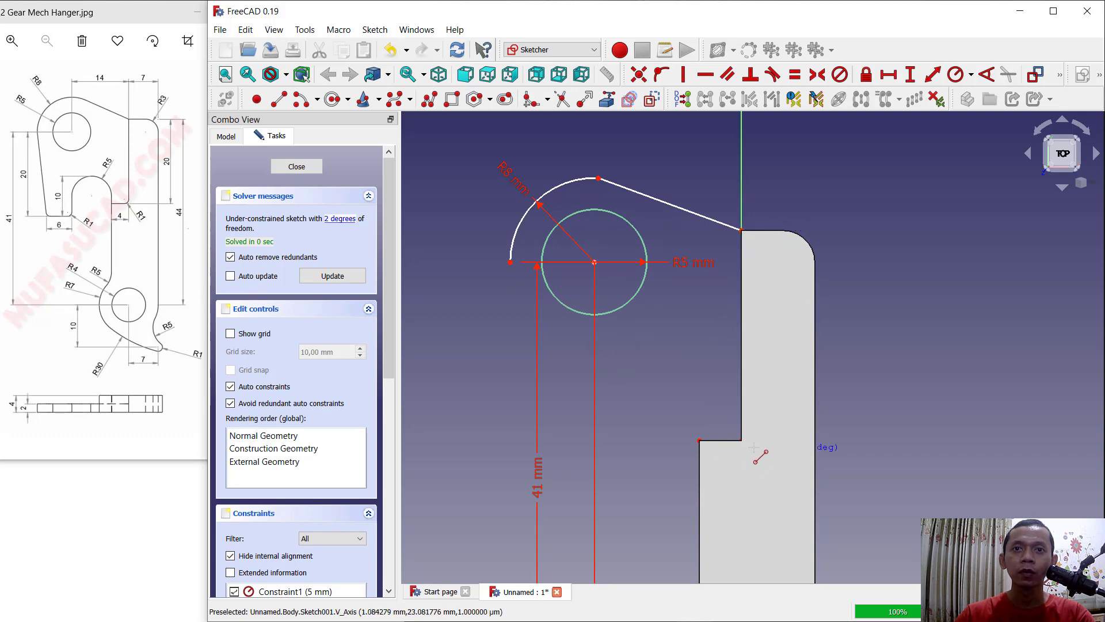
left_click(742, 440)
left_click(700, 441)
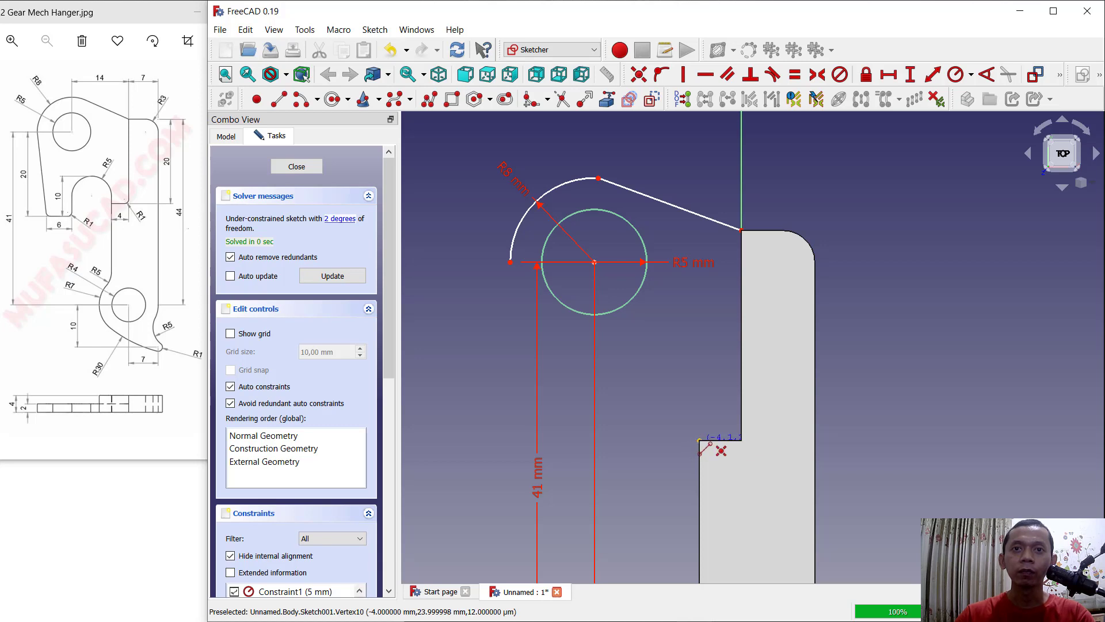
Step: Draw the slot's right, top and left edges and the bottom edge back to the arc
left_click(699, 441)
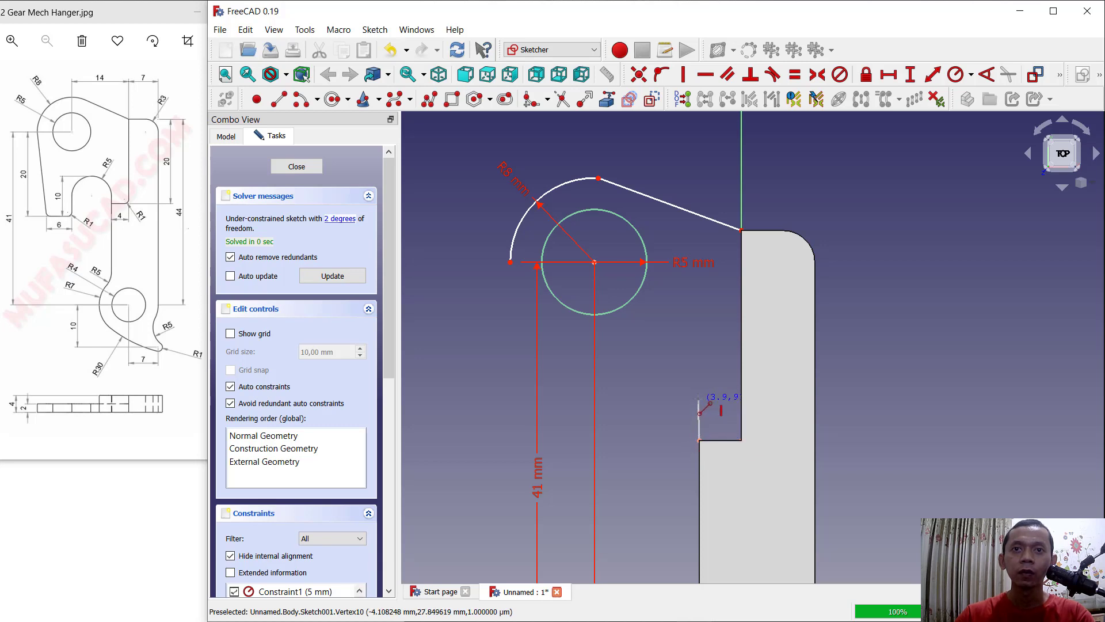
left_click(699, 399)
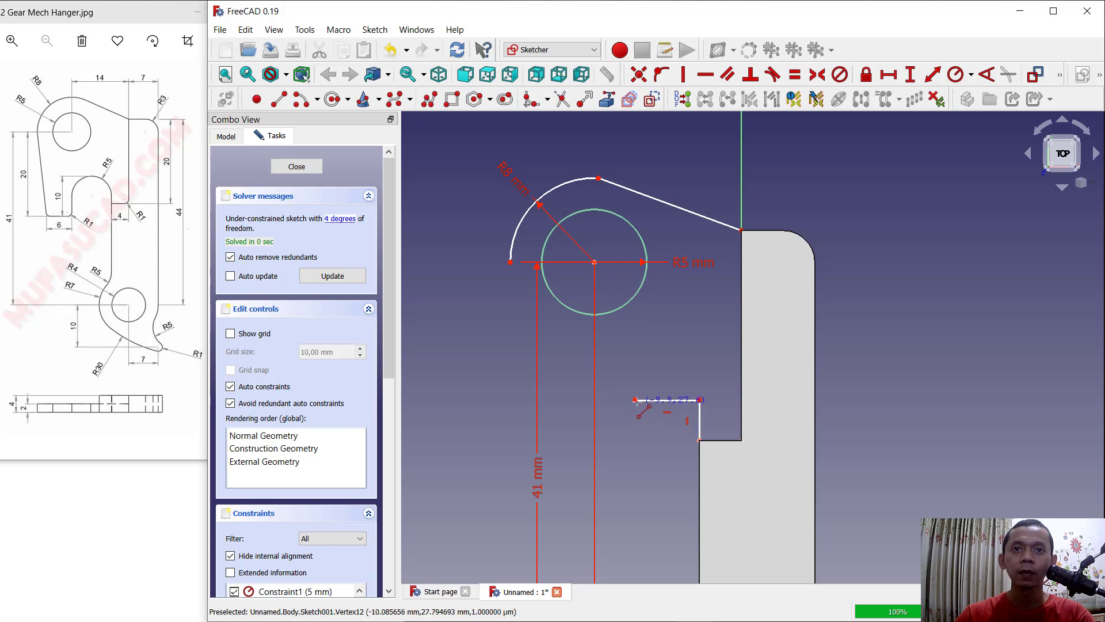
left_click(635, 399)
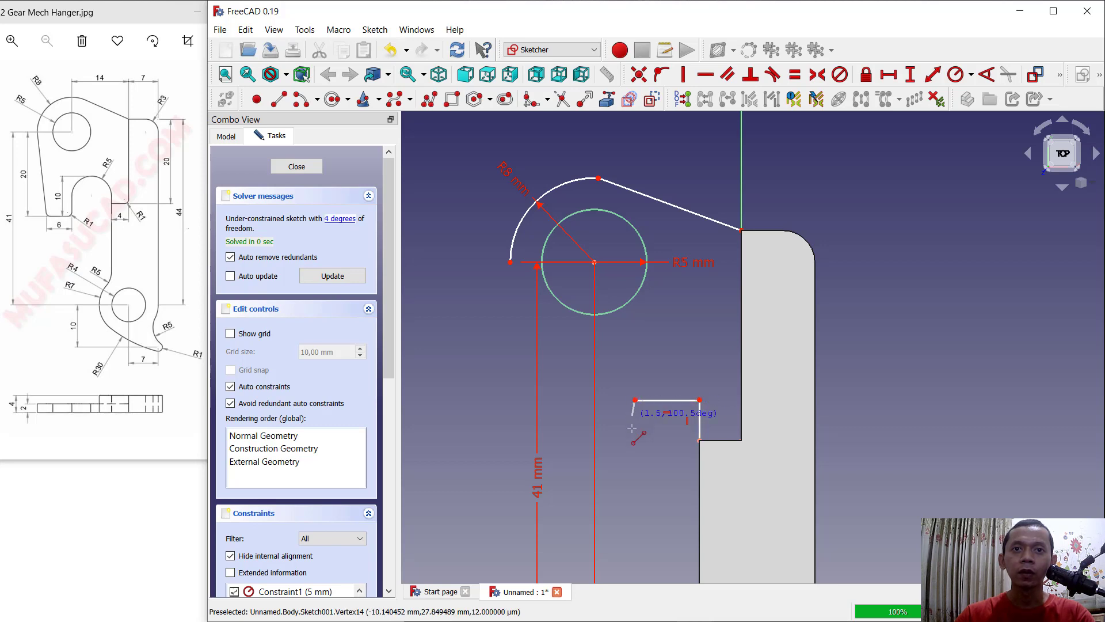
left_click(635, 466)
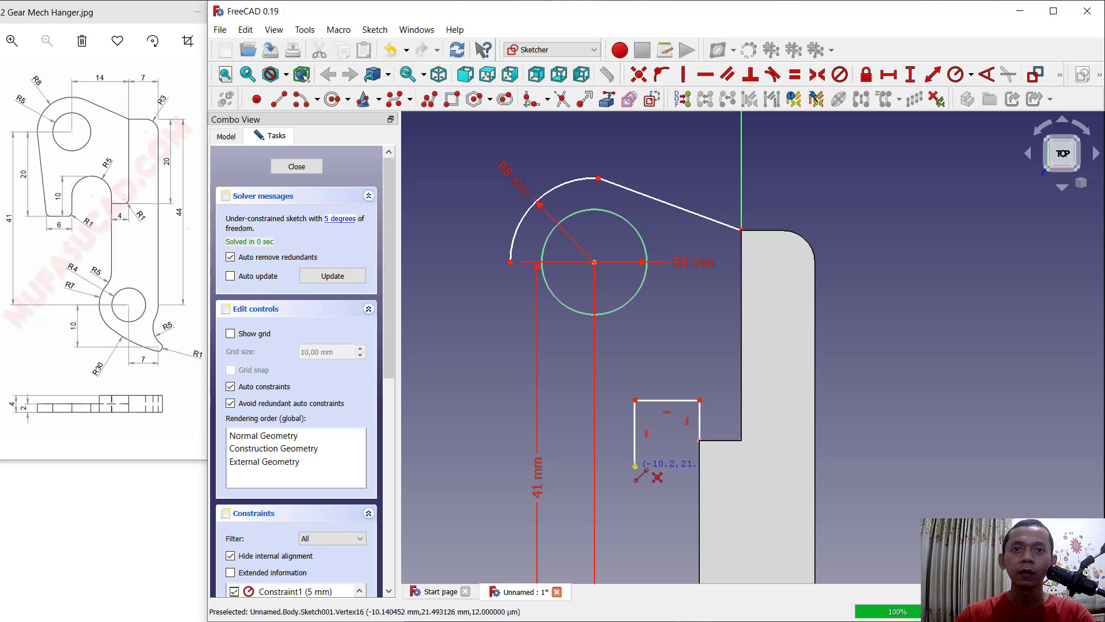
left_click(558, 466)
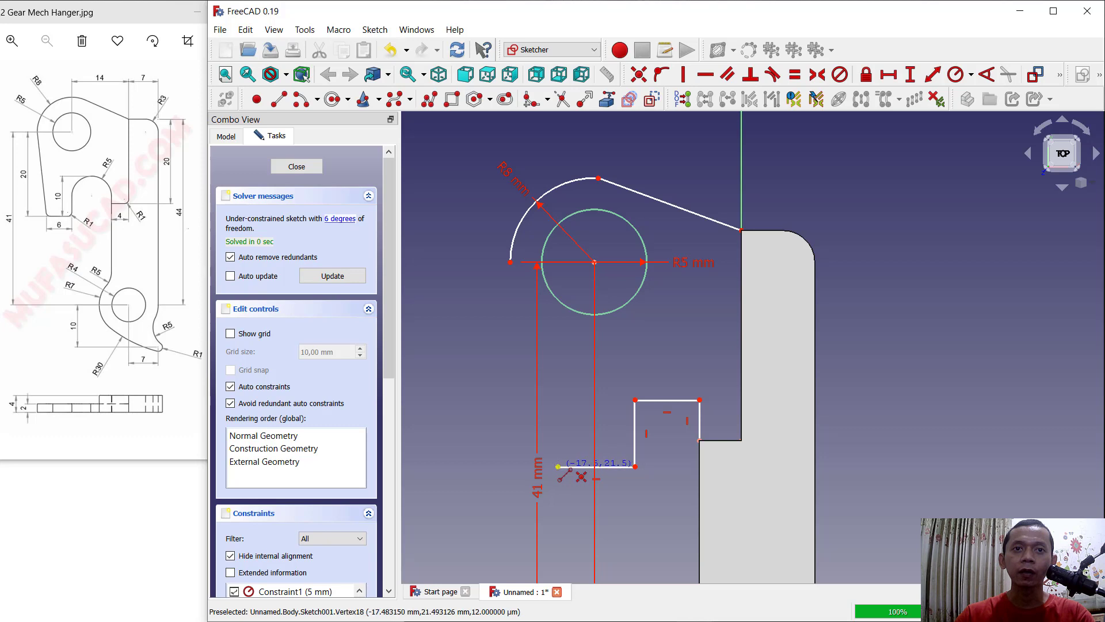
left_click(511, 263)
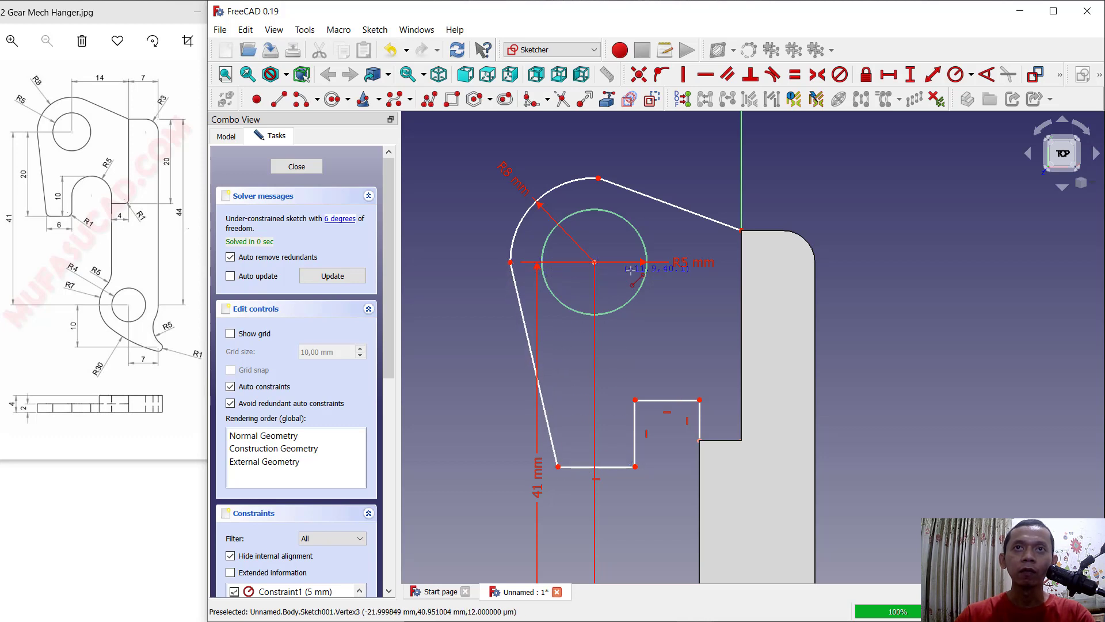
Step: Make the arc tangent to the upper slanted line
left_click(771, 82)
left_click(628, 188)
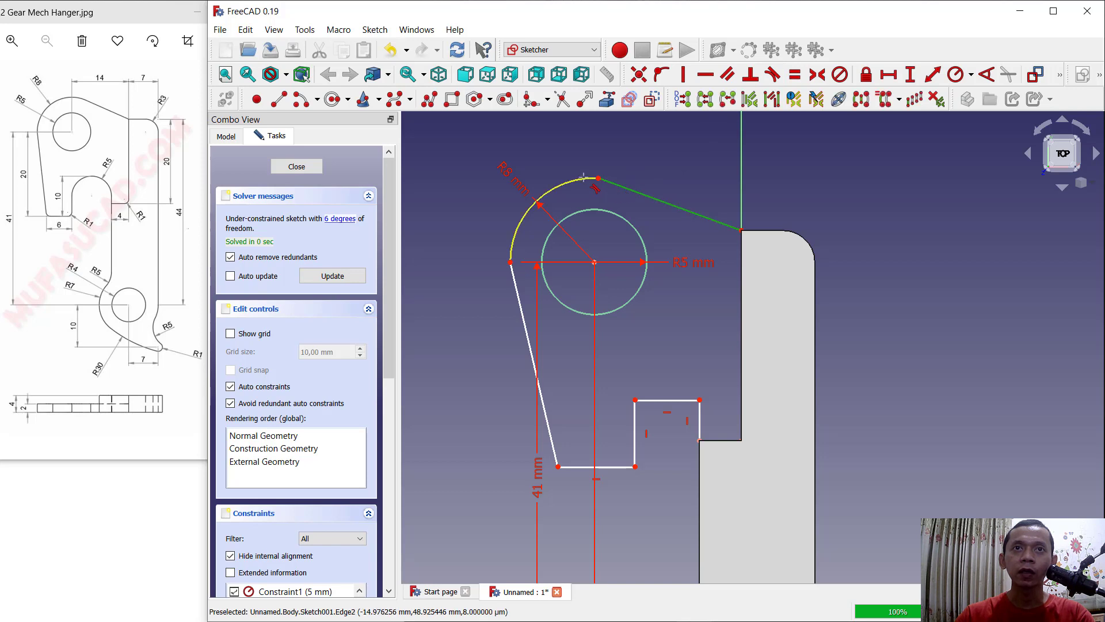
left_click(583, 176)
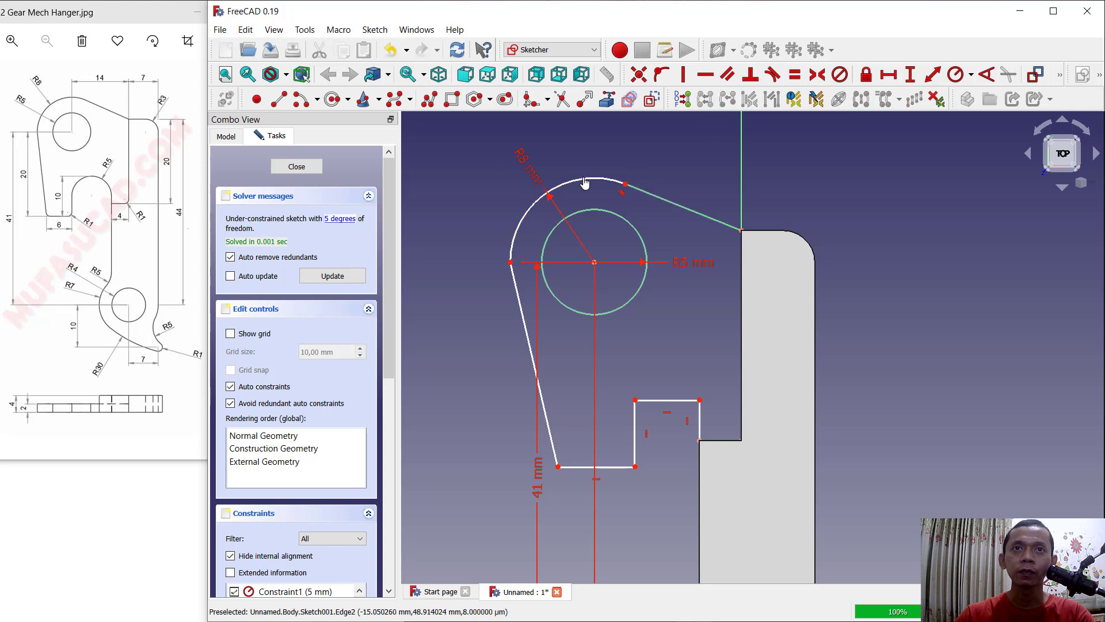
Step: Make the arc tangent to the lower slanted line
left_click(512, 253)
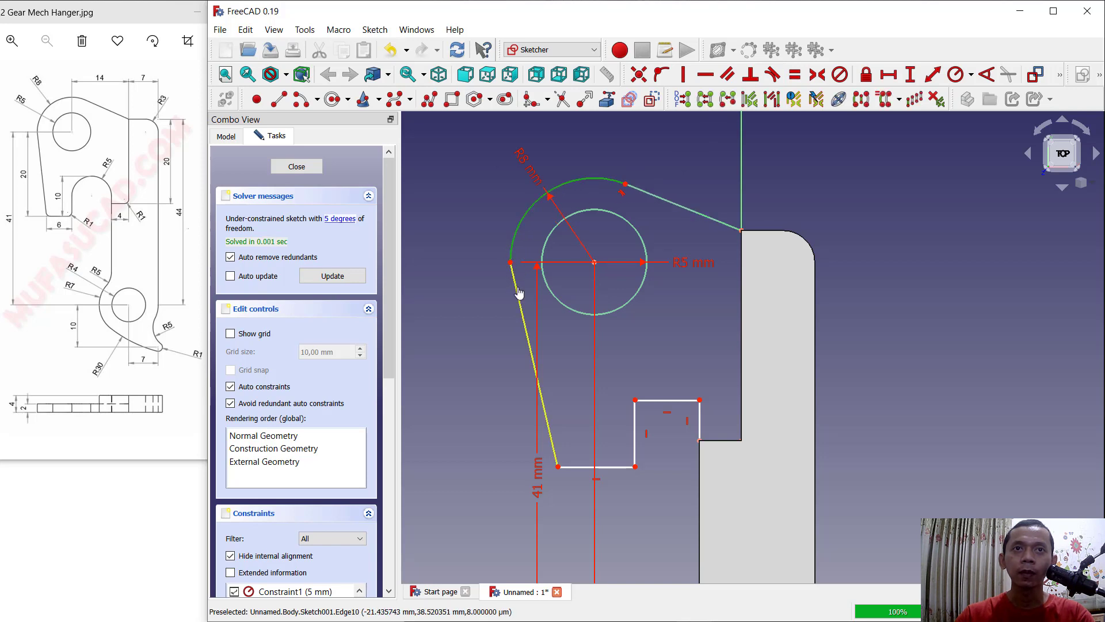
left_click(519, 293)
middle_click_drag(736, 268, 729, 244)
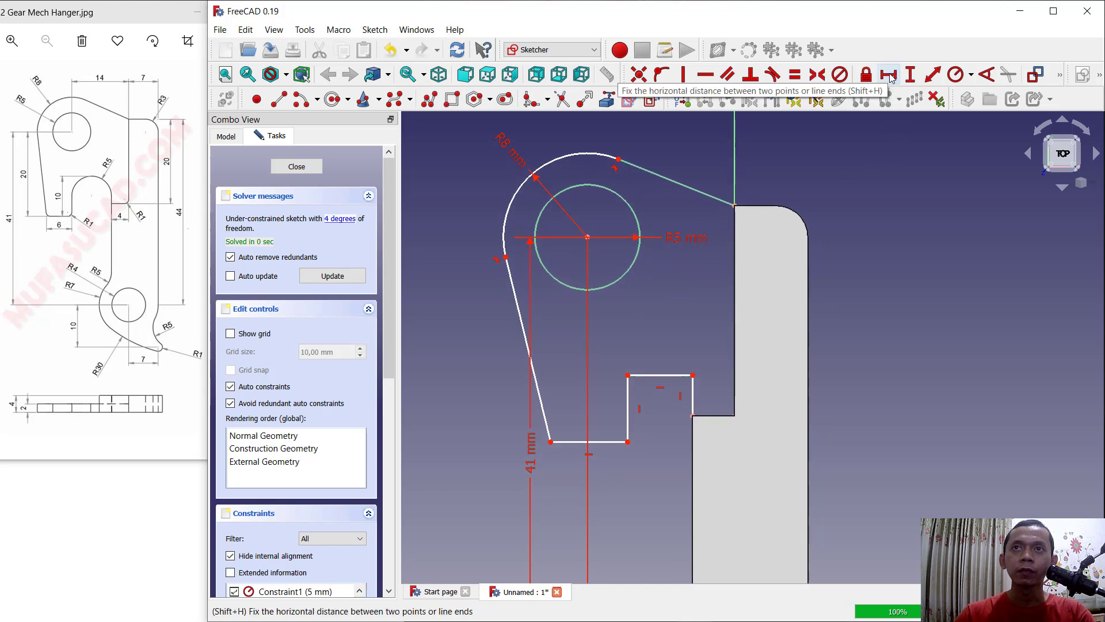
scroll(673, 313, "up", 1)
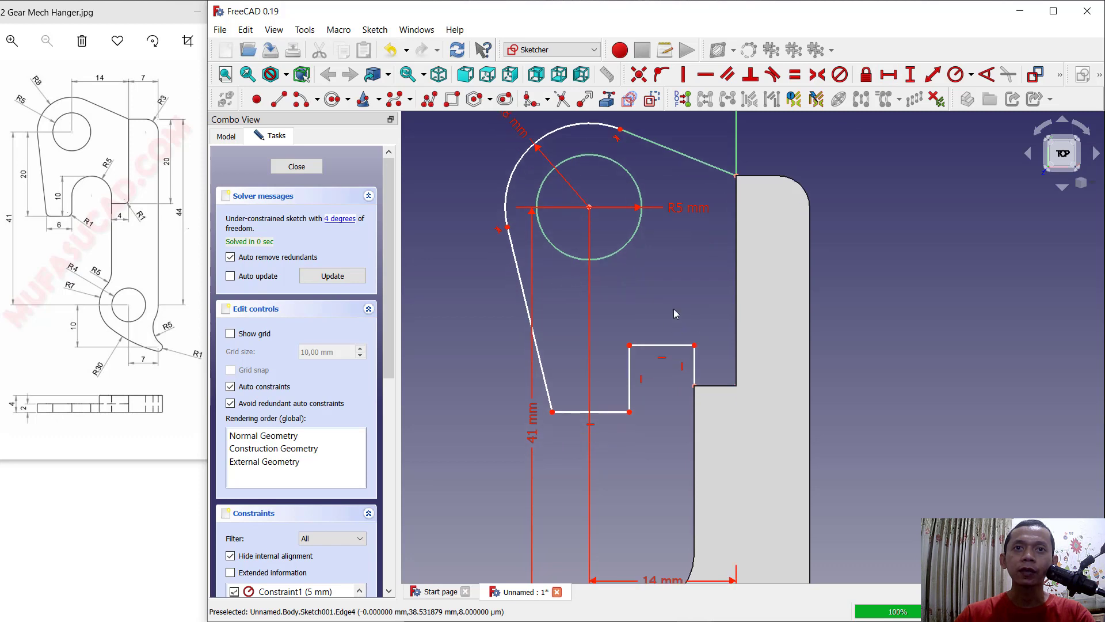
scroll(658, 335, "up", 1)
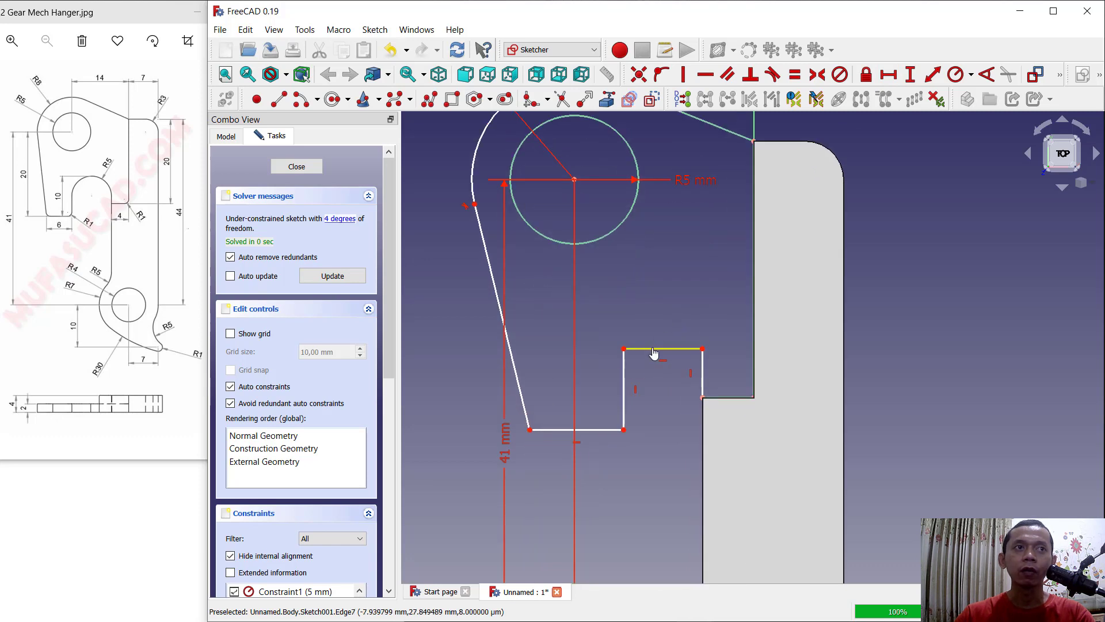
Step: Dimension the slot's top edge 10 mm, bottom edge 6 mm and left edge 5 mm
left_click(653, 350)
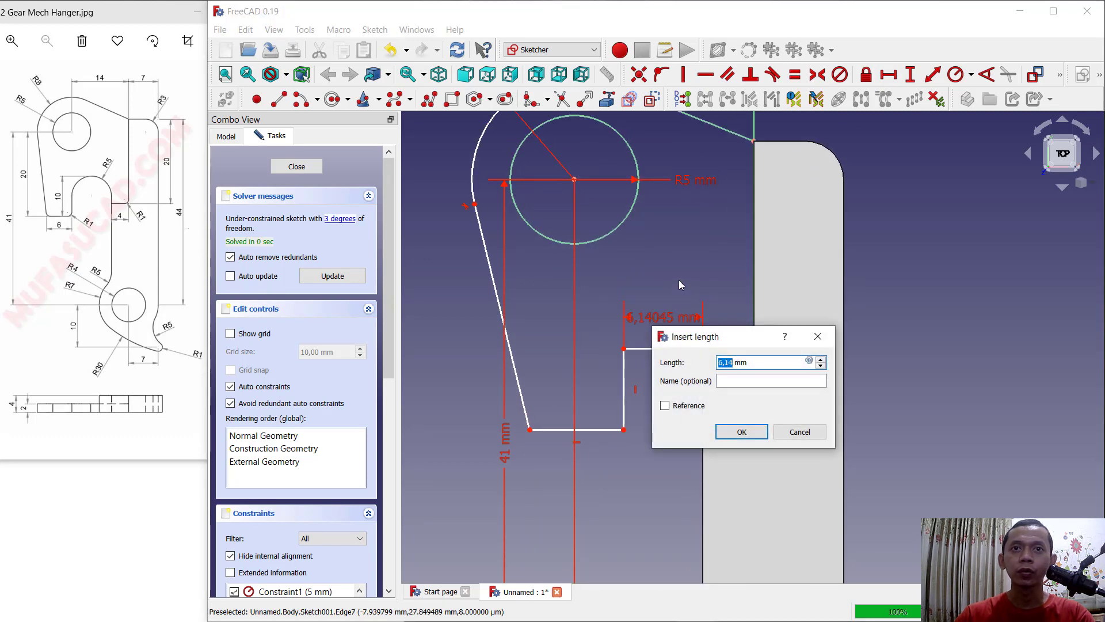
type("10")
key("Return")
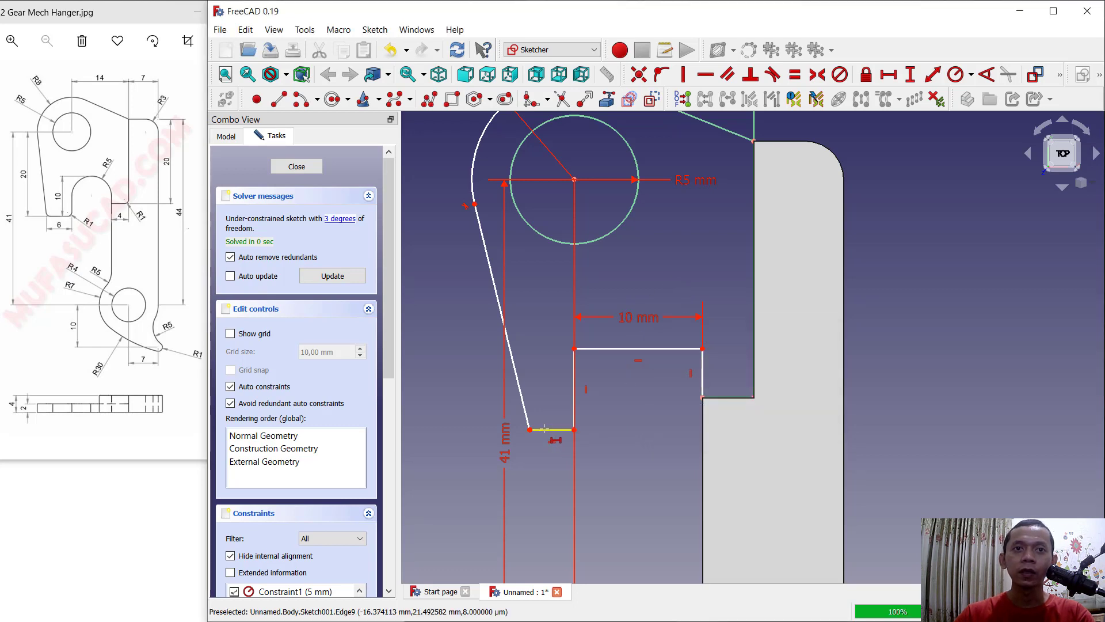
left_click(551, 429)
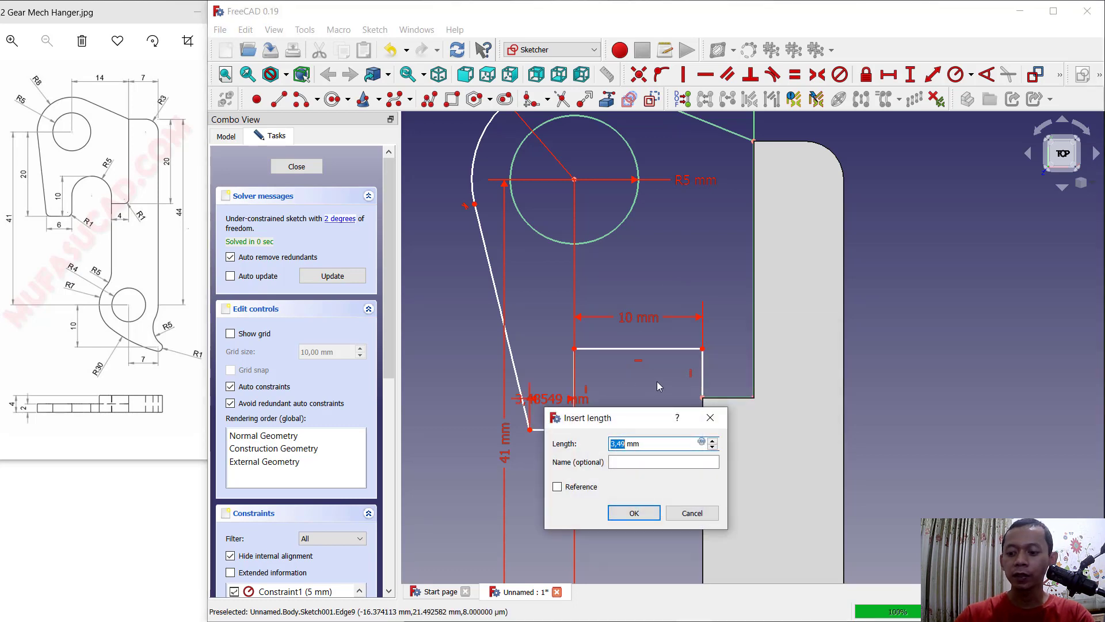
type("6")
key("Return")
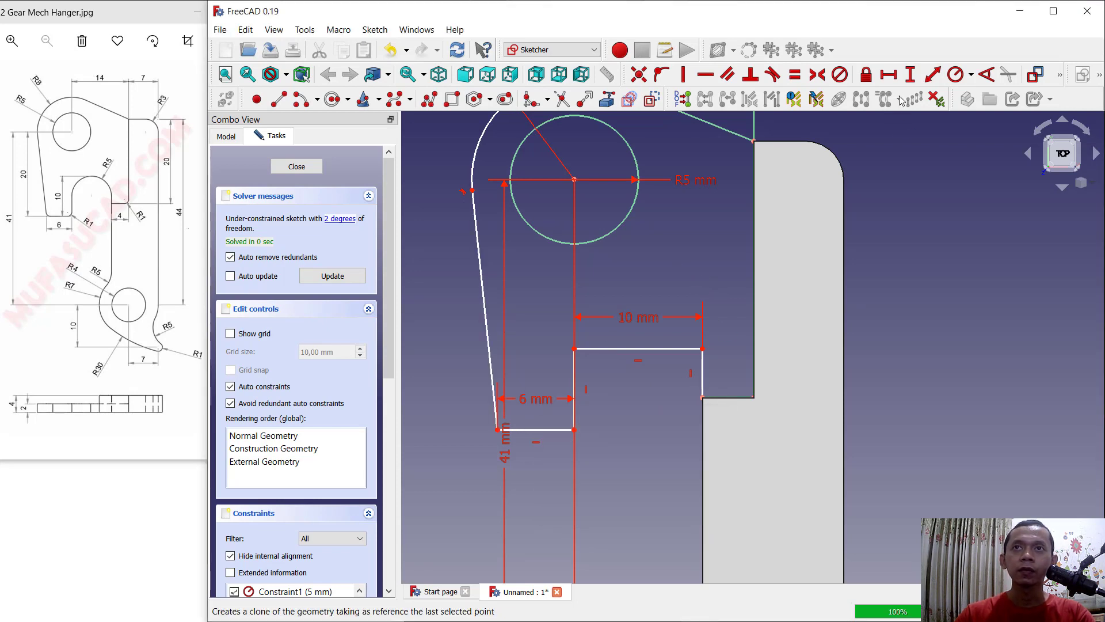
left_click(908, 79)
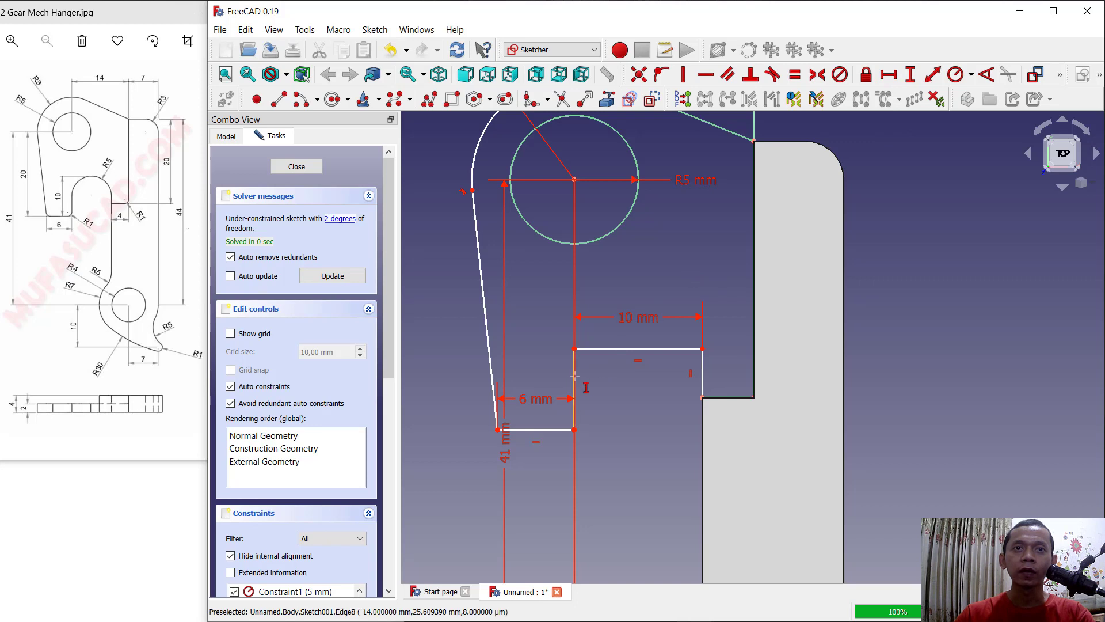
left_click(573, 375)
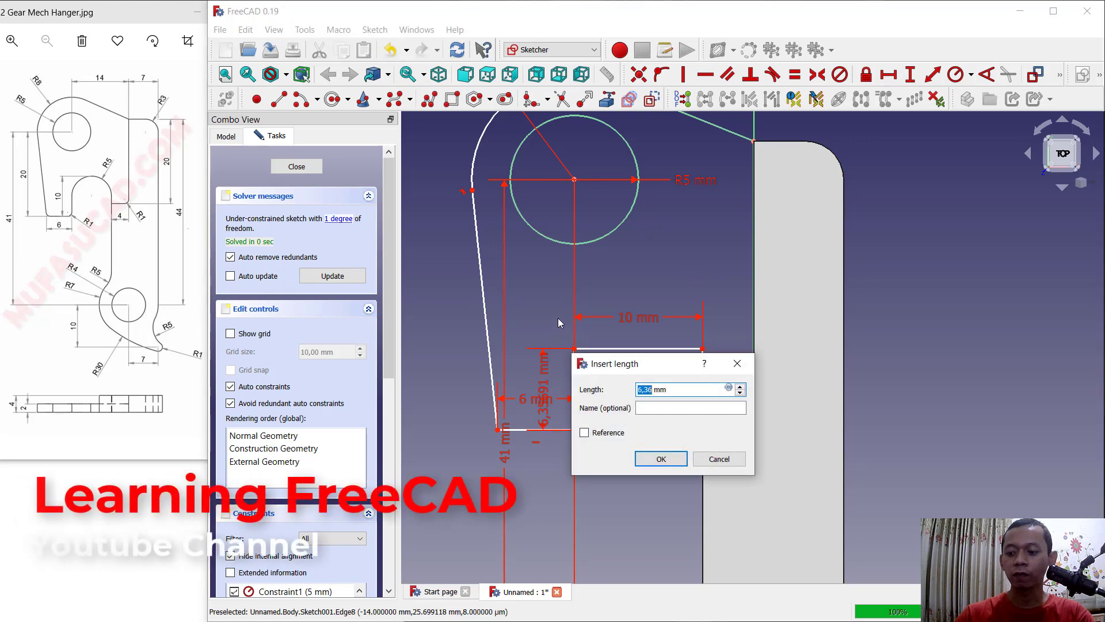
key("Return")
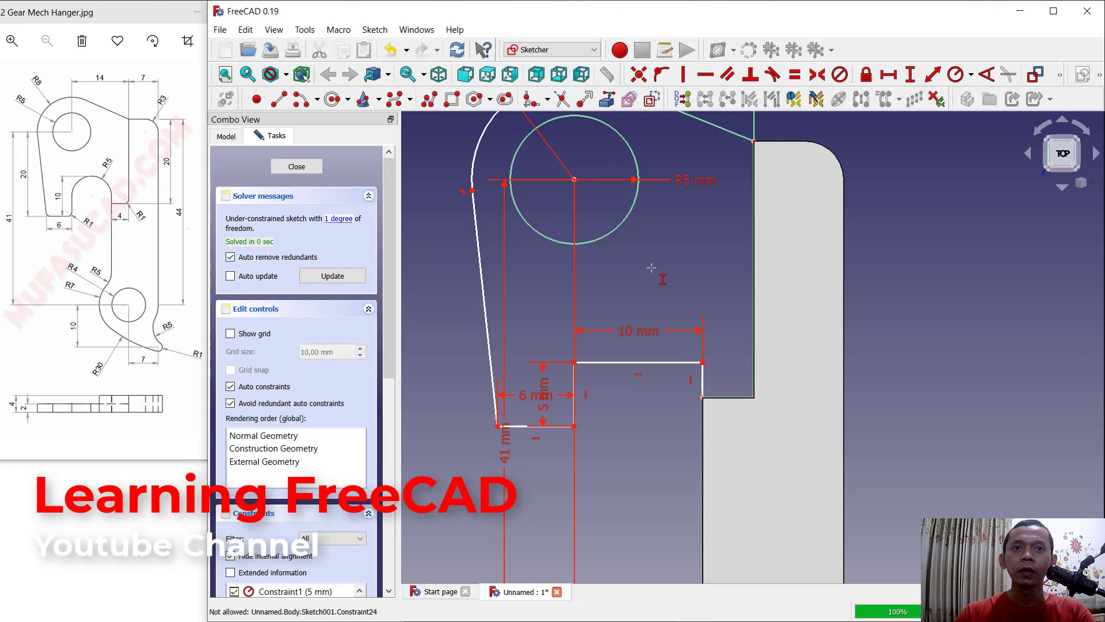
Step: Set the hole centre 20 mm above the lower-left corner
middle_click_drag(651, 267, 682, 291)
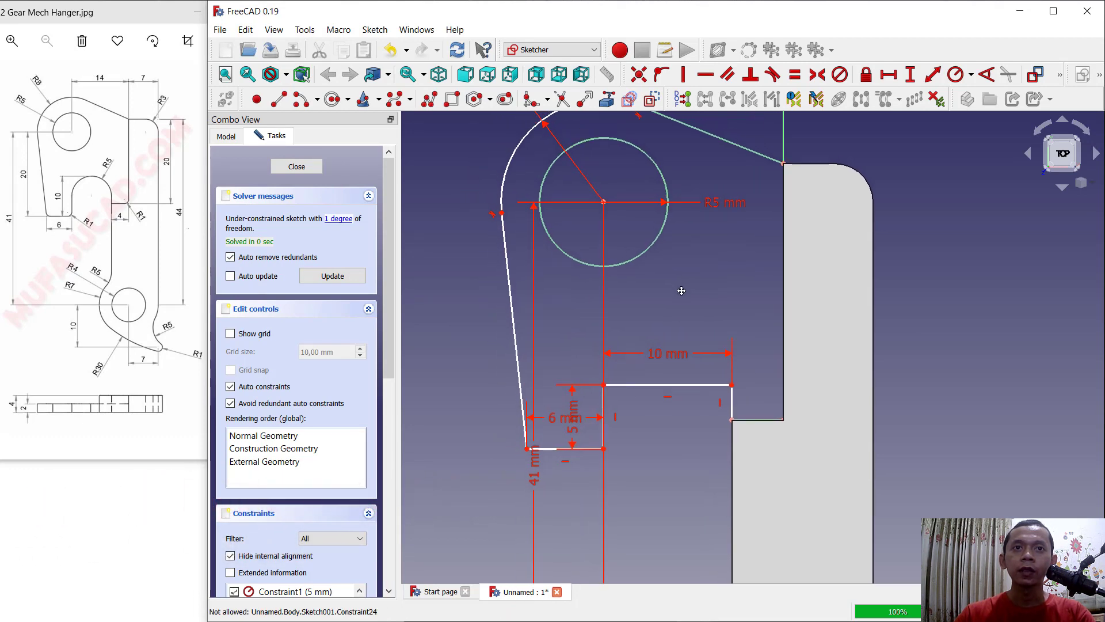
left_click(911, 76)
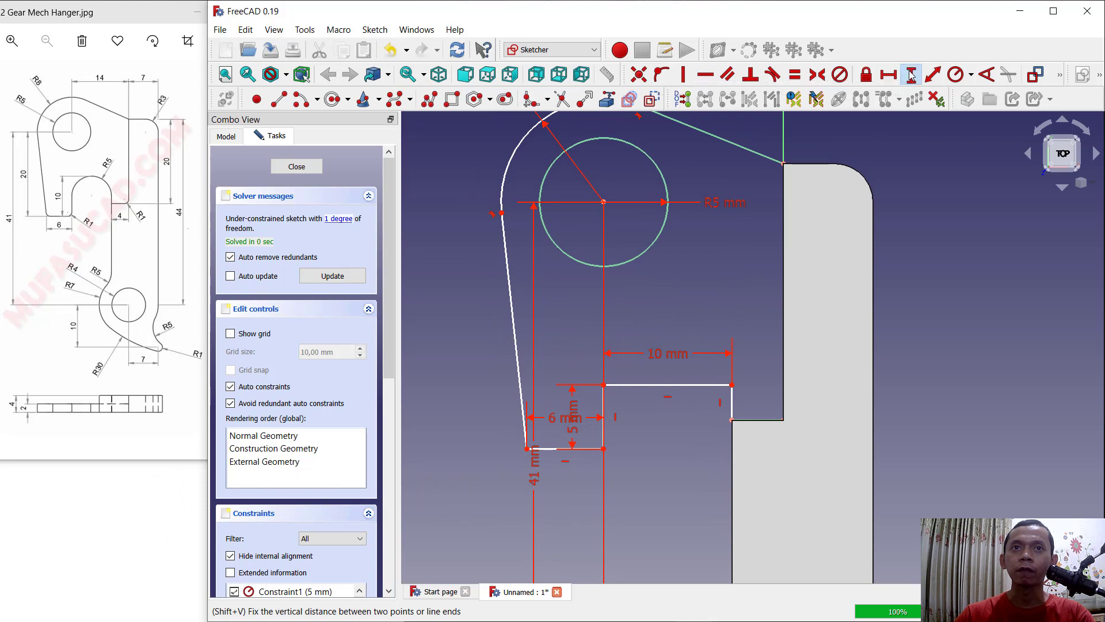
left_click(604, 202)
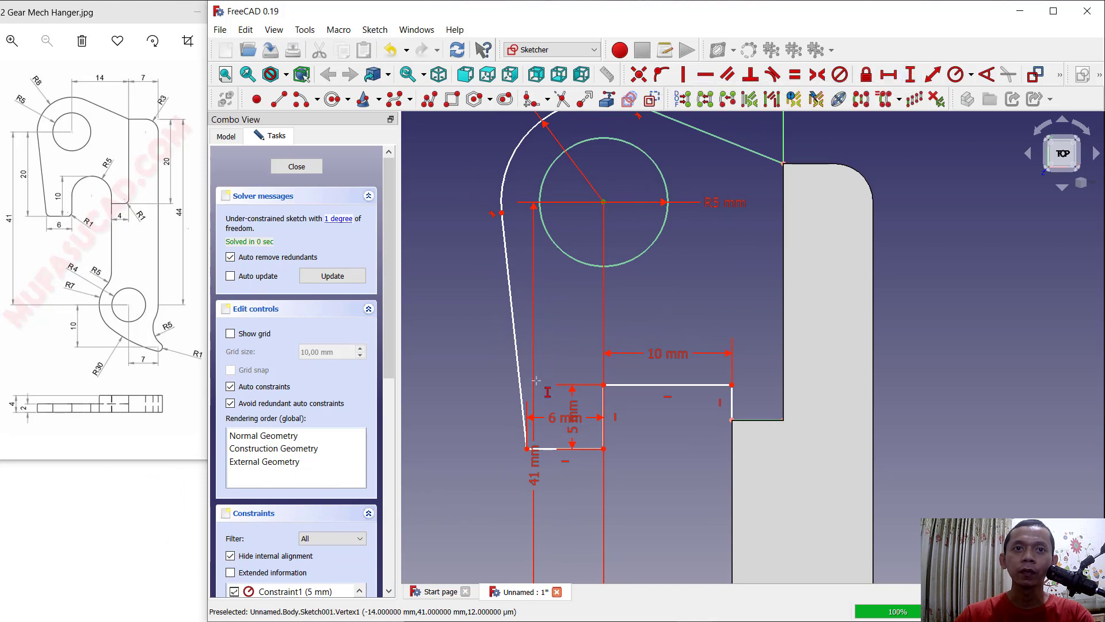
left_click(526, 448)
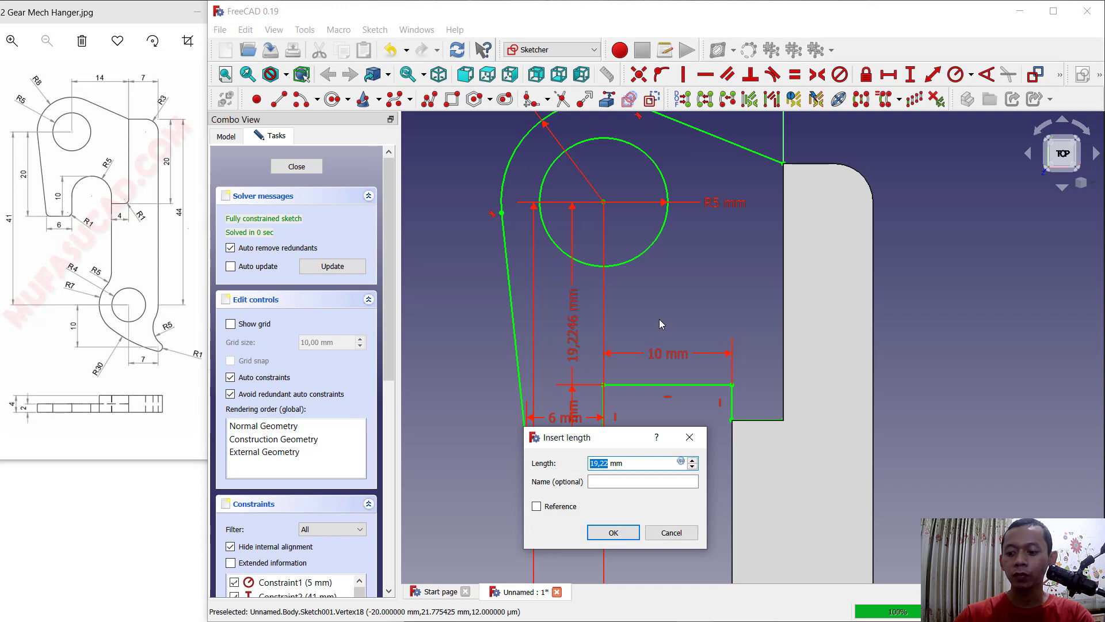
type("20")
key("Return")
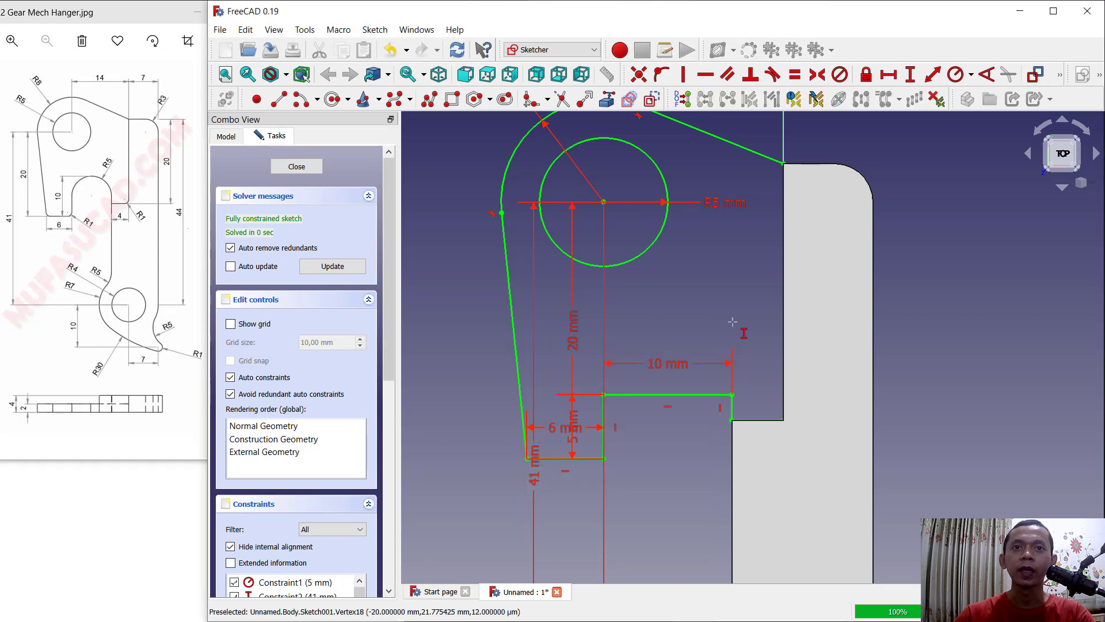
Step: Draw a 3-point arc spanning the 10 mm line's endpoints above the slot
left_click(318, 99)
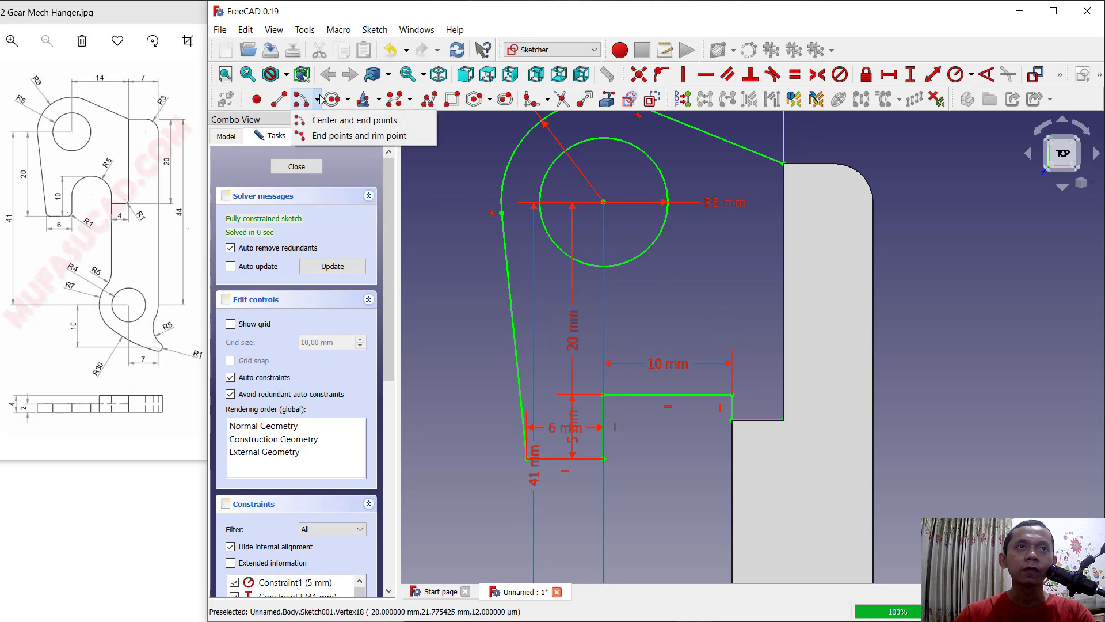
left_click(317, 100)
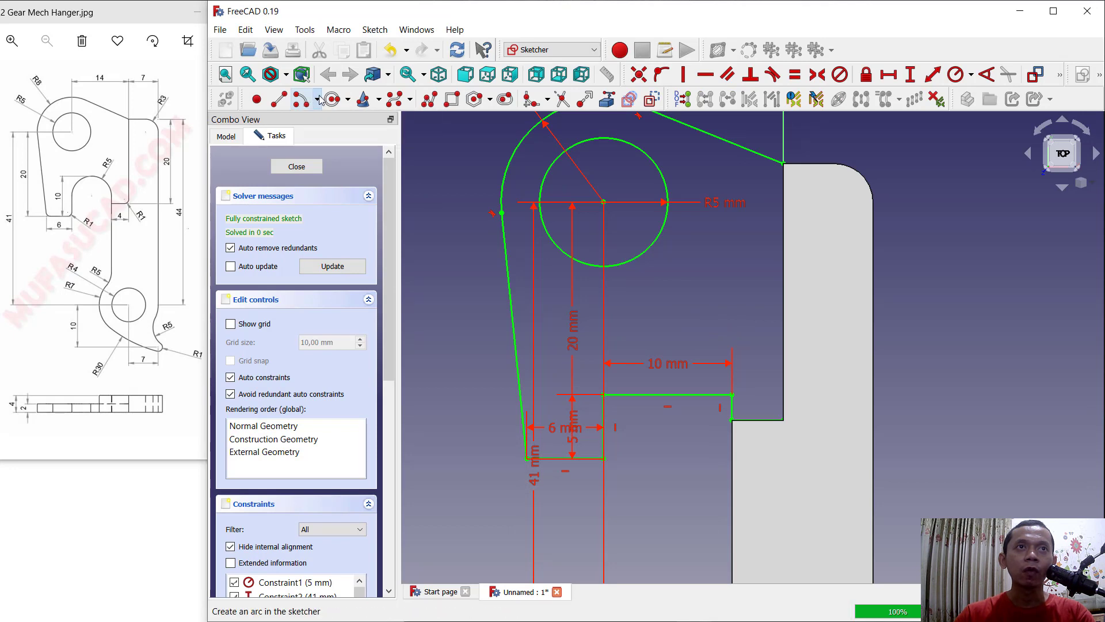
left_click(317, 99)
left_click(363, 136)
scroll(643, 429, "up", 1)
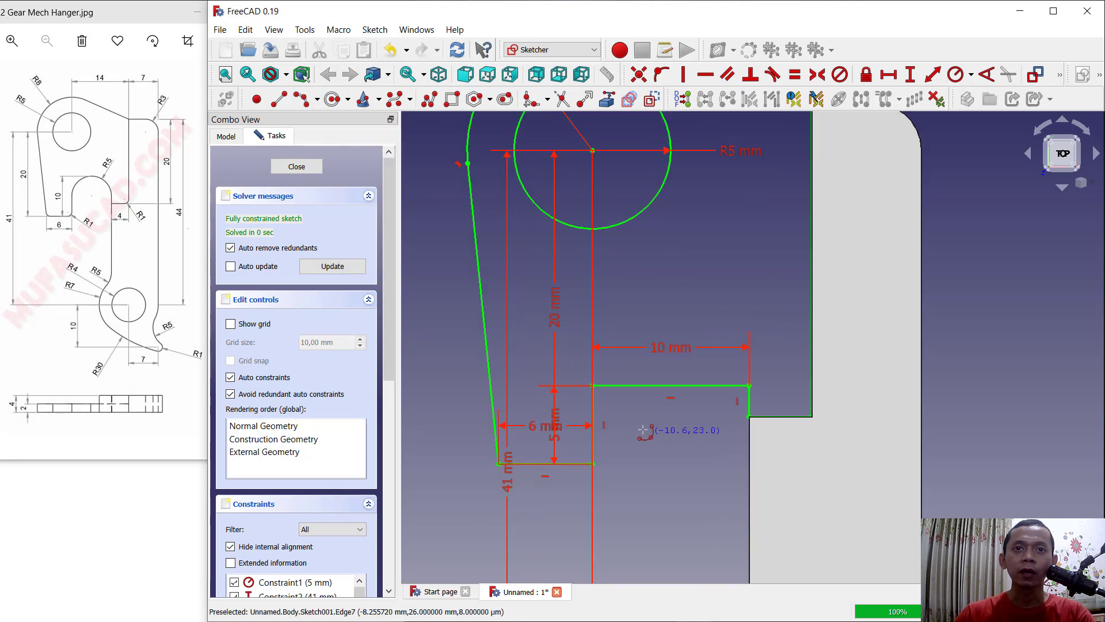
scroll(642, 430, "up", 2)
left_click(576, 367)
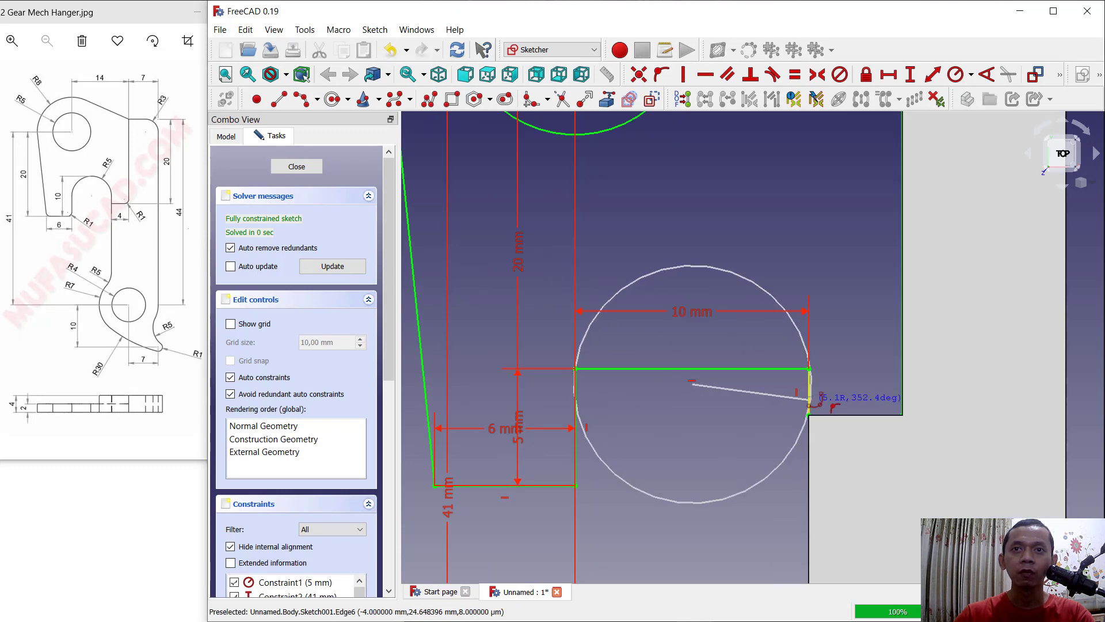
left_click(809, 368)
left_click(716, 248)
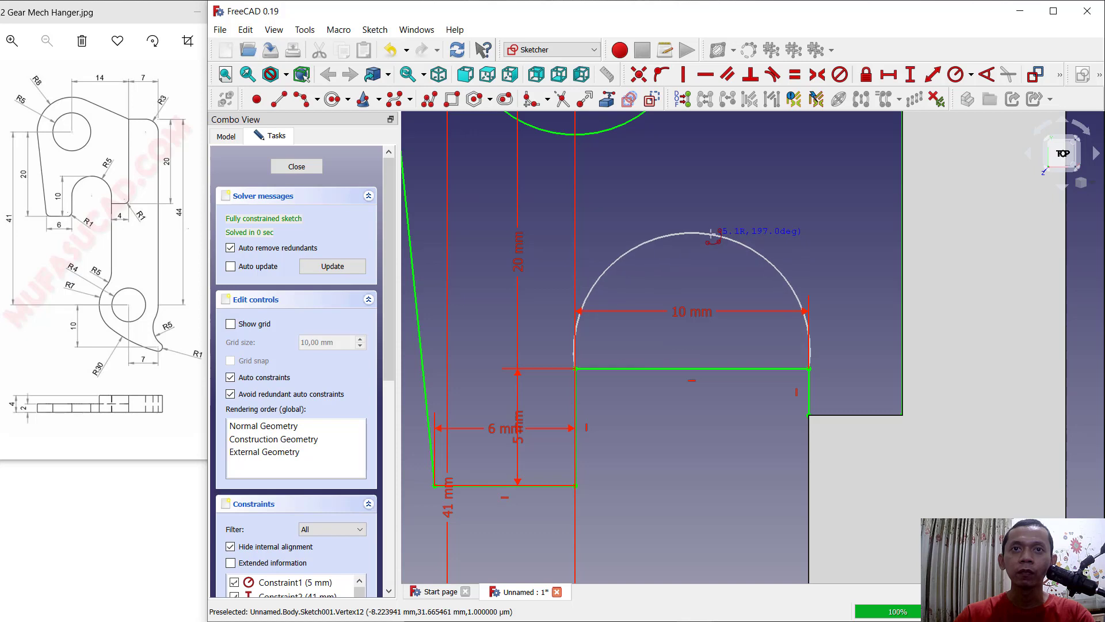
Step: Give the slot arc a 5 mm radius, make its base line construction, and close the sketch
left_click(954, 75)
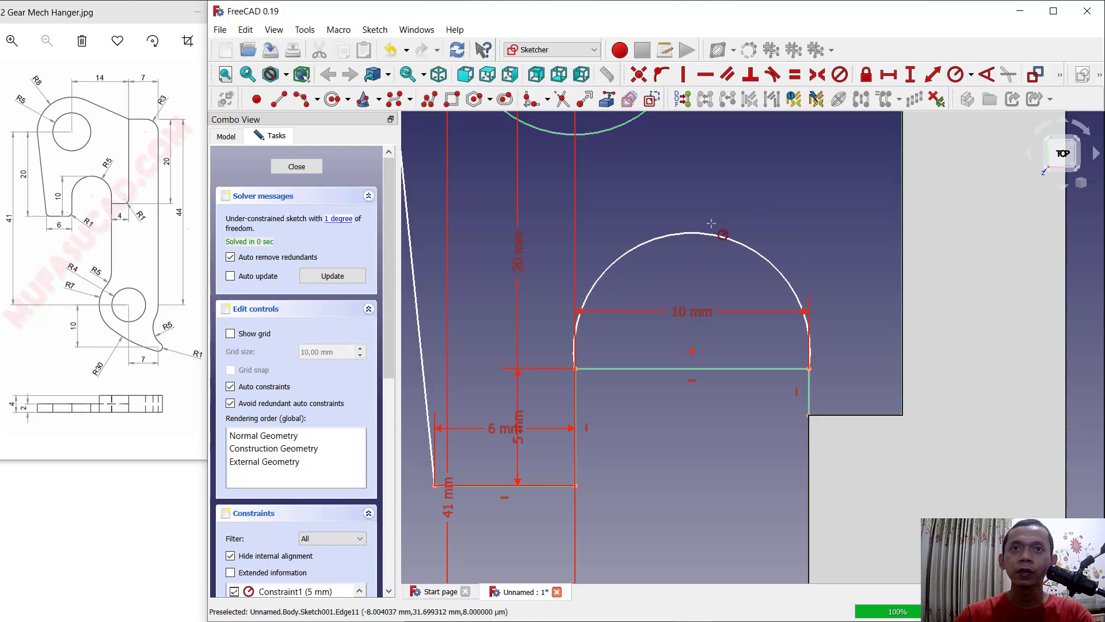
left_click(710, 232)
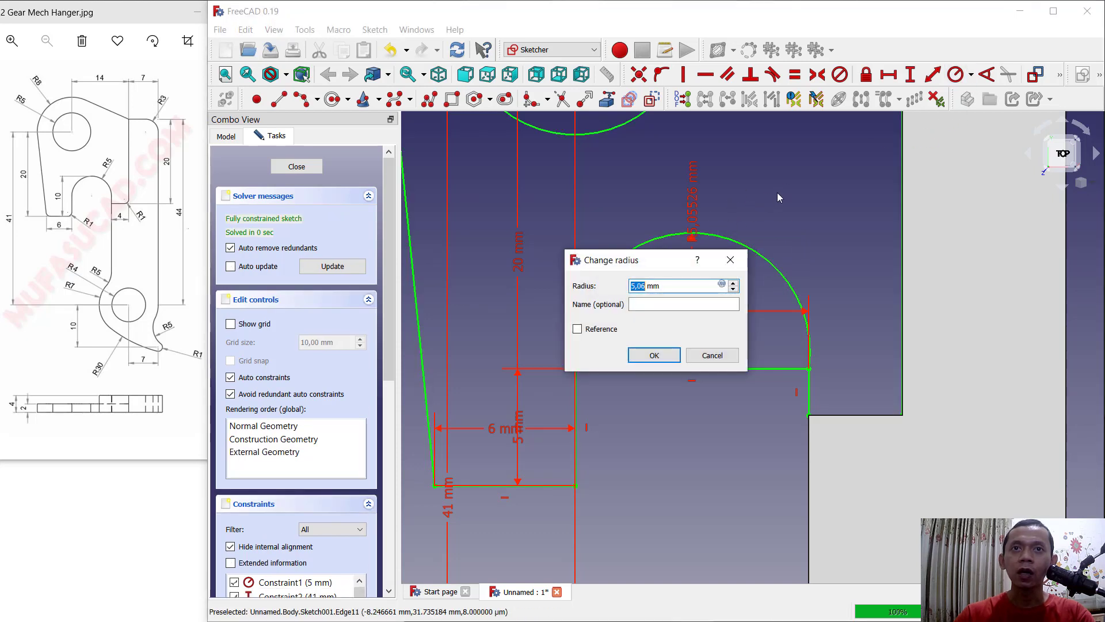
type("5")
key("Return")
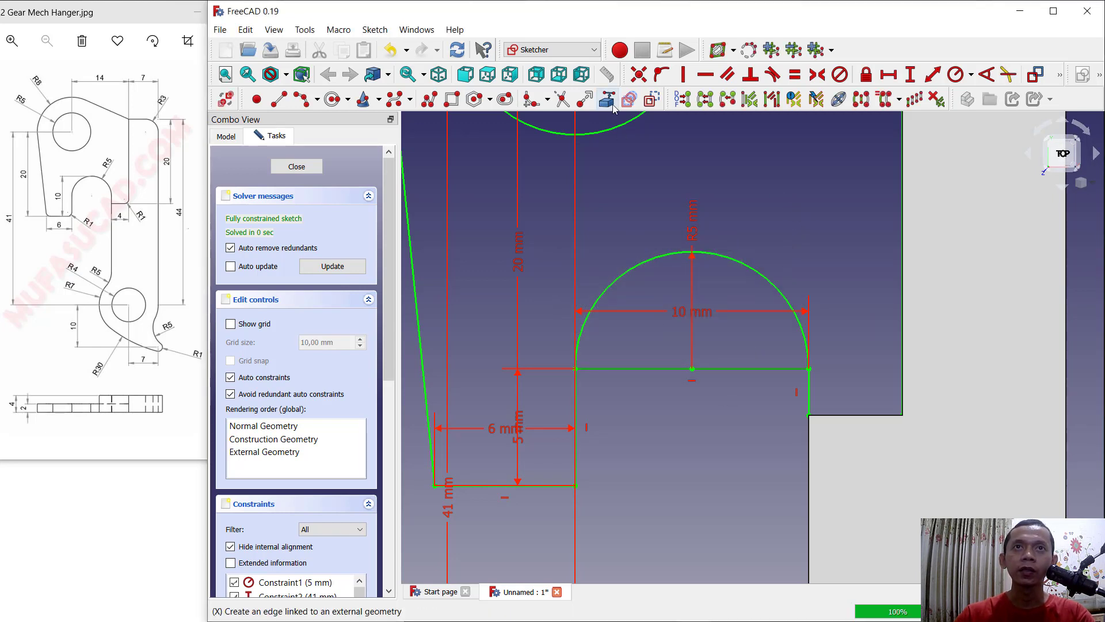
left_click(653, 100)
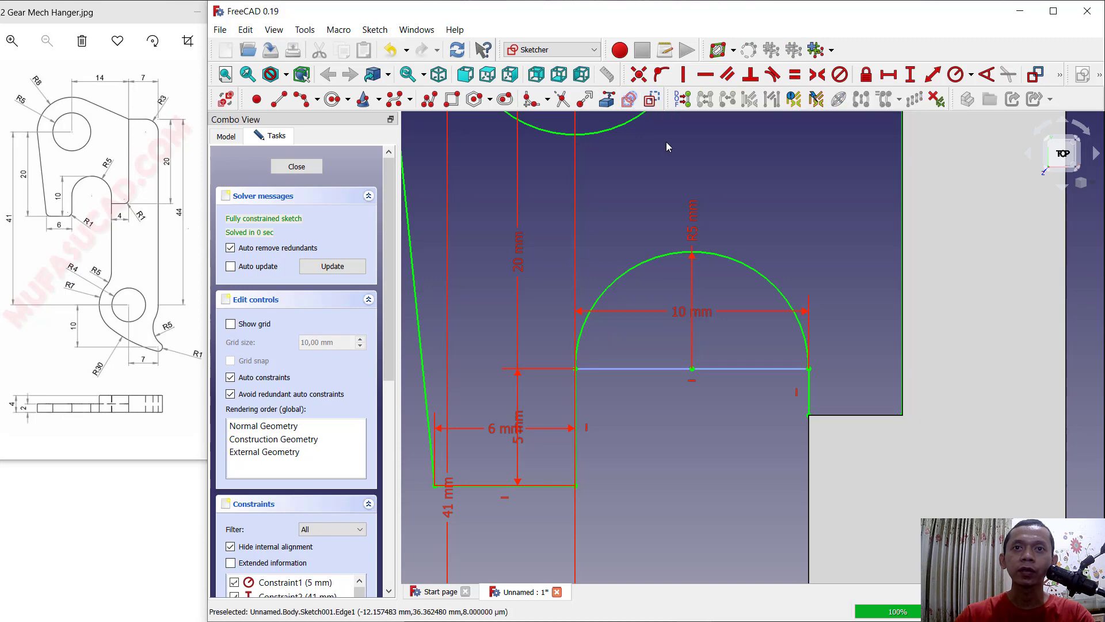
scroll(761, 411, "down", 4)
middle_click_drag(810, 239, 765, 267)
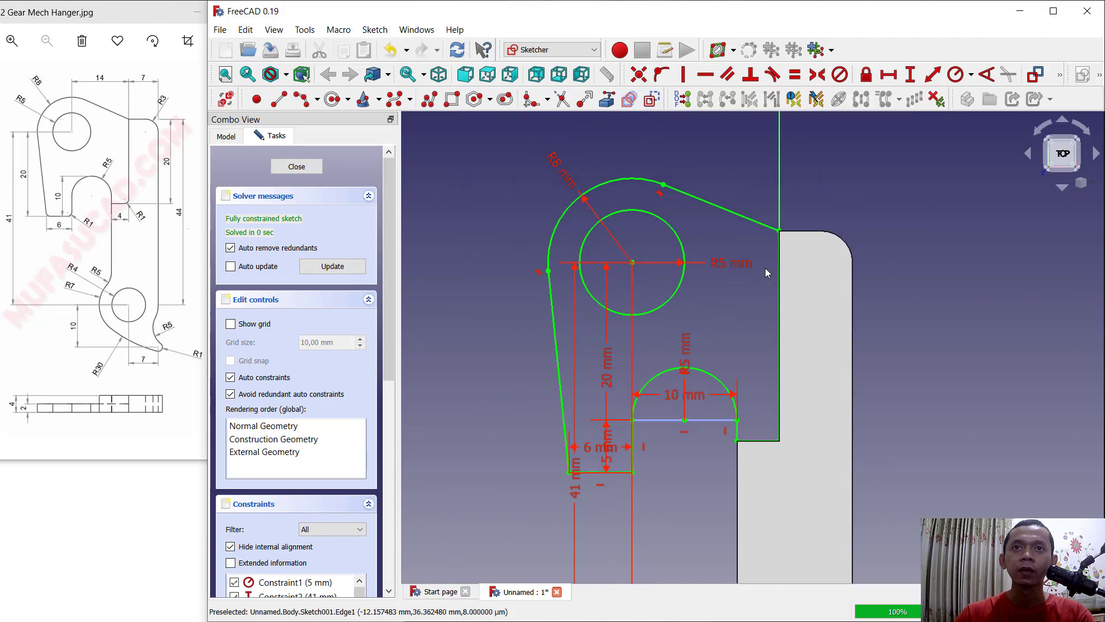
left_click(308, 167)
Step: Pad the upper arm sketch 2 mm thick as Pad001
middle_click_drag(765, 264, 797, 273)
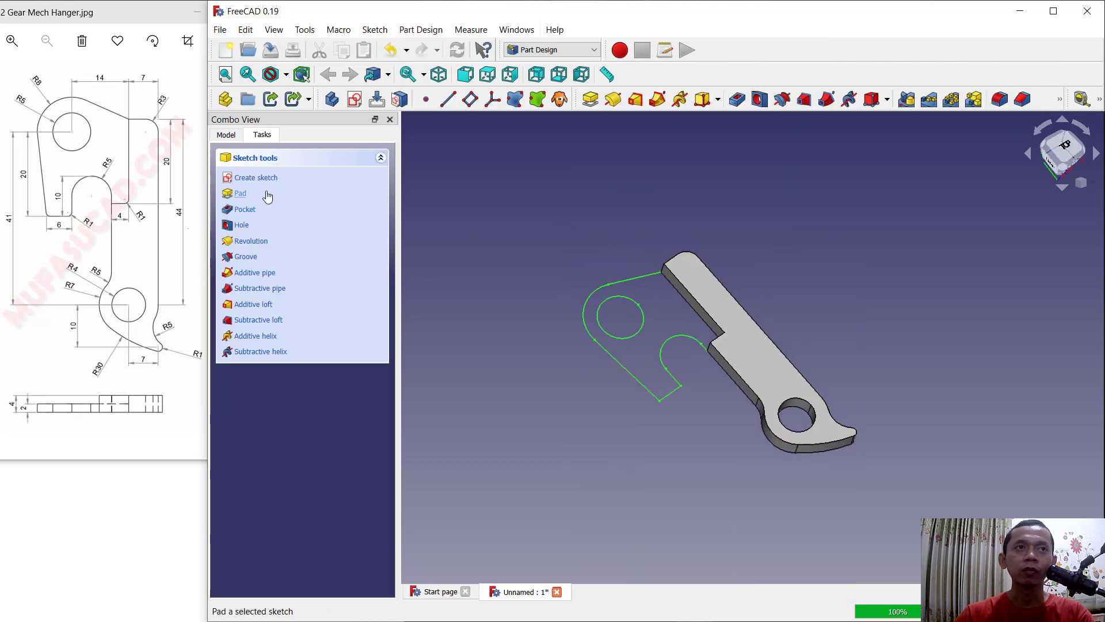
left_click(239, 193)
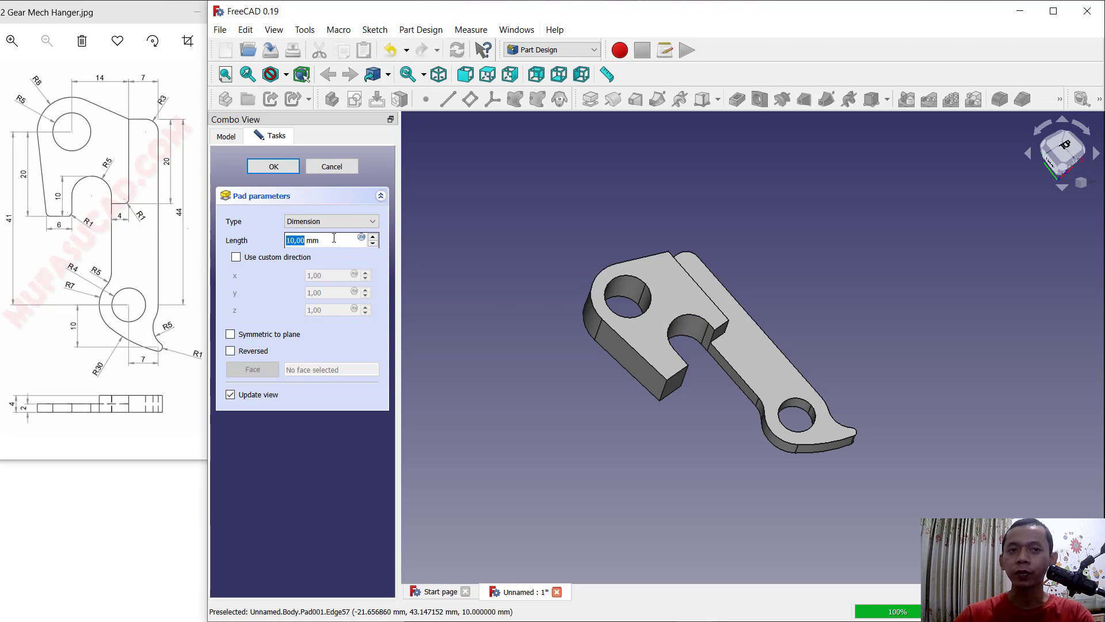
type("2")
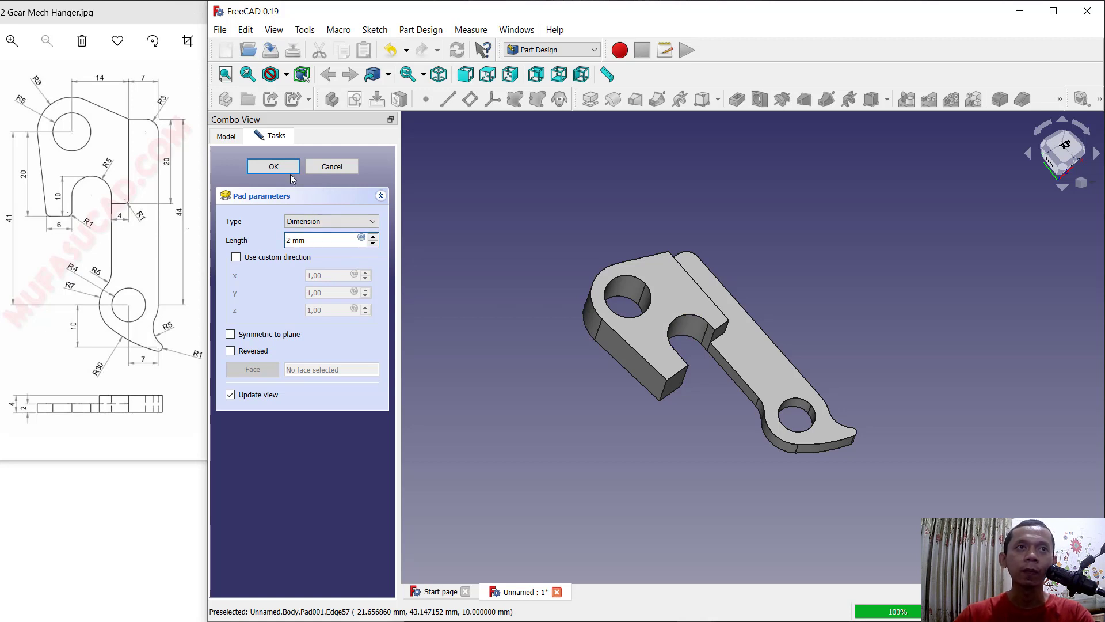
left_click(289, 168)
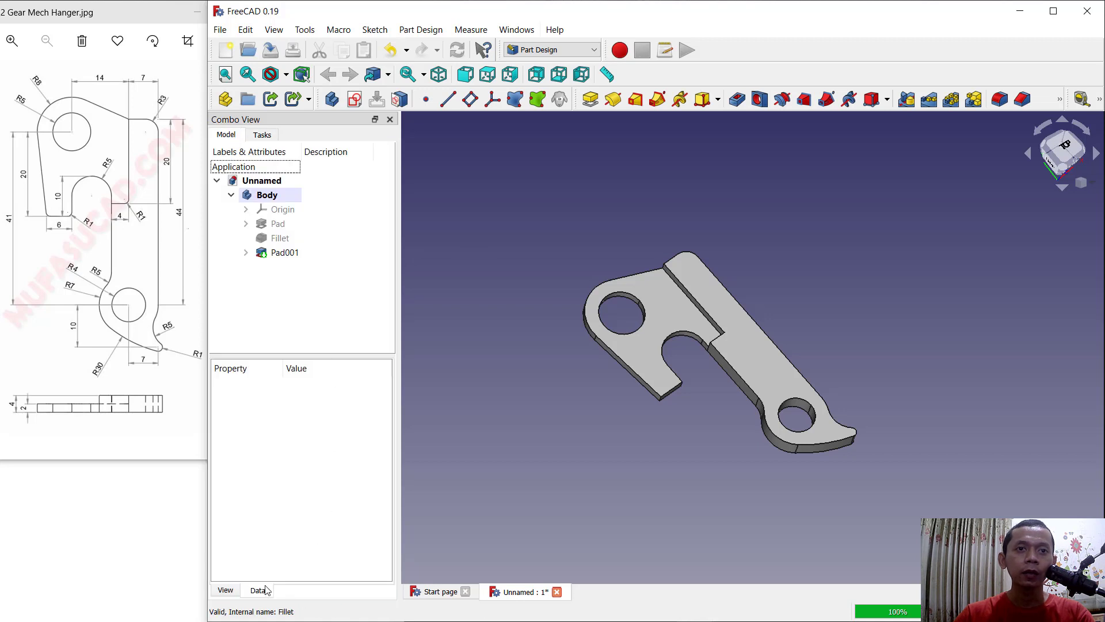
Step: Set Pad001's Refine property to true
left_click(680, 320)
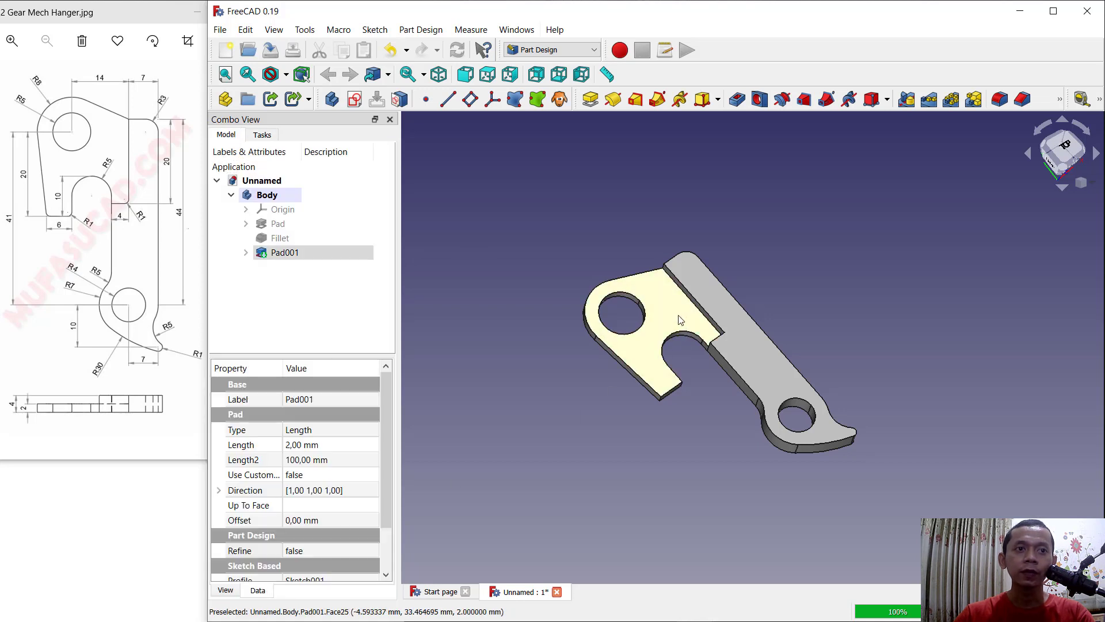
left_click(299, 551)
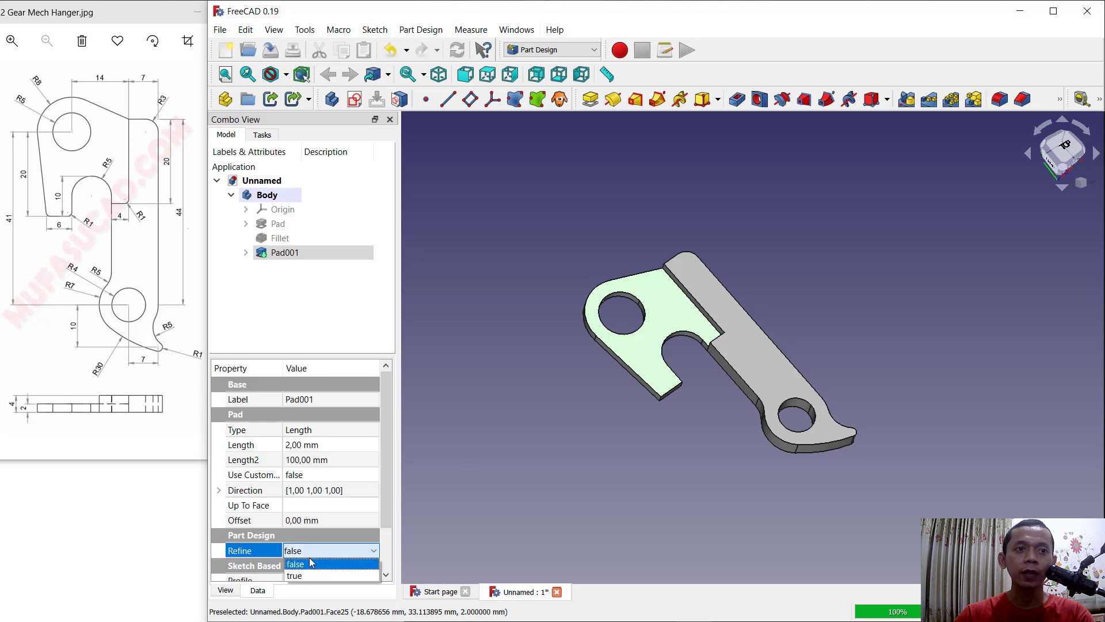
left_click(308, 575)
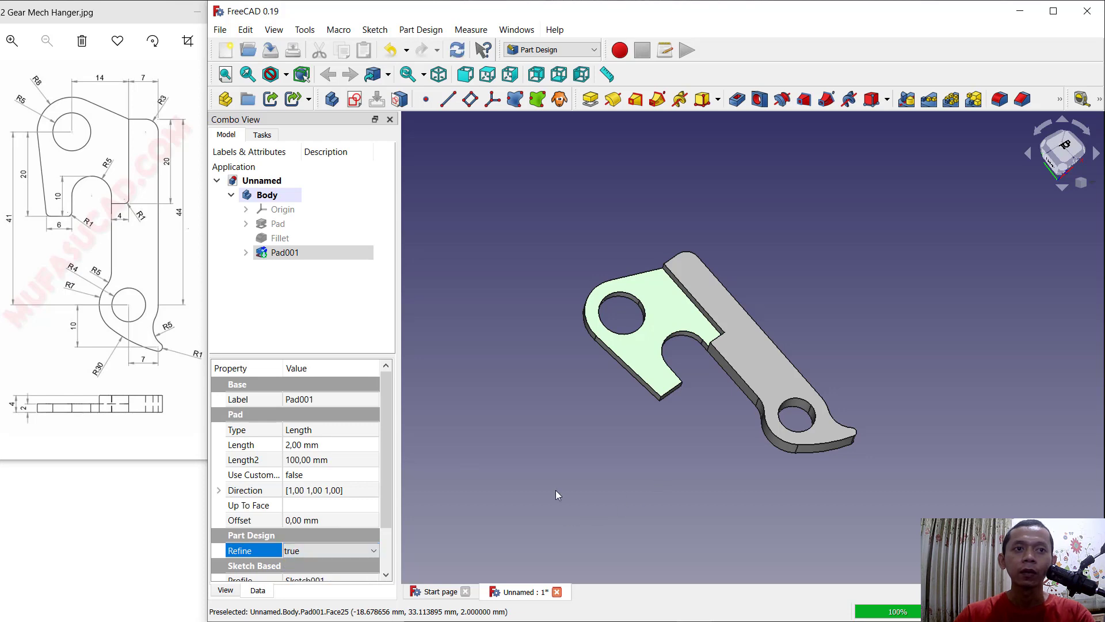
left_click(539, 479)
Step: Zoom in on the arm's tip, select its vertical corner edge, and orbit to show the step corner
scroll(703, 433, "up", 2)
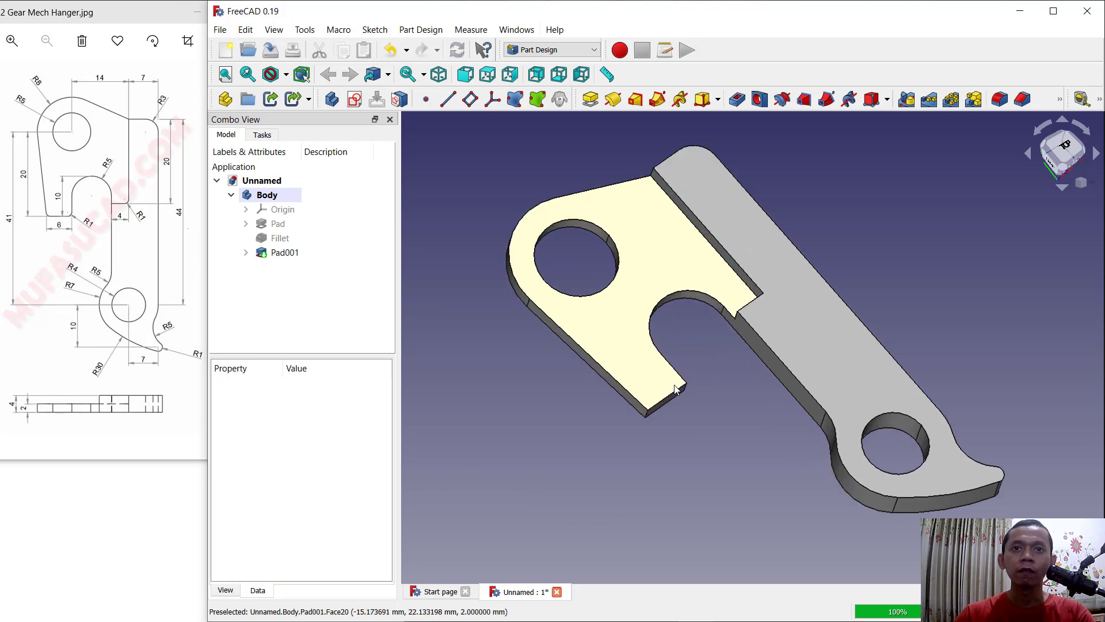
scroll(690, 384, "up", 2)
scroll(689, 384, "up", 1)
scroll(689, 384, "up", 1)
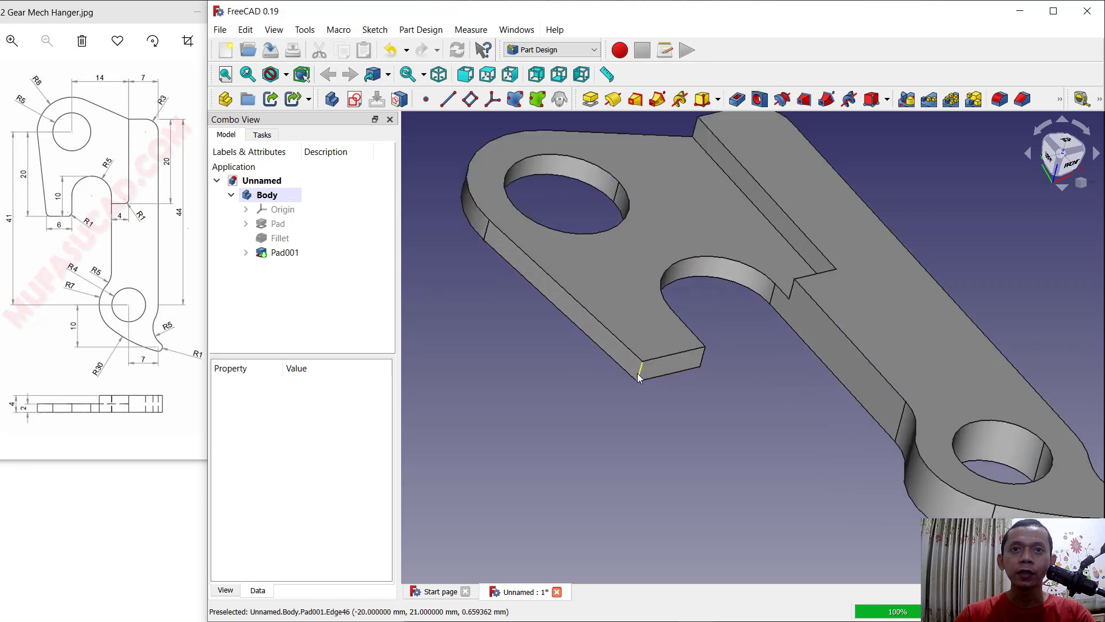
left_click(640, 372)
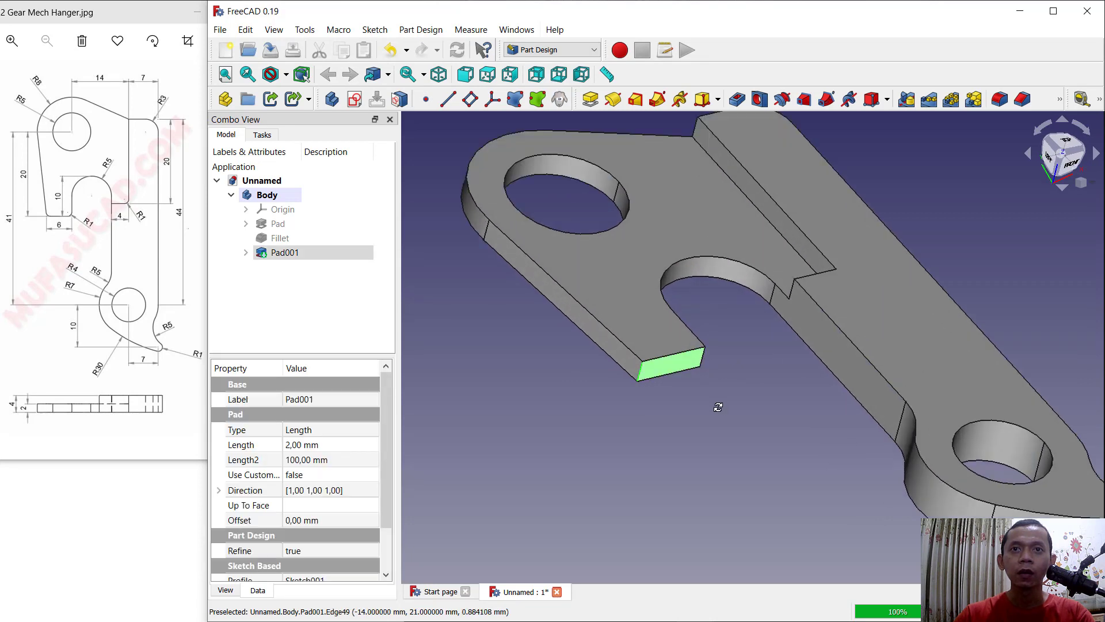
mouse_move(714, 406)
middle_mouse_down()
mouse_move(766, 451)
mouse_move(779, 357)
middle_mouse_up()
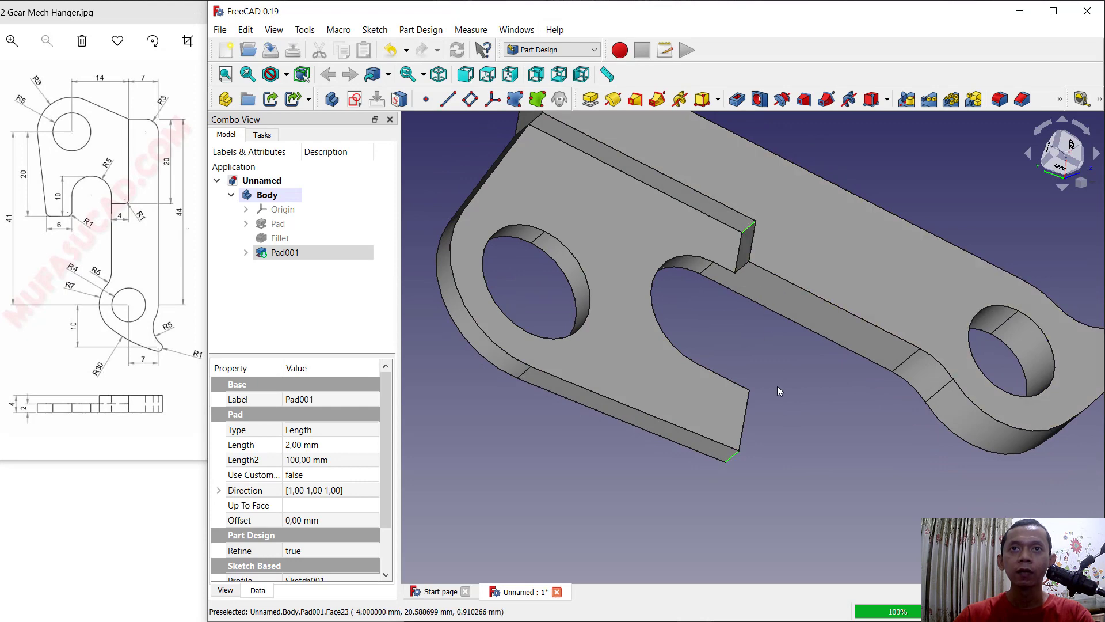
middle_click_drag(750, 230, 724, 365)
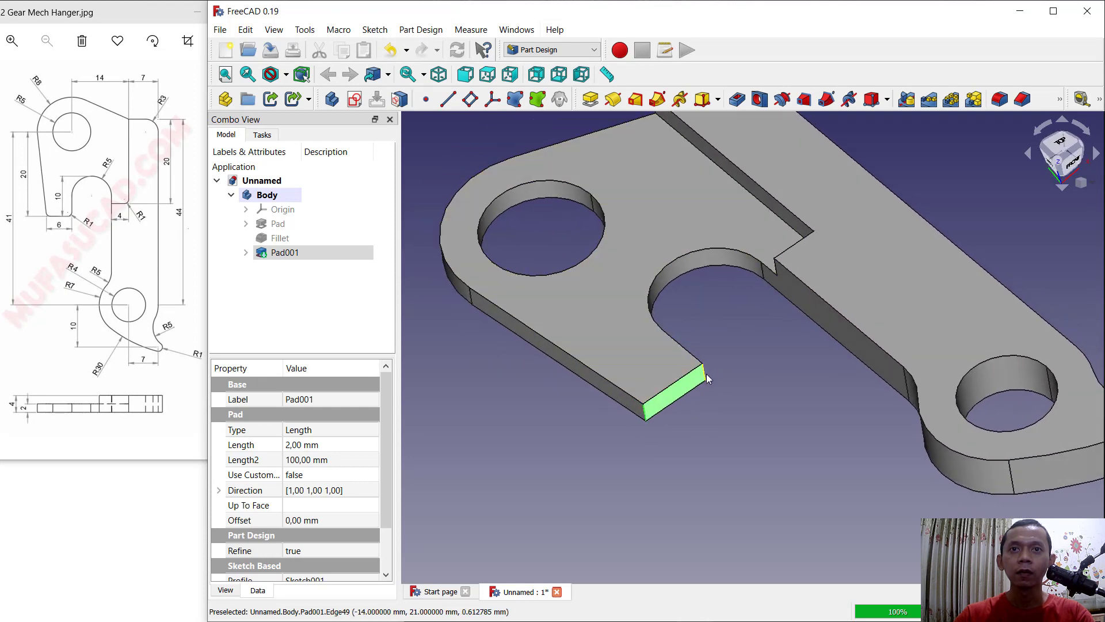
Step: Round the arm's two tip edges and step edge with Fillet001
left_click(705, 374, "ctrl")
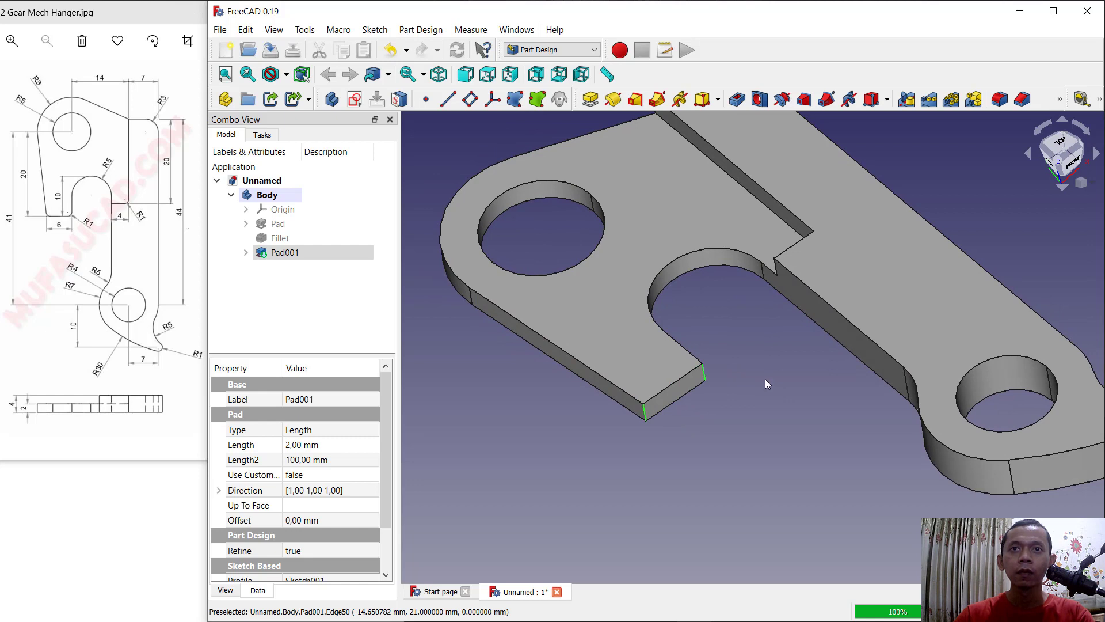
left_click(999, 99)
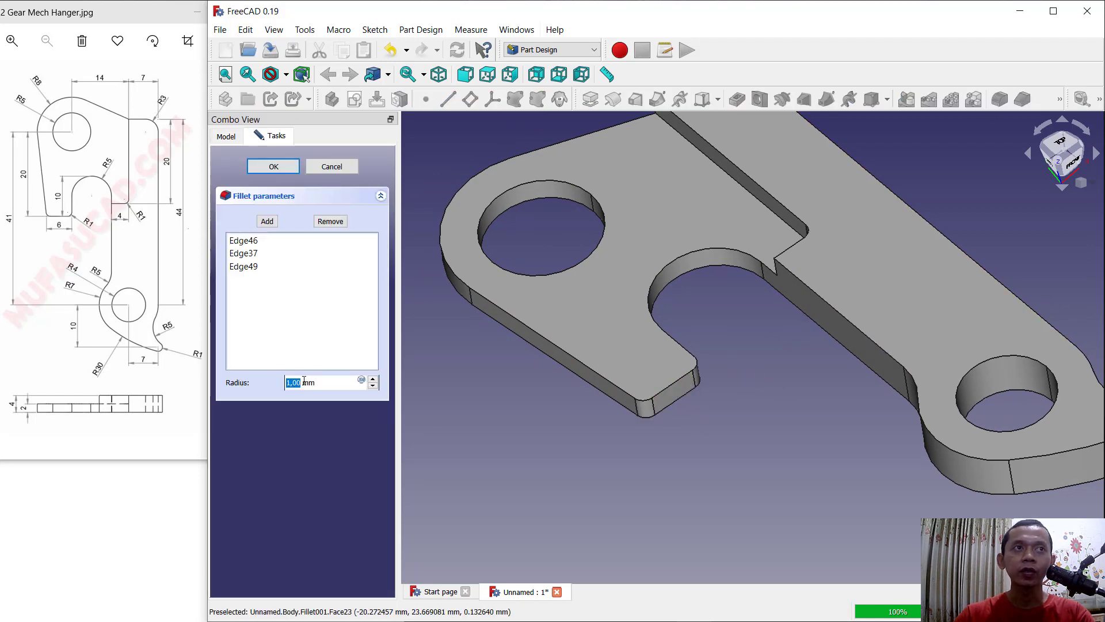
type("2")
left_click(273, 167)
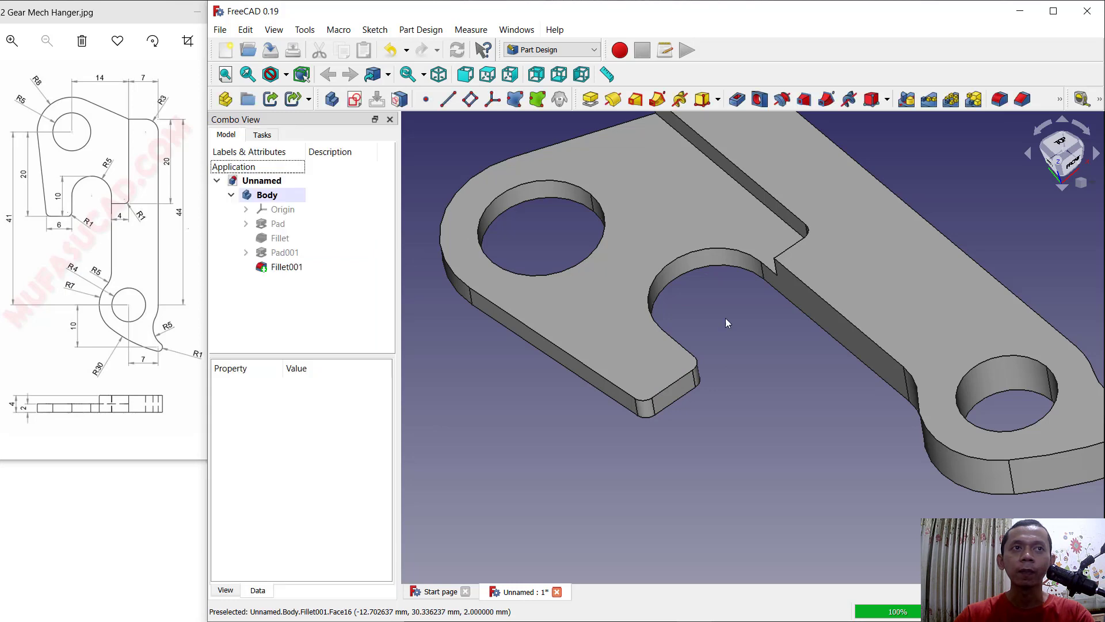
scroll(757, 324, "down", 3)
mouse_move(770, 326)
middle_mouse_down()
mouse_move(876, 255)
mouse_move(880, 314)
mouse_move(901, 262)
mouse_move(814, 266)
mouse_move(855, 247)
middle_mouse_up()
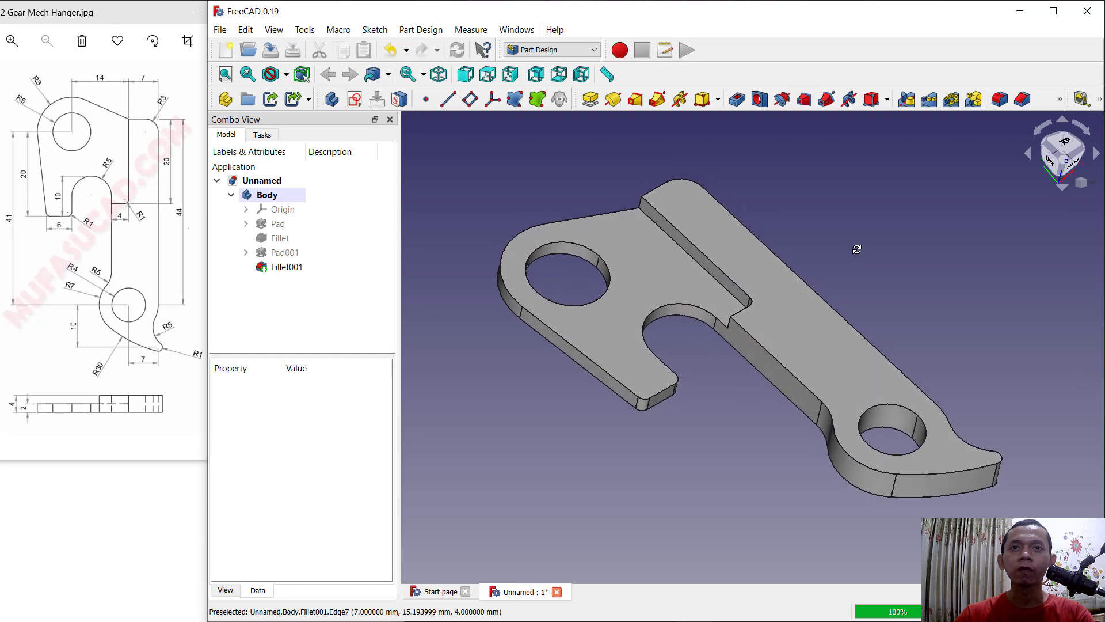